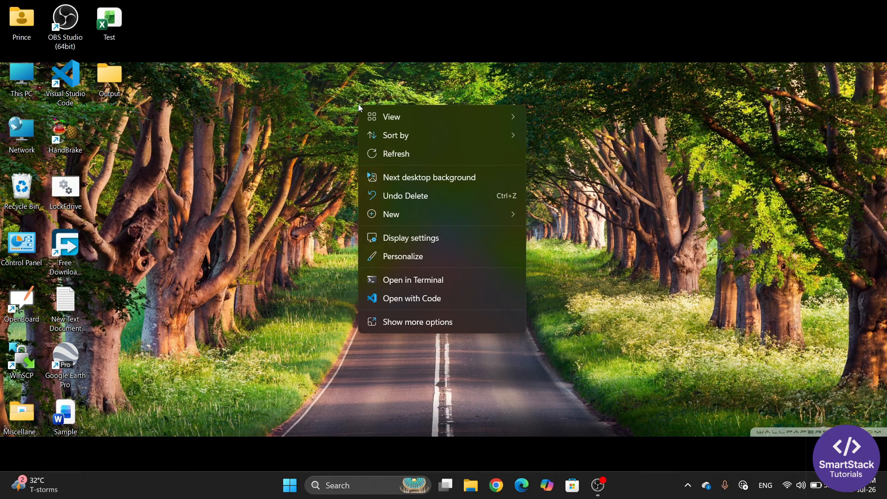
# Step: Create a new Microsoft Excel worksheet on the desktop named "Daily Milk Tracker" and open it
pyautogui.click(397, 215)
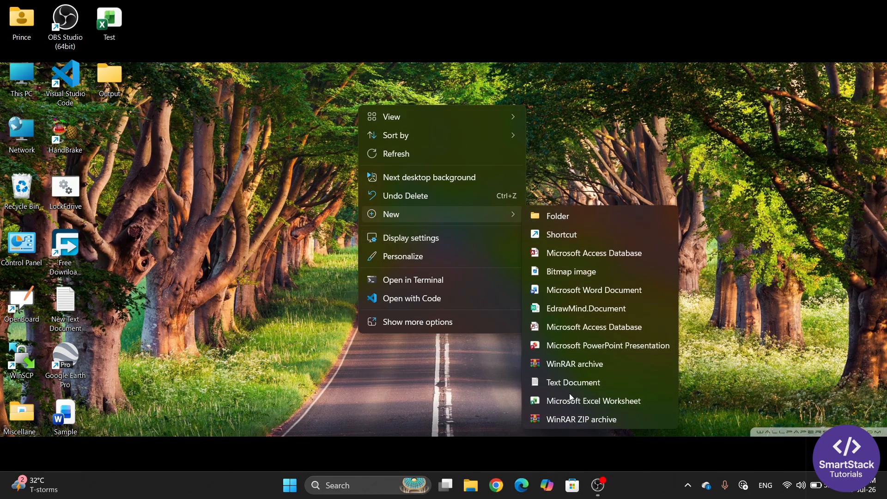
pyautogui.click(602, 408)
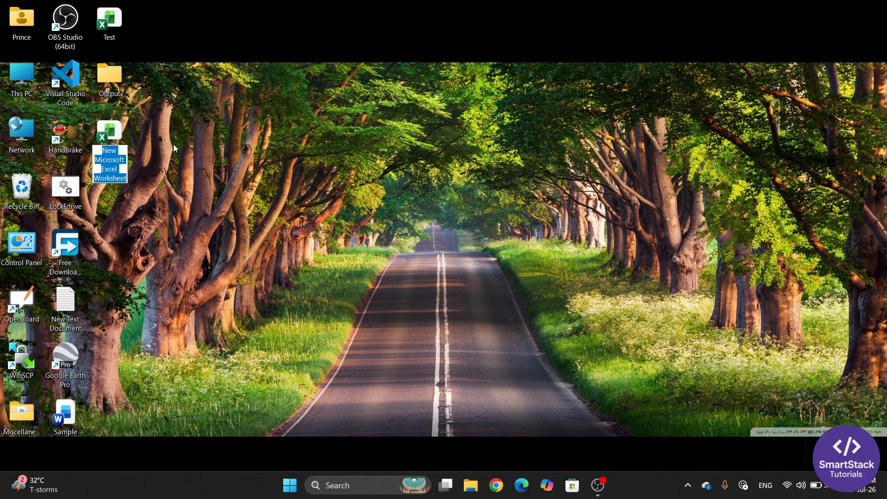
pyautogui.write('D')
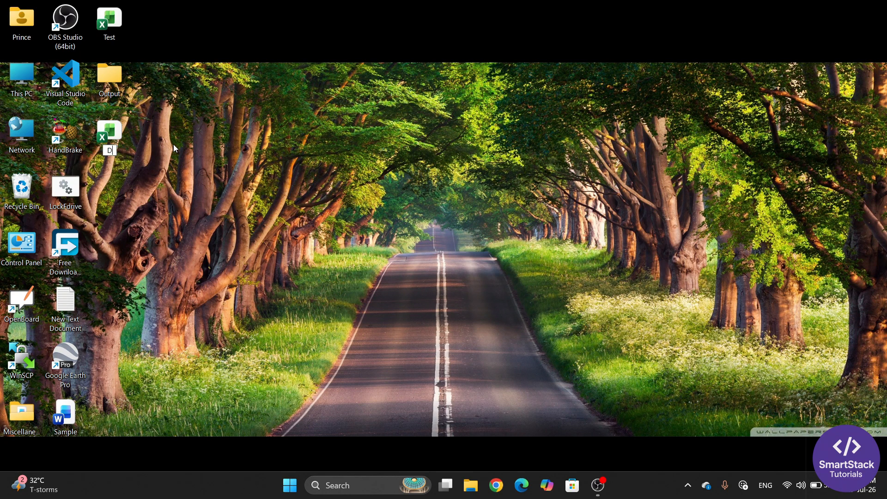
pyautogui.write('aily Milk Tracker')
pyautogui.press('Return')
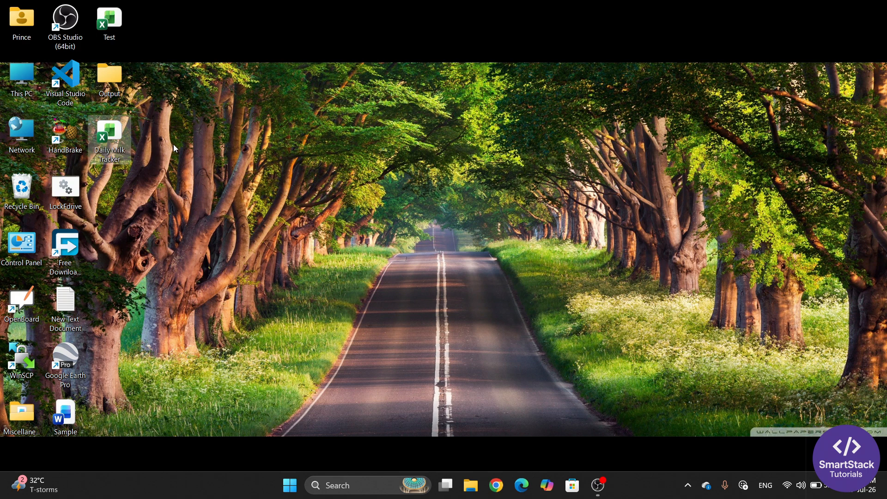
pyautogui.doubleClick(115, 131)
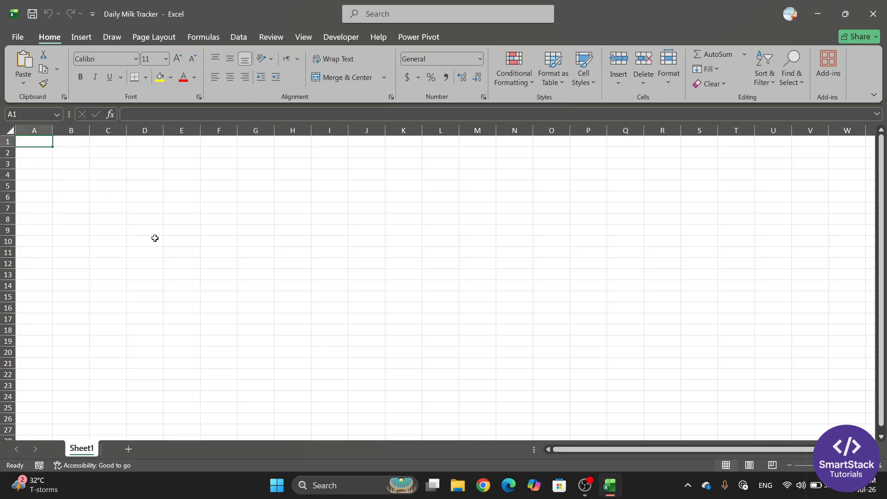
# Step: Enter the headers SN, Date, Day and Quantity in cells A1 to D1
pyautogui.write('SN')
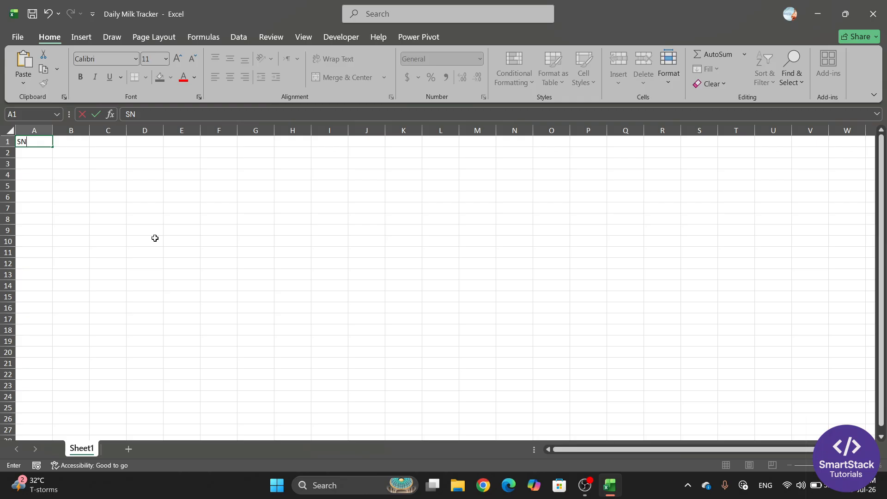
pyautogui.press('Tab')
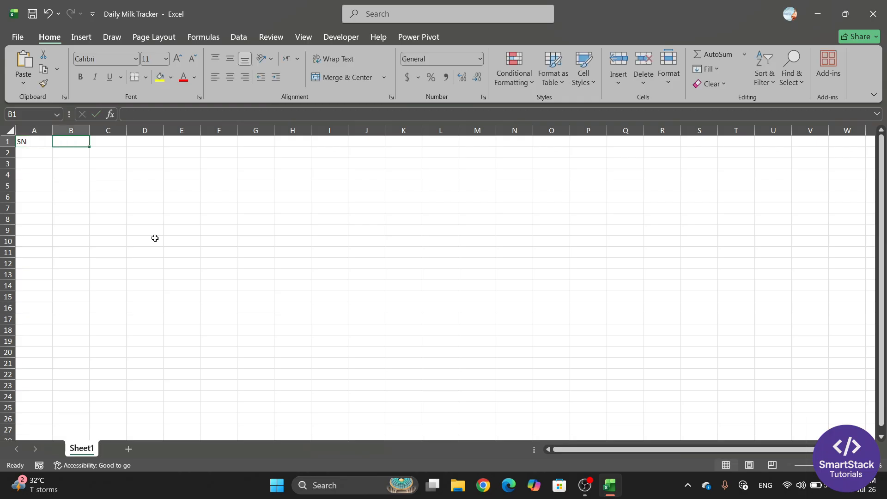
pyautogui.write('Date')
pyautogui.press('Tab')
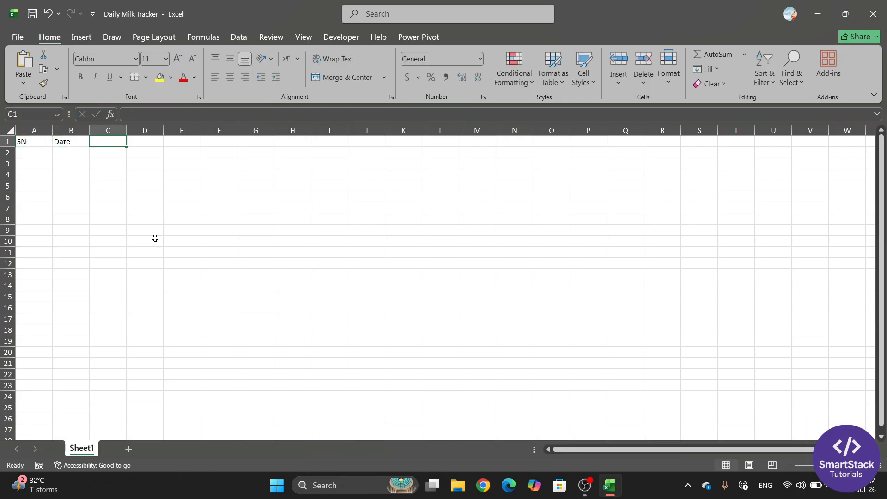
pyautogui.write('Day')
pyautogui.press('Tab')
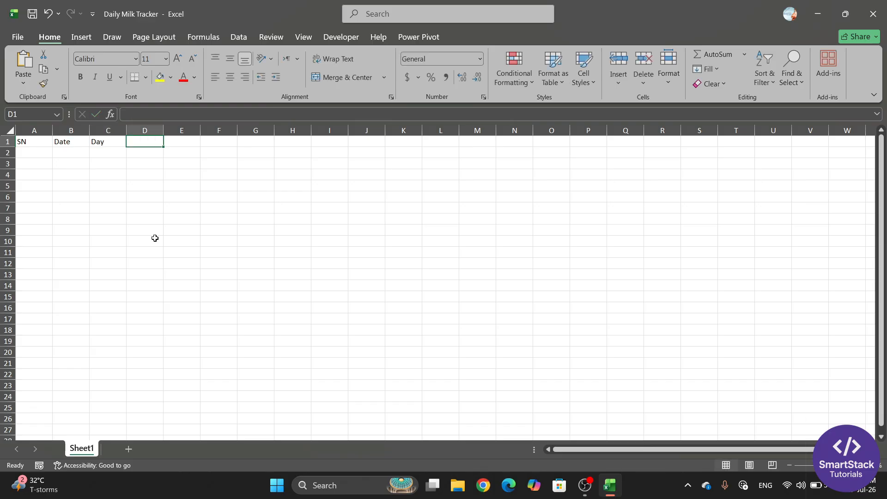
pyautogui.write('Qu')
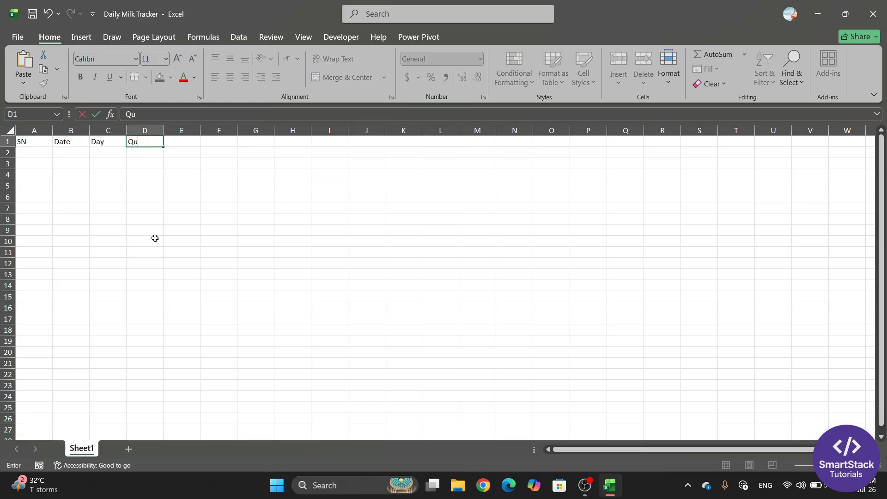
pyautogui.write('antity')
pyautogui.press('Tab')
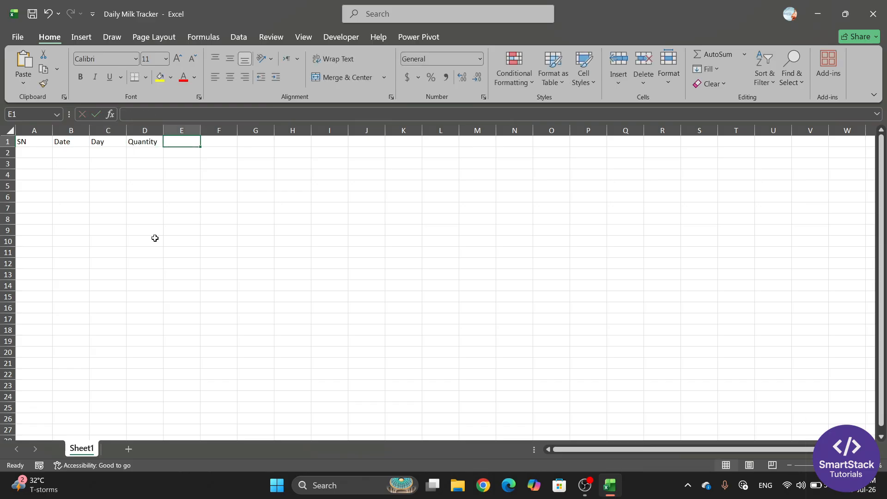
# Step: Add the headers Price/Litre, Amount and Status in cells E1 to G1
pyautogui.write('Price/')
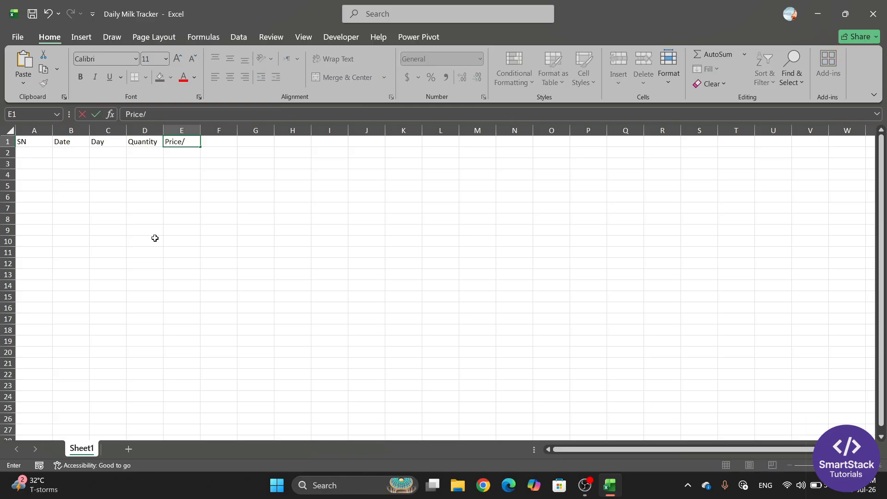
pyautogui.write('Litre')
pyautogui.press('Tab')
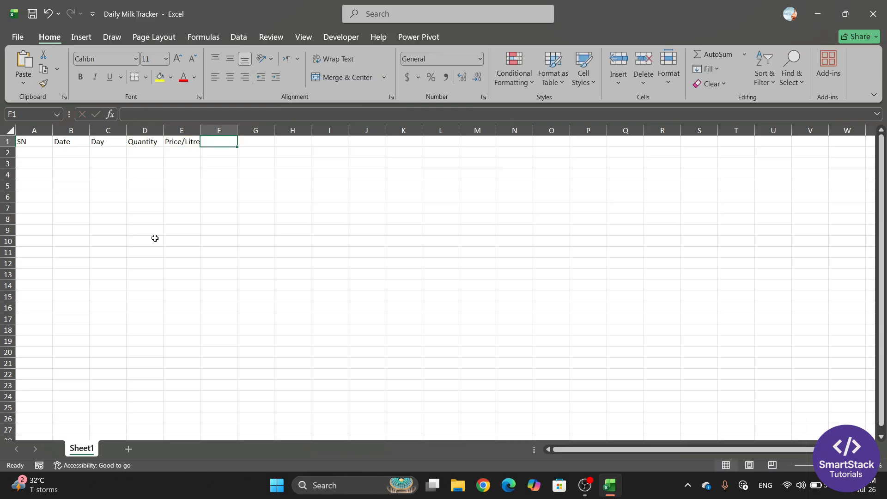
pyautogui.write('Am')
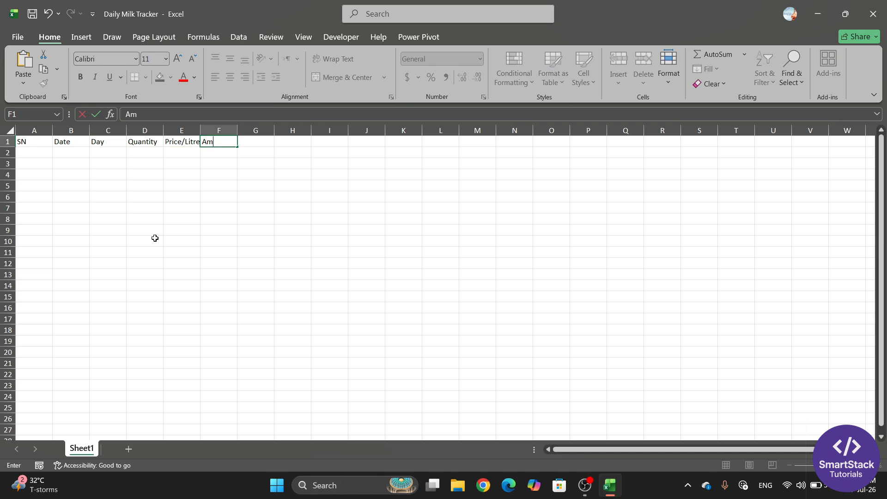
pyautogui.write('ount')
pyautogui.press('Tab')
pyautogui.write('S')
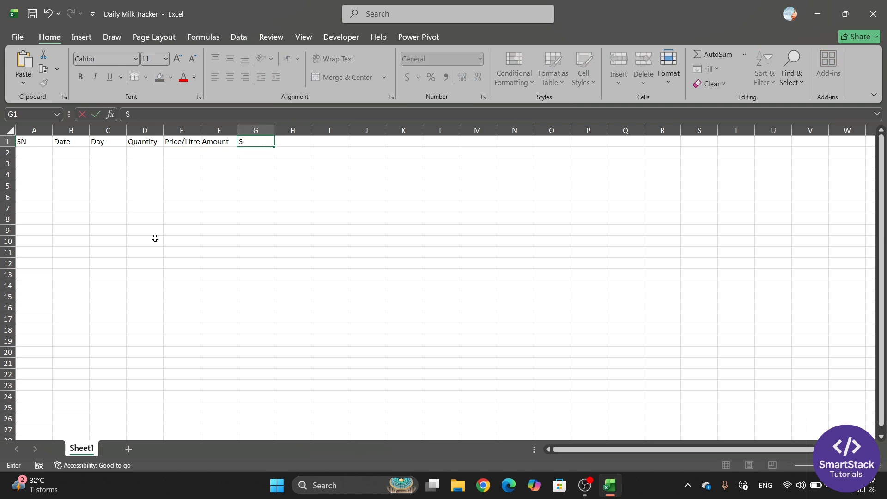
pyautogui.write('tatus')
pyautogui.click(129, 199)
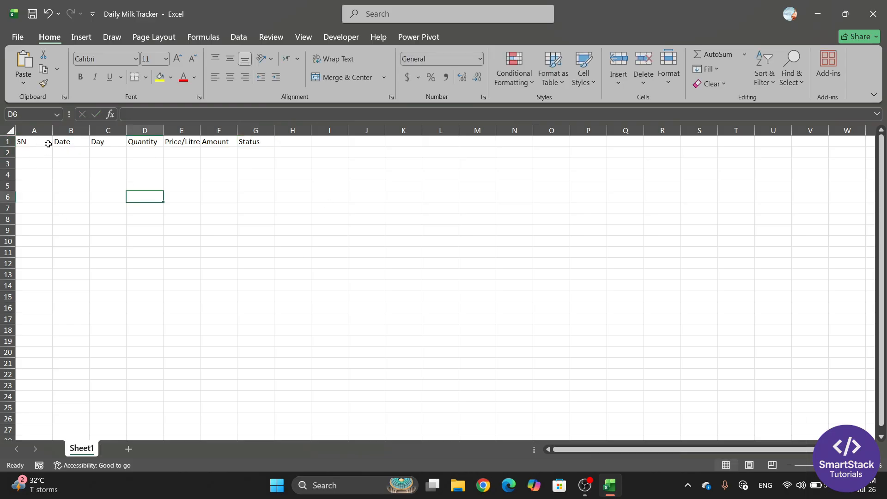
# Step: Set the font of the whole sheet to Segoe UI, size 12
pyautogui.click(9, 131)
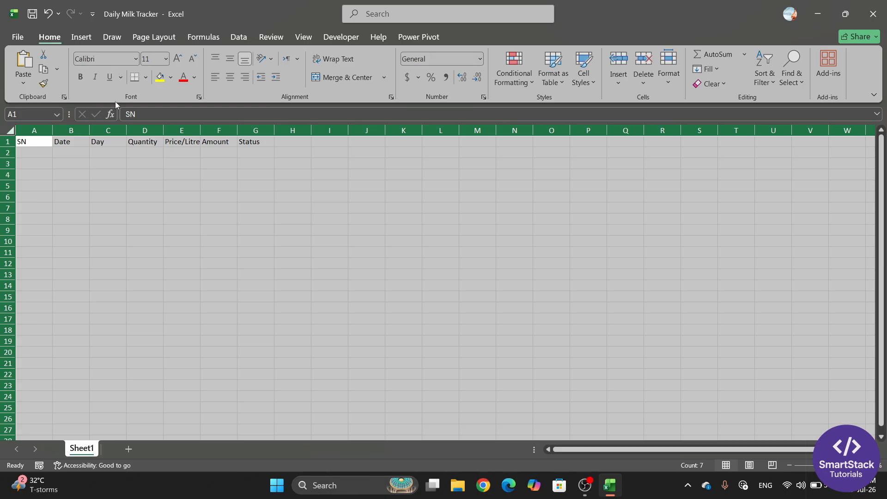
pyautogui.click(137, 59)
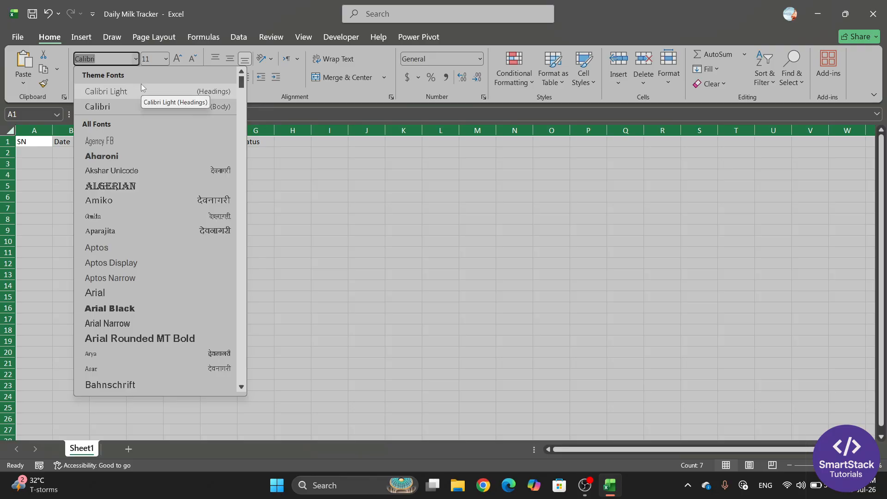
pyautogui.write('Segoe UI')
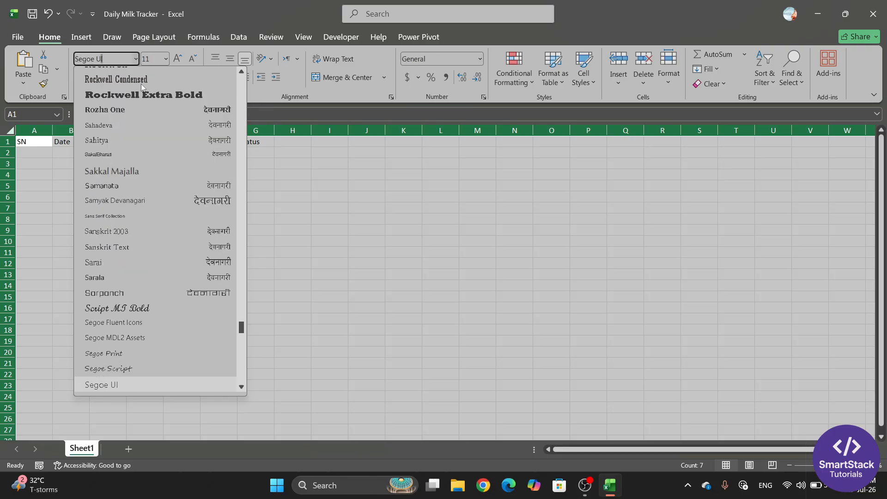
pyautogui.press('Return')
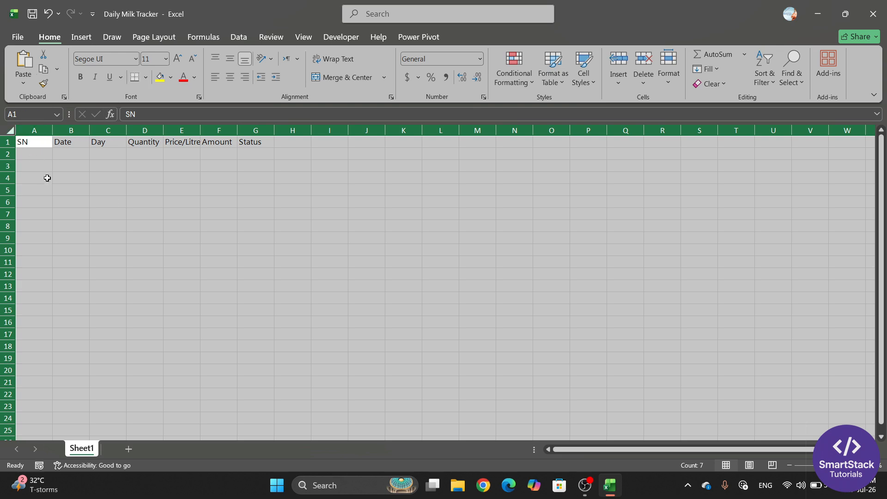
pyautogui.click(177, 59)
pyautogui.click(238, 213)
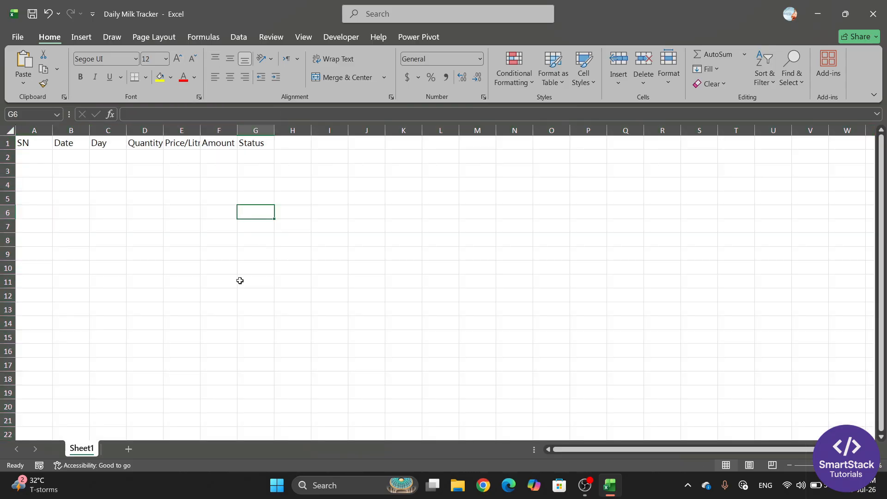
# Step: Widen columns B through G equally so that every header fits in its cell
pyautogui.moveTo(73, 131); pyautogui.dragTo(256, 131)
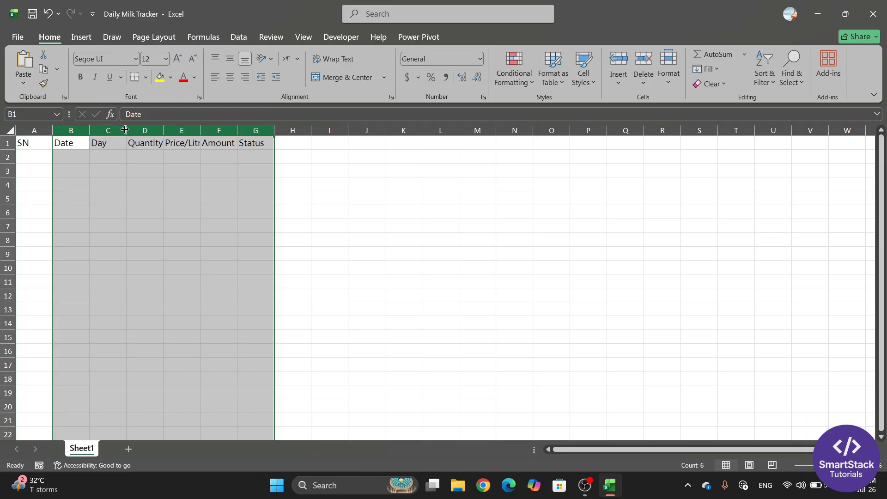
pyautogui.moveTo(125, 130); pyautogui.dragTo(169, 130)
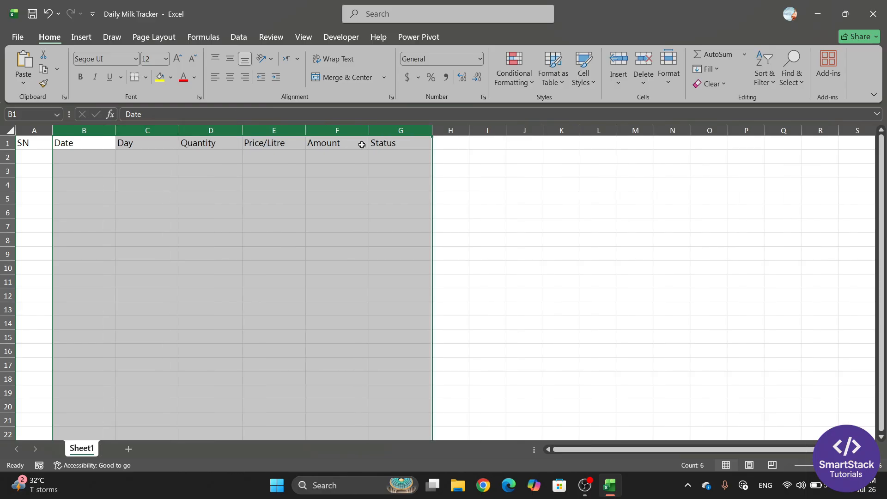
pyautogui.click(475, 189)
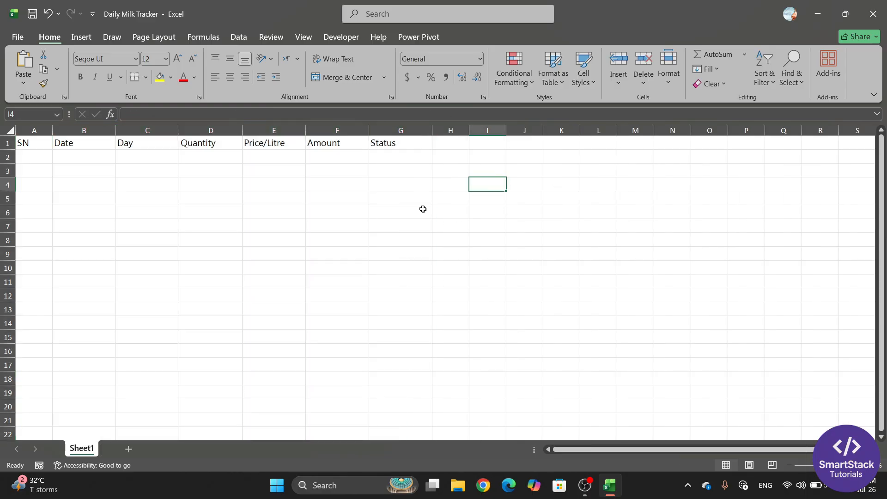
# Step: Number the SN column from 1 to 31, starting in A2, by entering 1 and 2 and extending the series
pyautogui.click(25, 156)
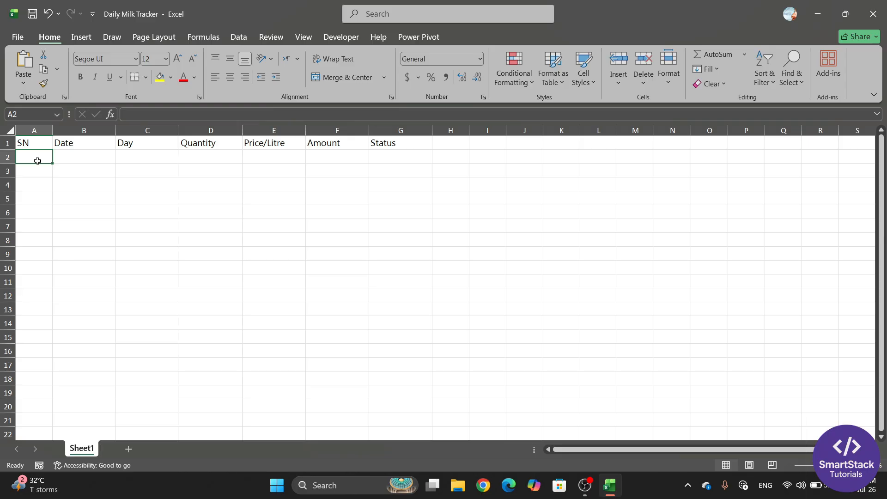
pyautogui.write('1')
pyautogui.press('Return')
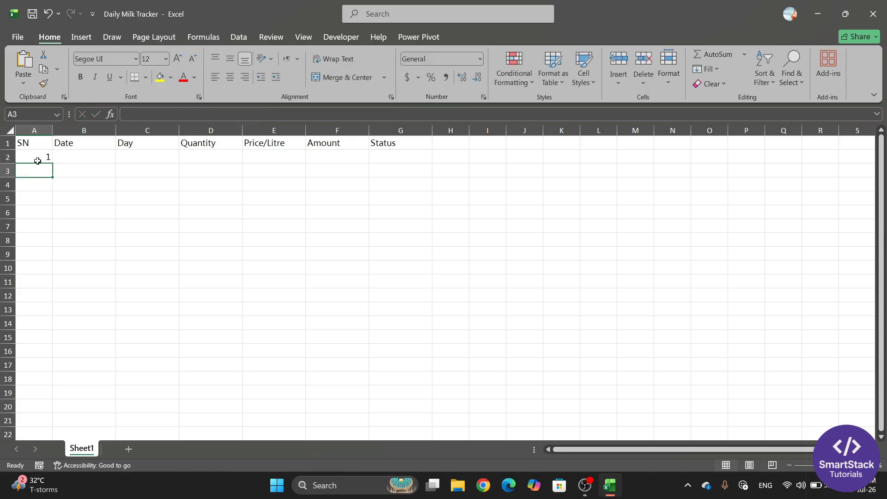
pyautogui.write('2')
pyautogui.click(41, 194)
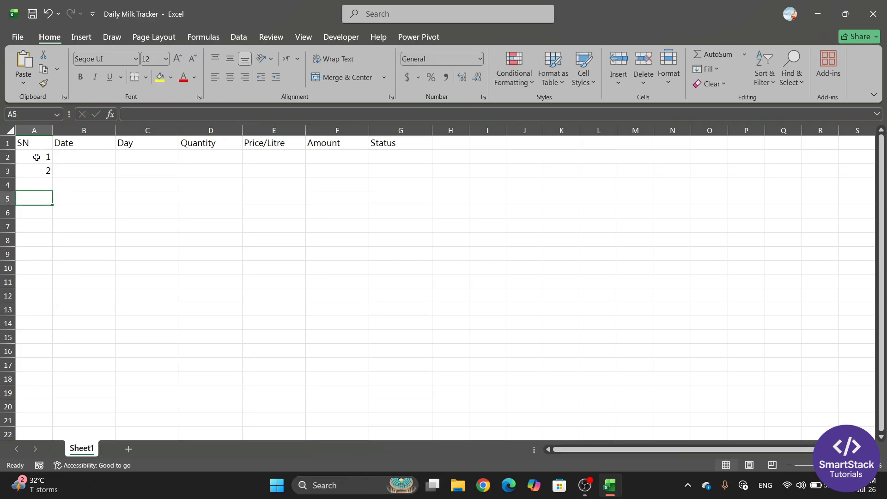
pyautogui.moveTo(37, 157); pyautogui.dragTo(38, 168)
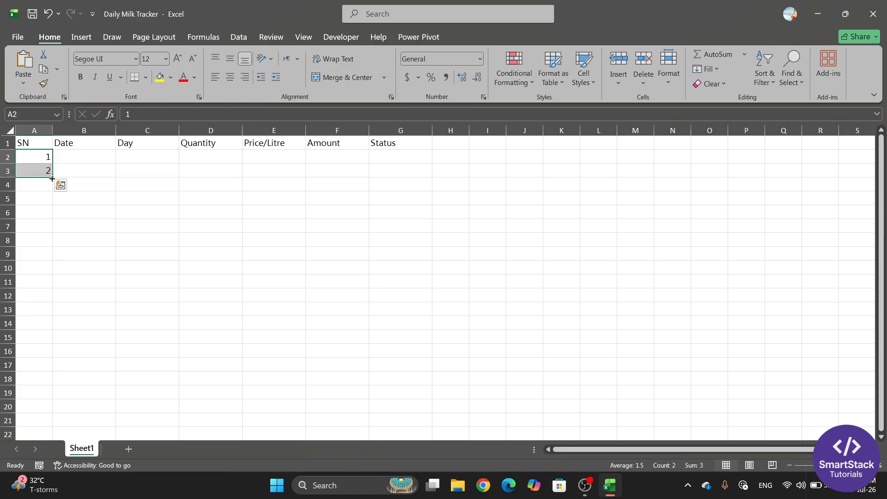
pyautogui.moveTo(51, 178); pyautogui.dragTo(45, 380)
pyautogui.scroll(4, 83, 365)
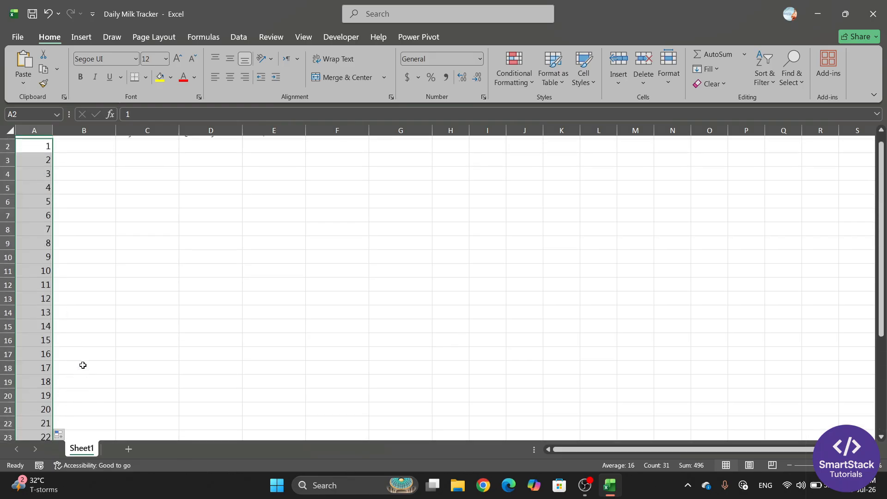
pyautogui.scroll(1, 82, 365)
# Step: Enter 01-08-2026 as the first date in cell B2
pyautogui.click(76, 156)
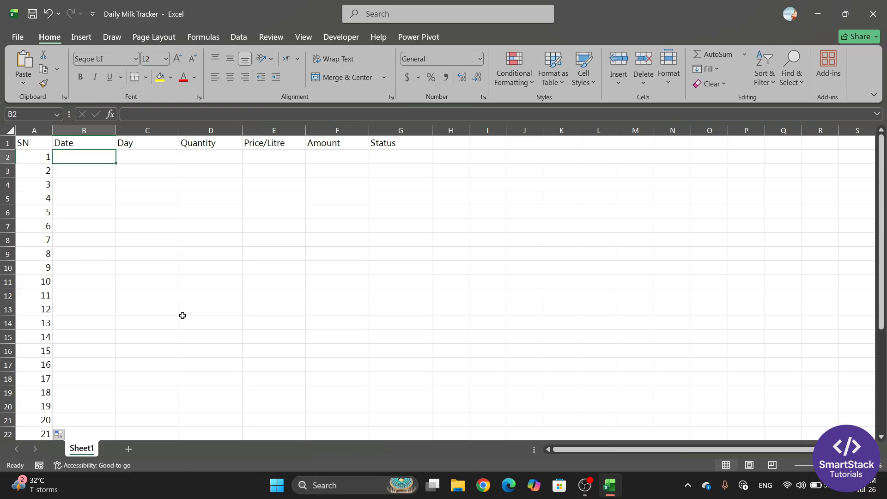
pyautogui.write('27-07-2026')
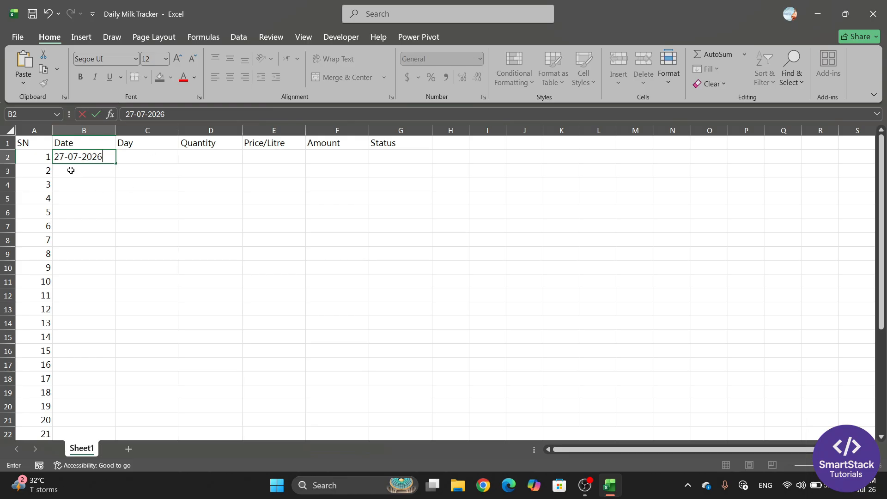
pyautogui.click(63, 156)
pyautogui.press('BackSpace')
pyautogui.press('BackSpace')
pyautogui.write('01')
pyautogui.press('Right')
pyautogui.press('Right')
pyautogui.press('Right')
pyautogui.press('BackSpace')
pyautogui.write('8')
pyautogui.press('Return')
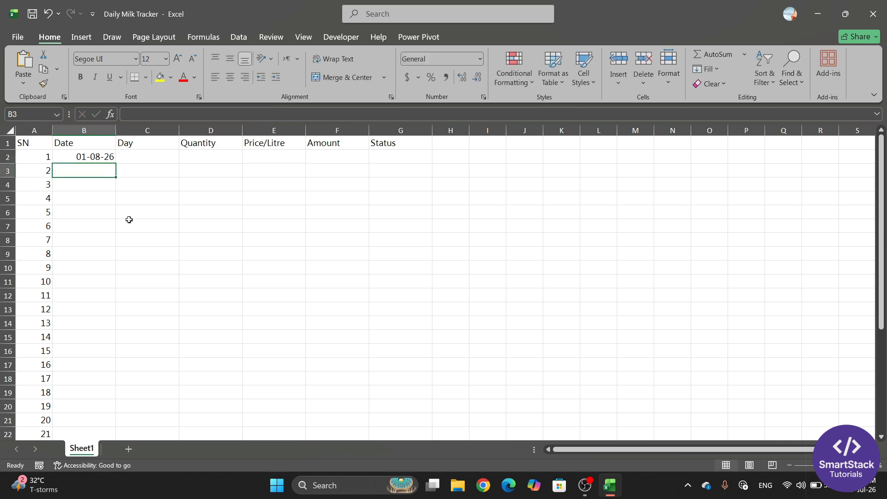
# Step: Fill the Date column with consecutive days from B2 down to the last numbered row and review the dates
pyautogui.click(92, 156)
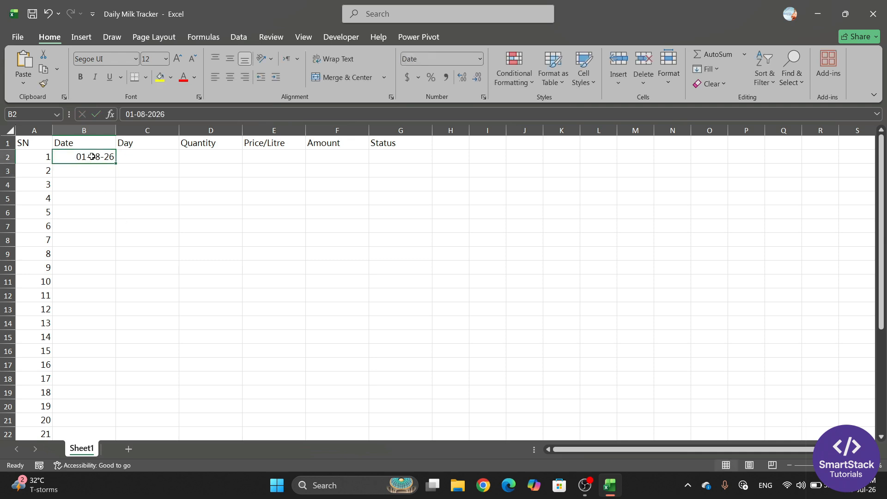
pyautogui.doubleClick(116, 163)
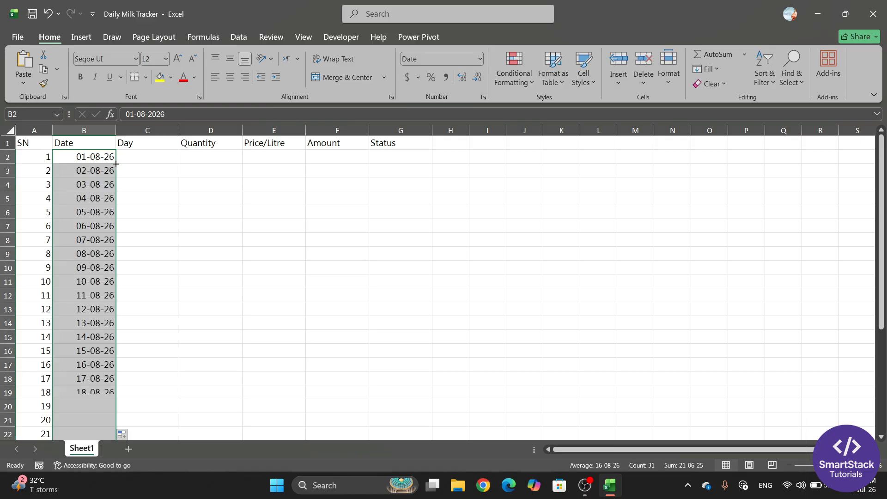
pyautogui.scroll(-7, 97, 243)
pyautogui.scroll(7, 85, 264)
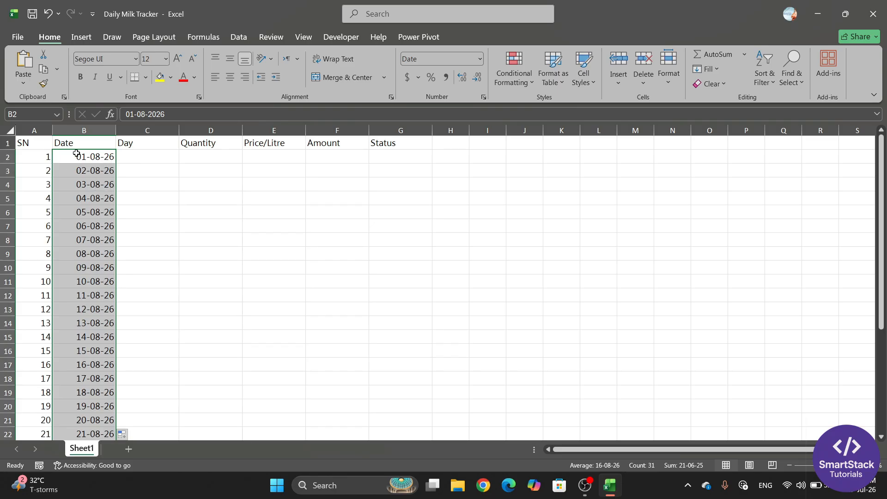
# Step: Format the selected dates in column B with the English (India) locale and the 14-03-2012 date type
pyautogui.scroll(-5, 93, 227)
pyautogui.scroll(3, 89, 262)
pyautogui.scroll(2, 85, 319)
pyautogui.click(480, 59)
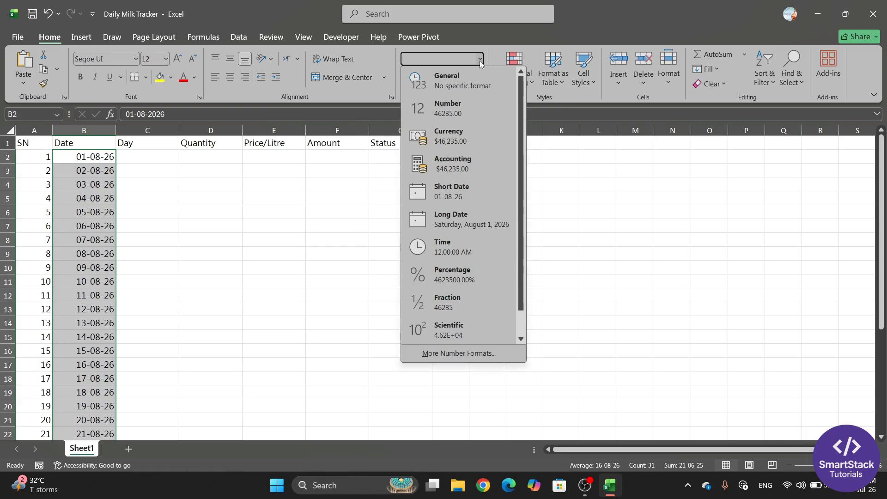
pyautogui.click(470, 354)
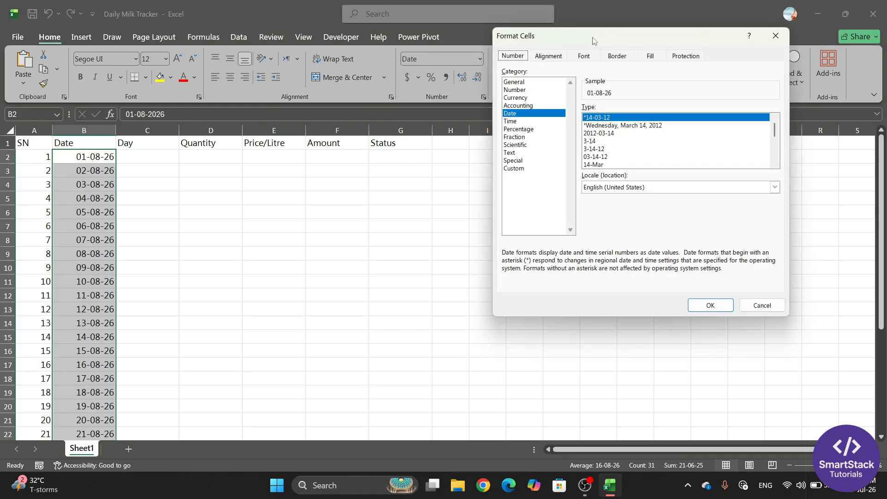
pyautogui.moveTo(594, 41); pyautogui.dragTo(392, 35)
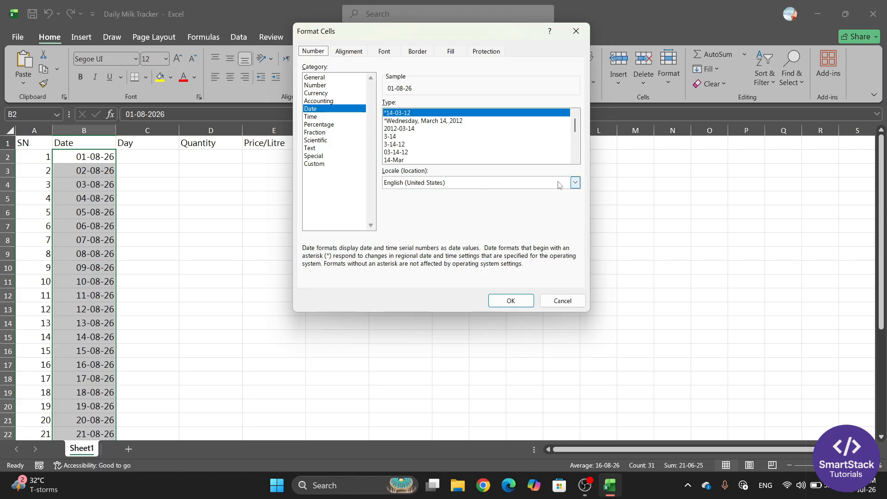
pyautogui.click(576, 183)
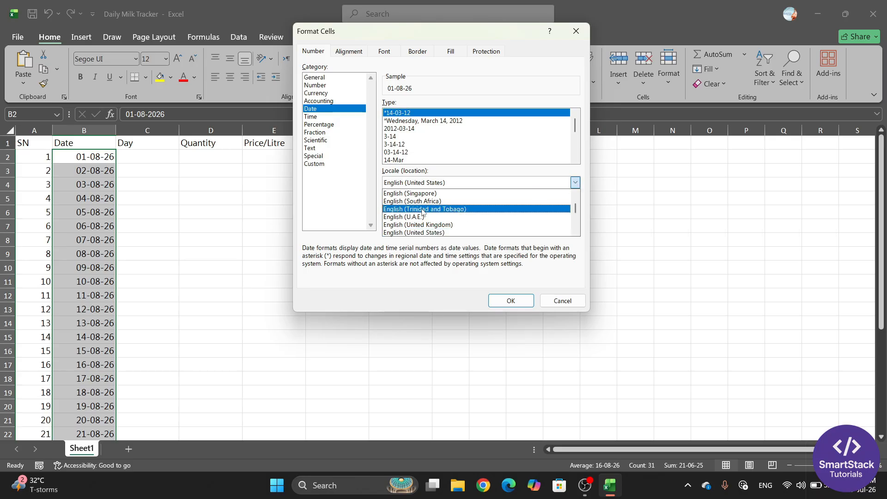
pyautogui.scroll(5, 409, 231)
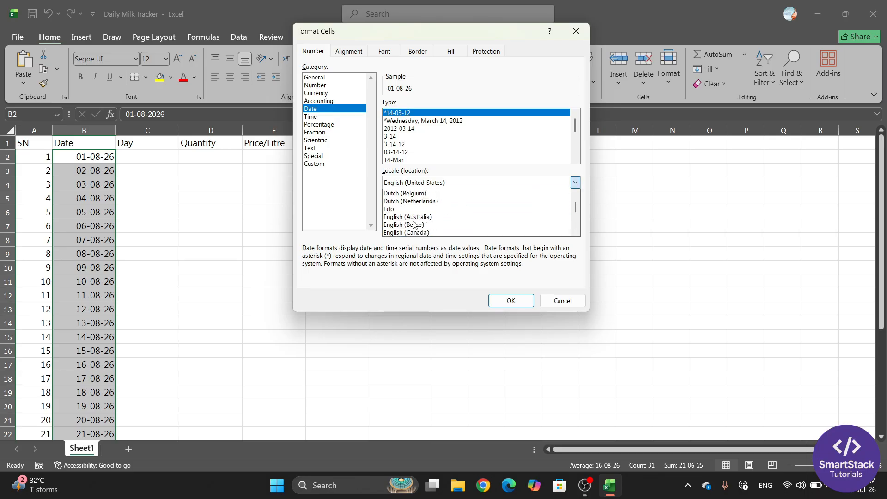
pyautogui.scroll(-2, 414, 225)
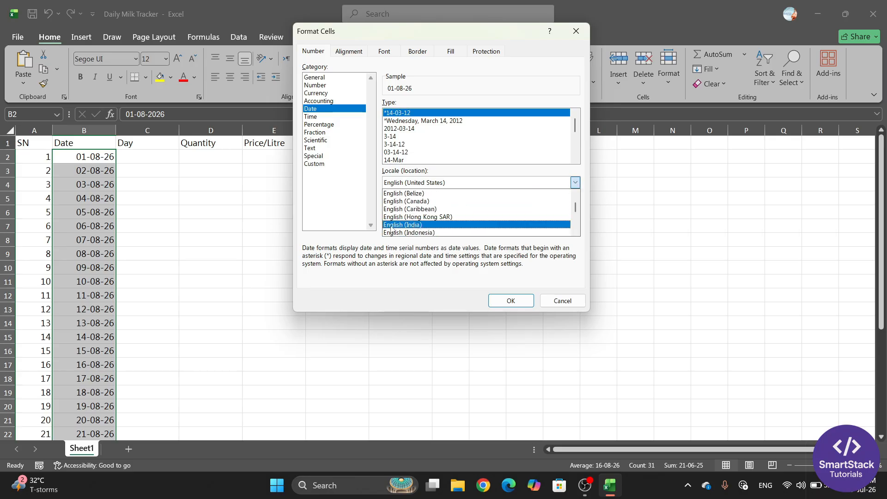
pyautogui.click(421, 226)
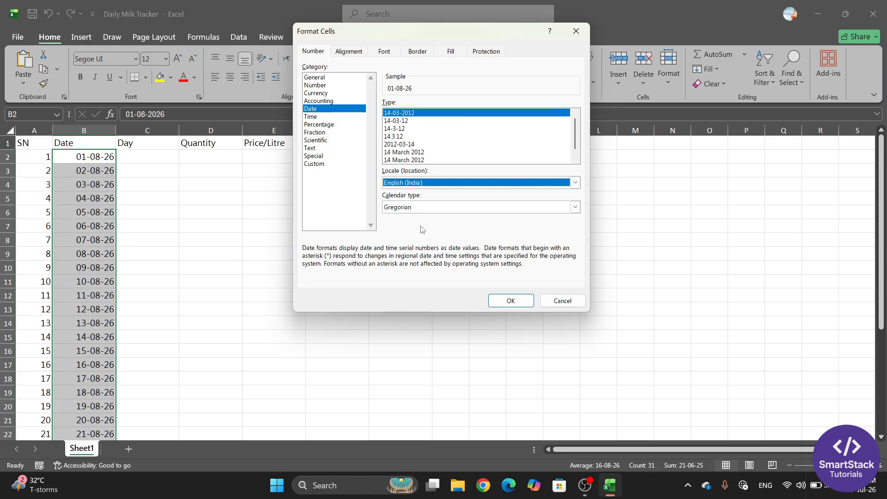
pyautogui.click(511, 301)
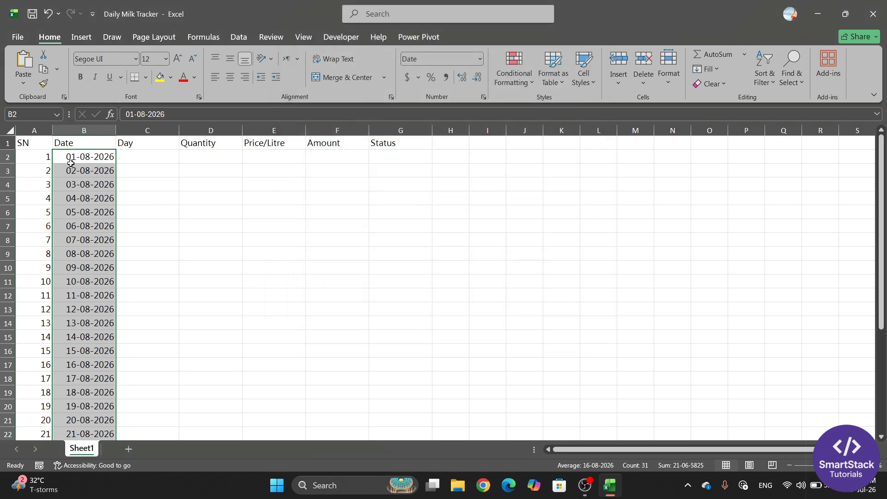
# Step: Enter the formula =TEXT(B2,"dddd") in cell C2 to derive the weekday name from the date
pyautogui.click(155, 160)
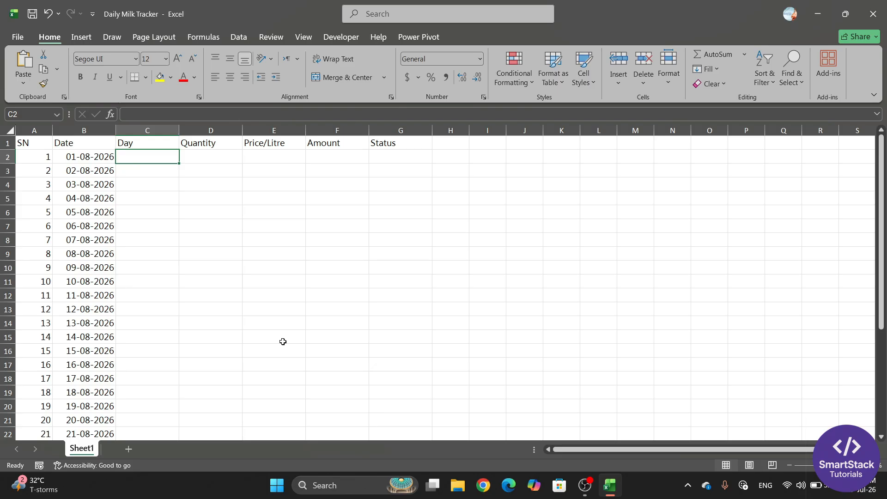
pyautogui.write('=t')
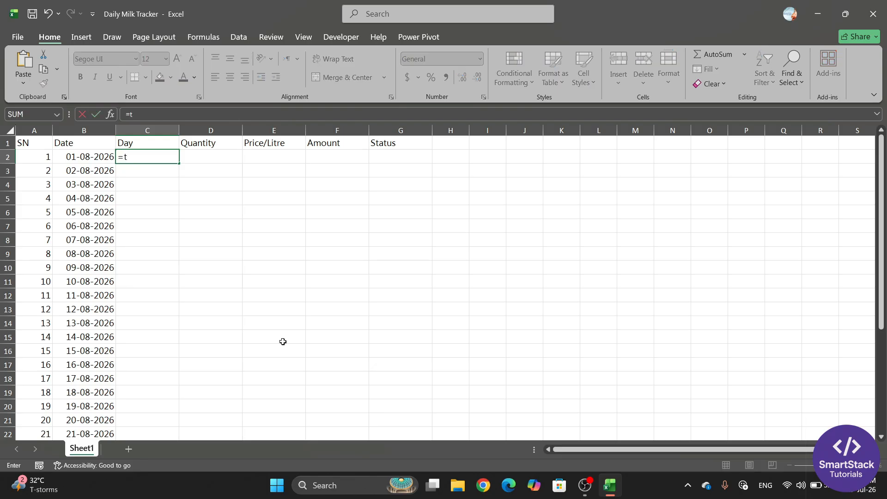
pyautogui.write('ext')
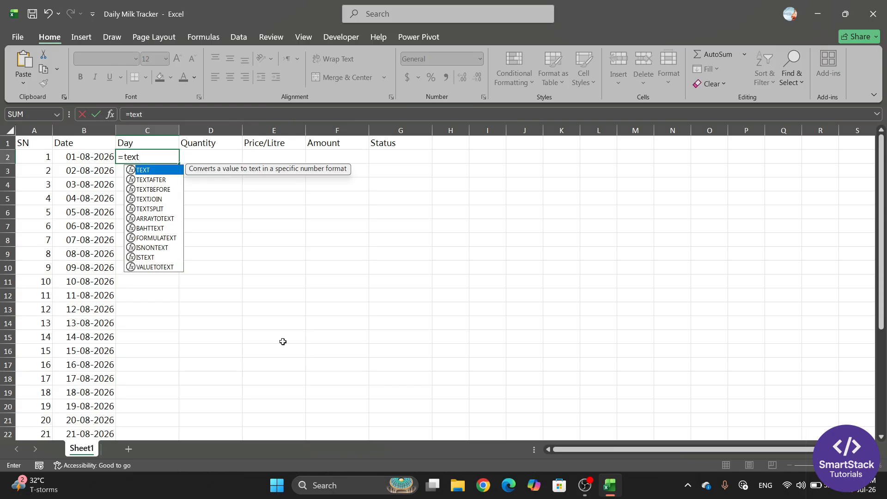
pyautogui.press('Tab')
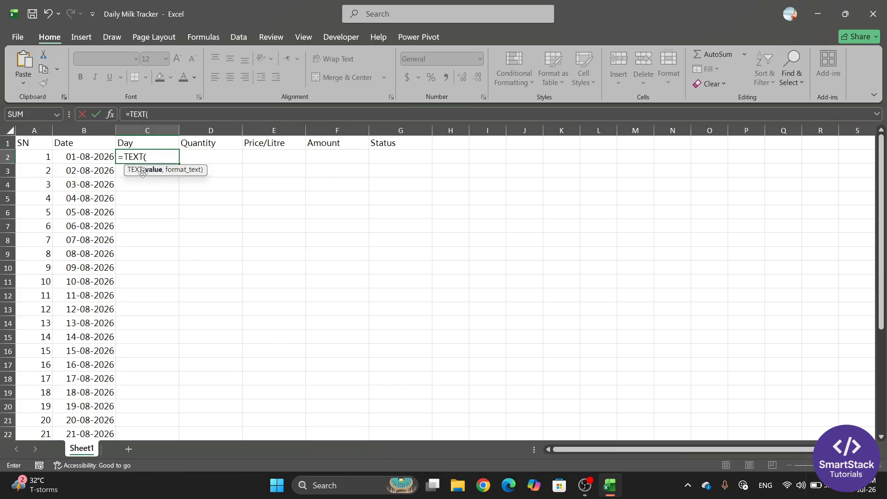
pyautogui.click(96, 158)
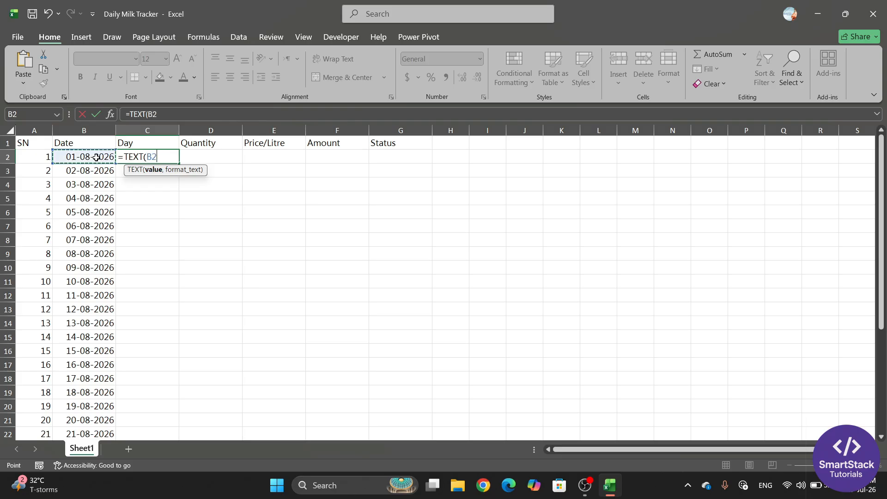
pyautogui.write(',')
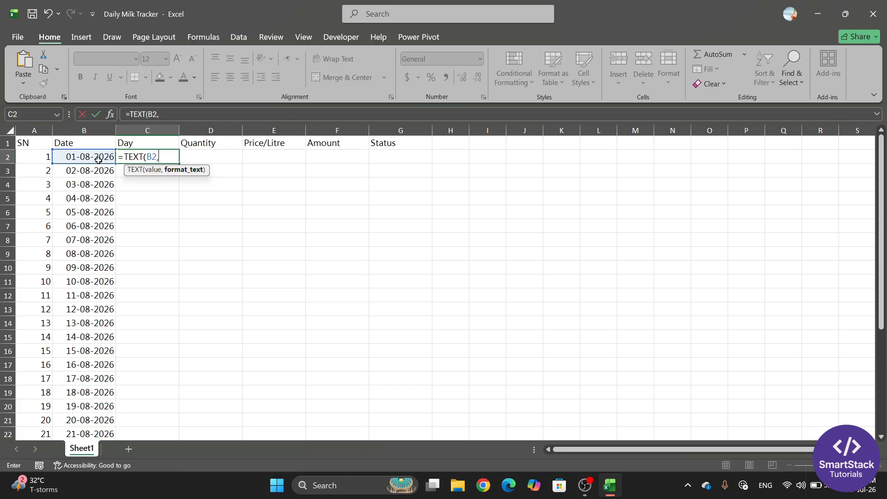
pyautogui.write('"dddd')
pyautogui.write('")')
pyautogui.press('Return')
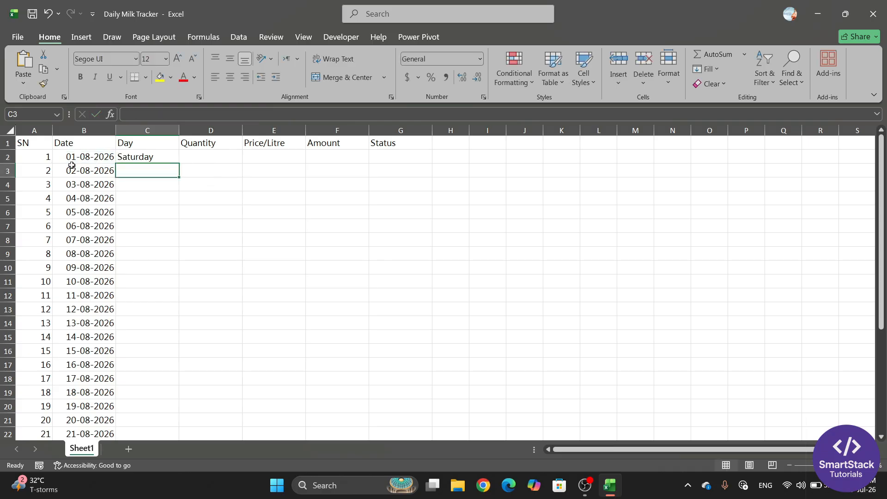
# Step: Fill the weekday formula from C2 down to the last dated row and review the resulting days
pyautogui.click(147, 158)
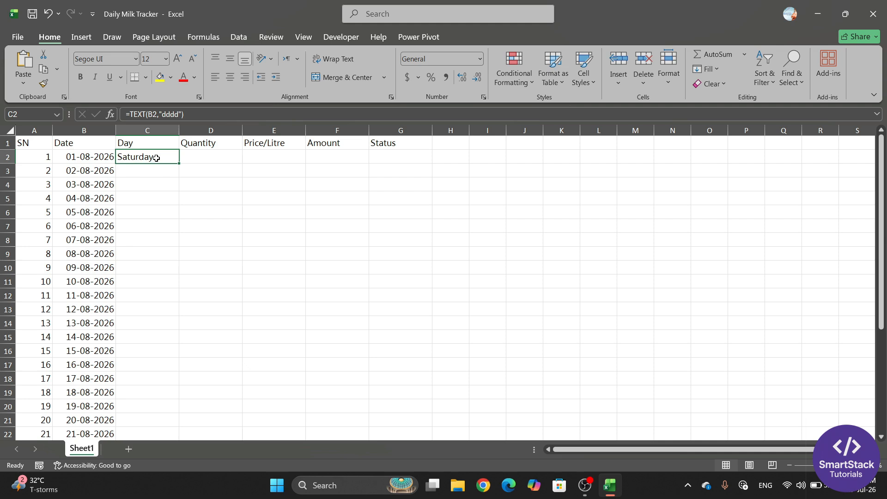
pyautogui.doubleClick(179, 164)
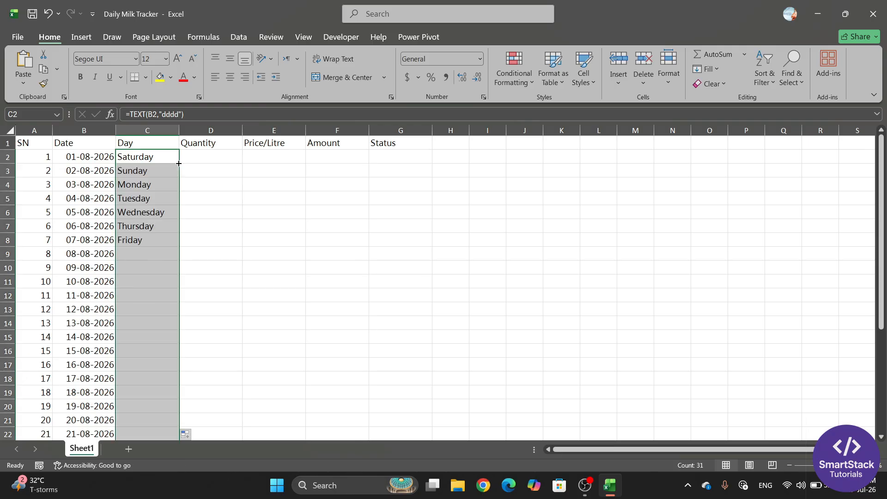
pyautogui.scroll(-9, 160, 232)
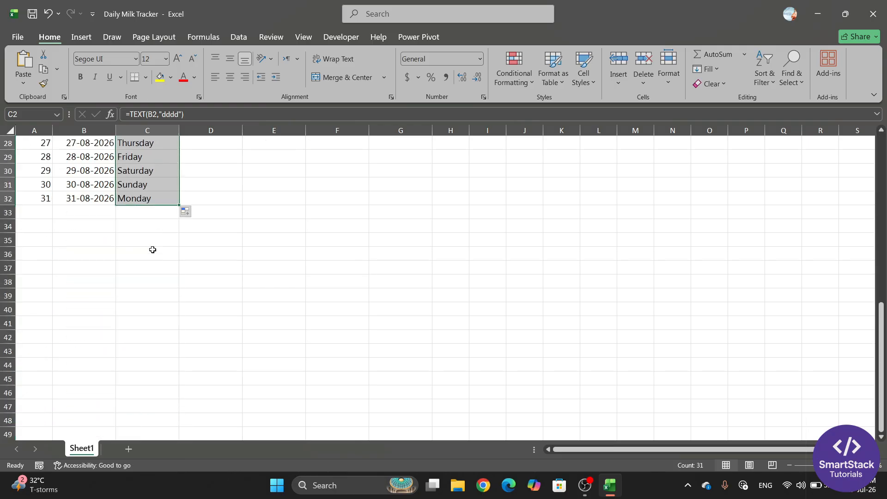
pyautogui.scroll(9, 158, 245)
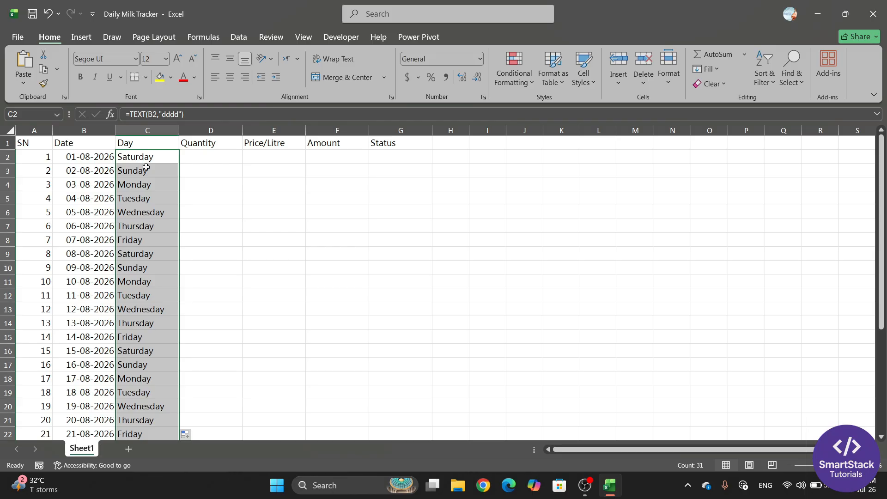
pyautogui.scroll(-8, 143, 167)
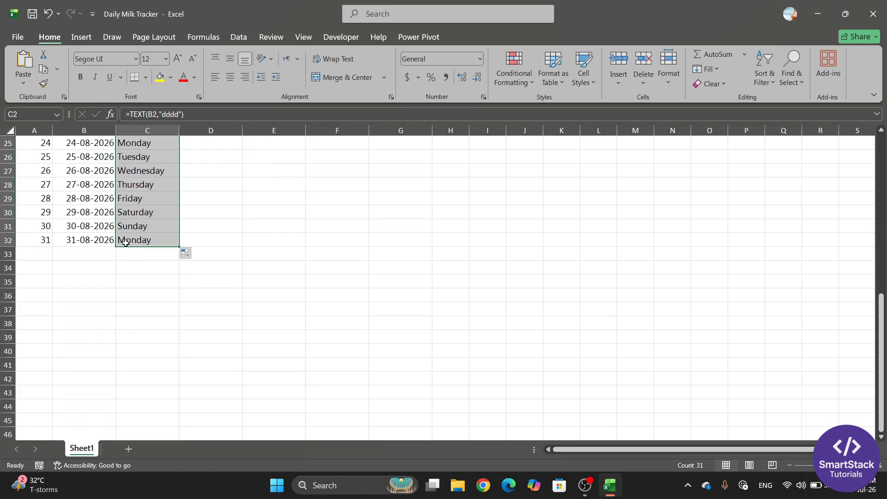
pyautogui.scroll(7, 169, 257)
pyautogui.scroll(1, 134, 156)
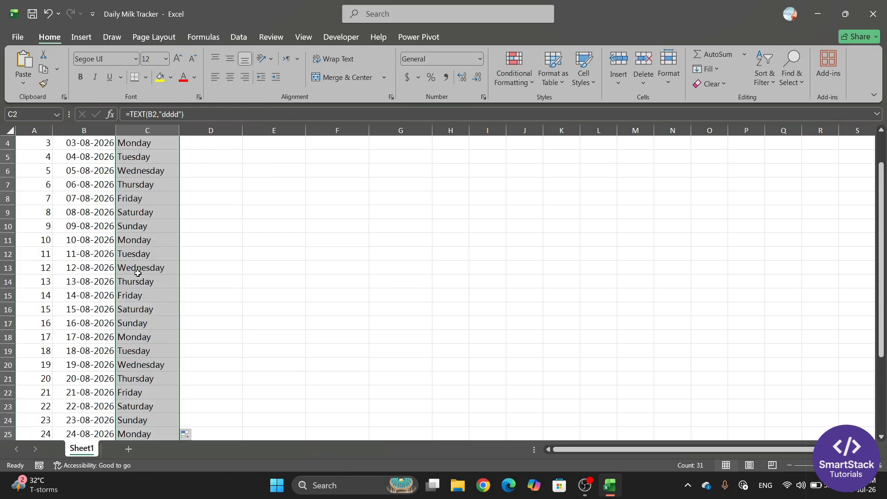
pyautogui.click(149, 157)
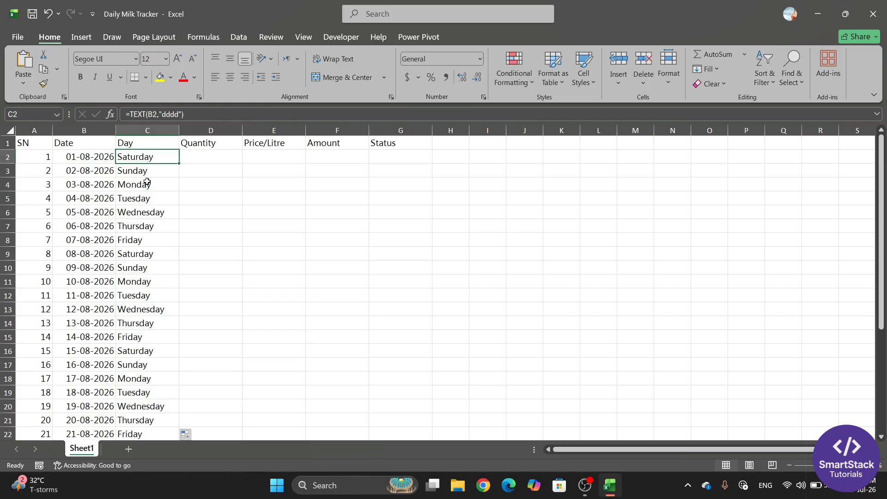
pyautogui.click(217, 156)
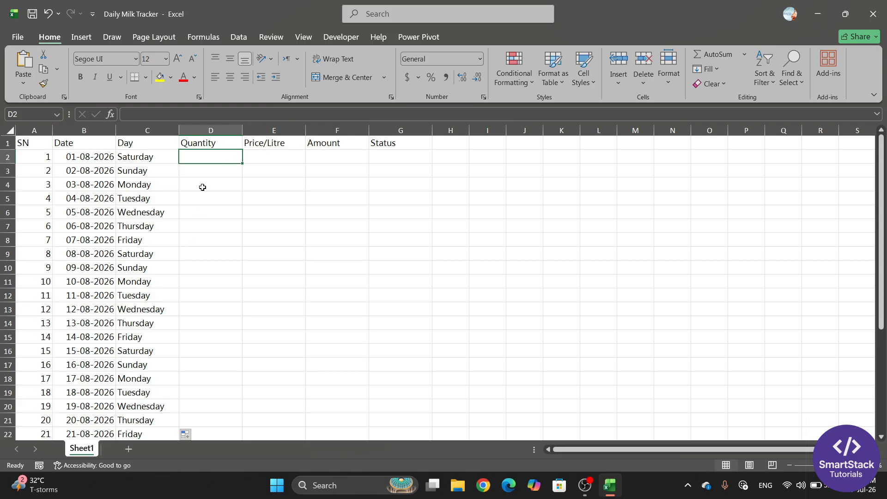
pyautogui.click(217, 187)
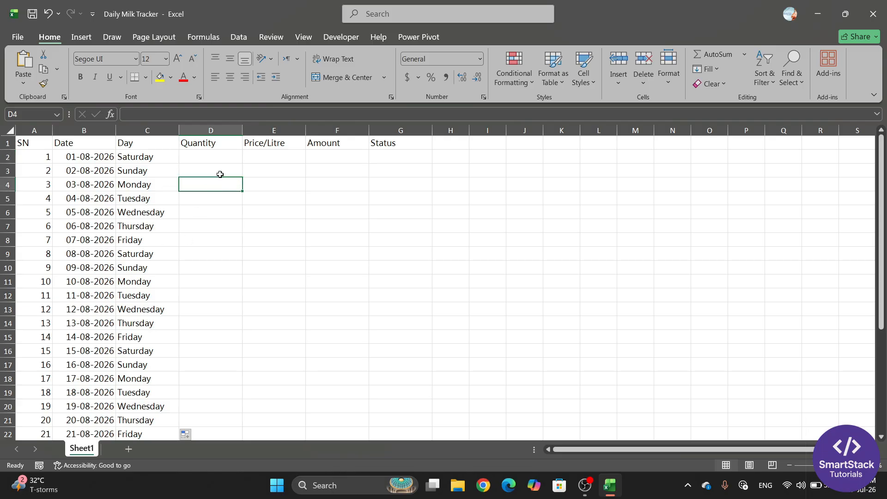
pyautogui.click(221, 156)
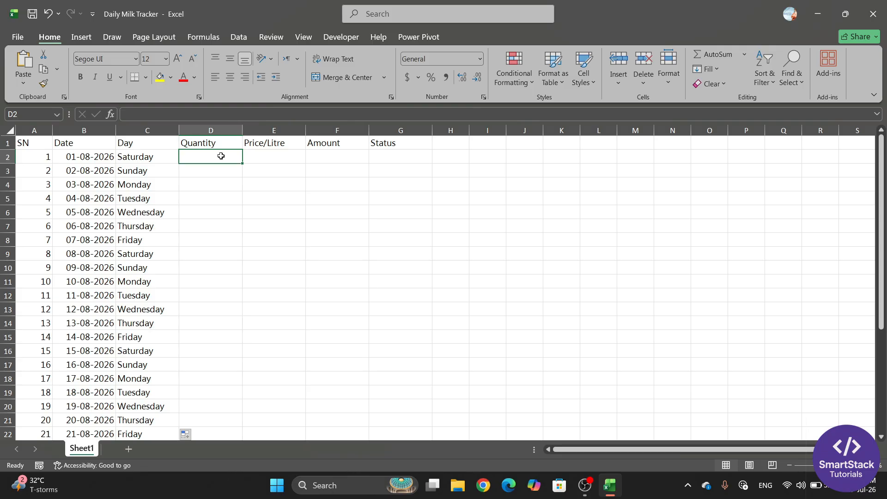
pyautogui.scroll(-2, 224, 225)
pyautogui.scroll(2, 226, 277)
# Step: Change the header in D1 to Quantity (Litre) and autofit column D to it
pyautogui.click(222, 142)
pyautogui.doubleClick(222, 143)
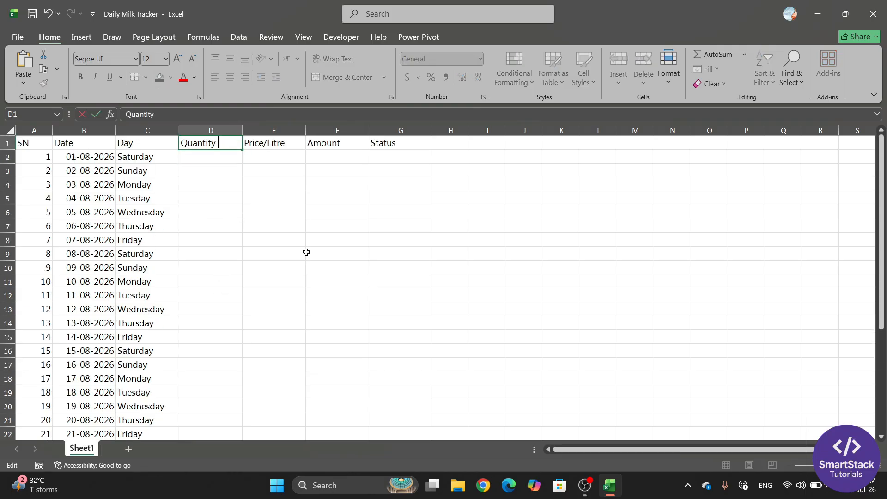
pyautogui.write('(Lt')
pyautogui.press('BackSpace')
pyautogui.write('itre)')
pyautogui.click(267, 267)
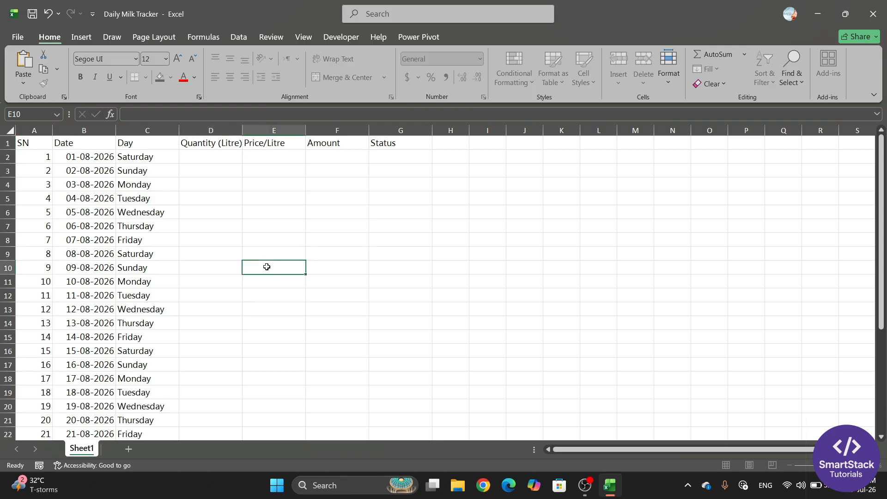
pyautogui.doubleClick(242, 131)
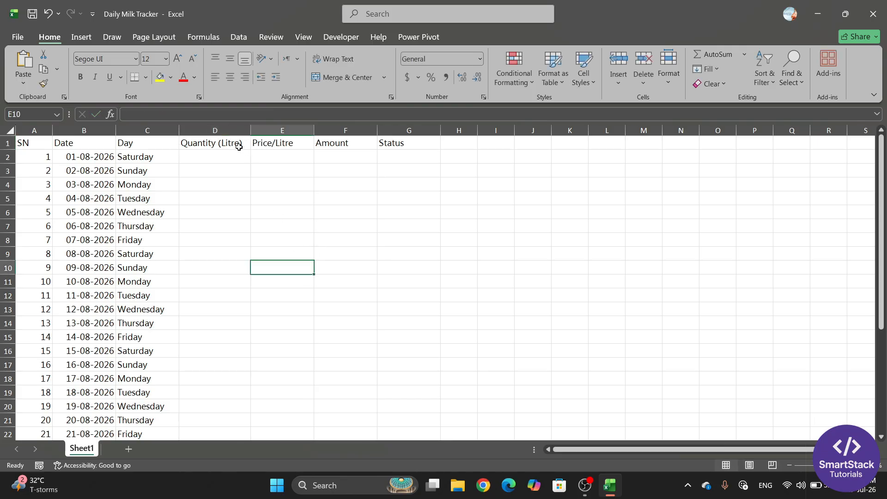
# Step: Add list data validation to the quantity cells D2:D32 with the source 0,0.25,0.50,1,2
pyautogui.click(217, 157)
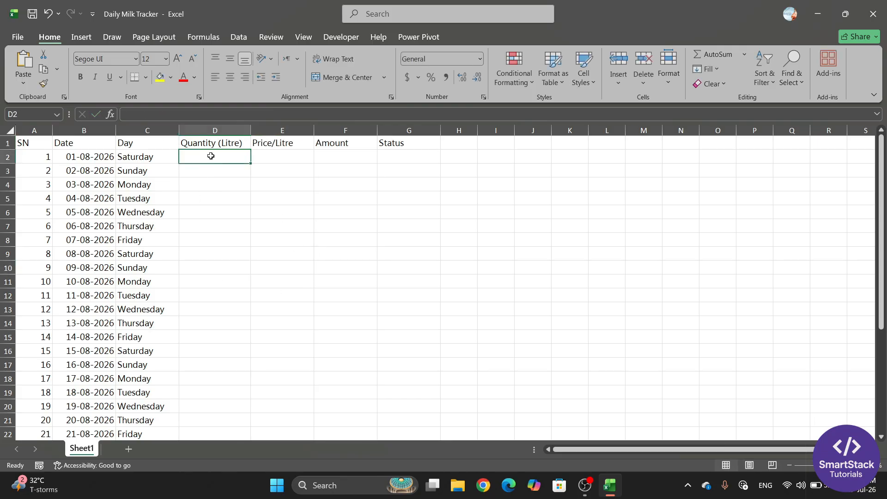
pyautogui.moveTo(211, 156); pyautogui.dragTo(211, 173)
pyautogui.click(210, 156)
pyautogui.scroll(-3, 225, 291)
pyautogui.scroll(3, 221, 297)
pyautogui.moveTo(209, 156); pyautogui.dragTo(215, 410)
pyautogui.scroll(4, 207, 282)
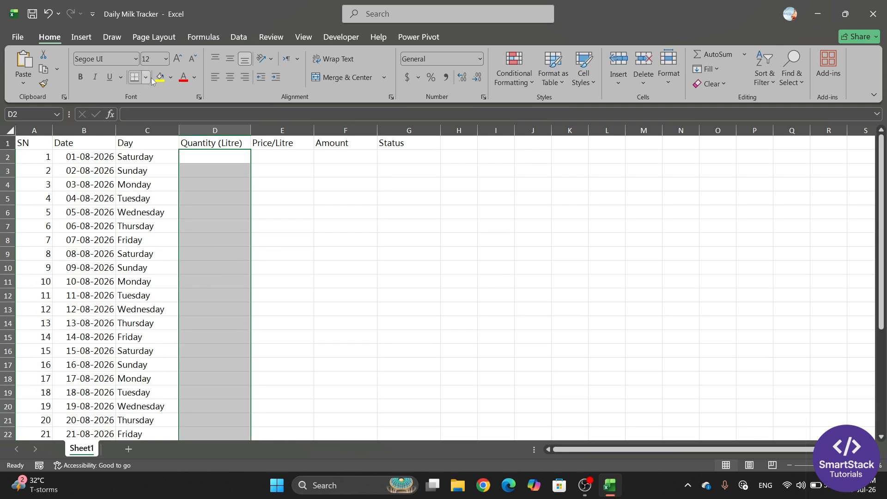
pyautogui.click(238, 37)
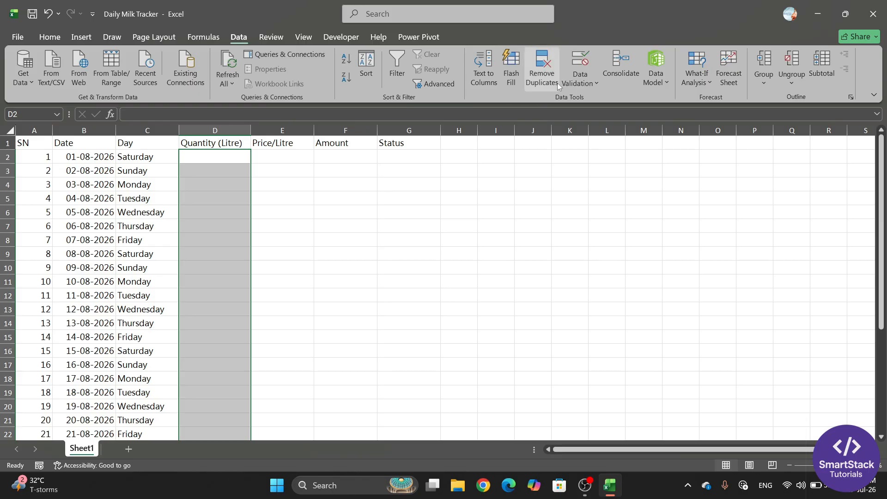
pyautogui.click(592, 83)
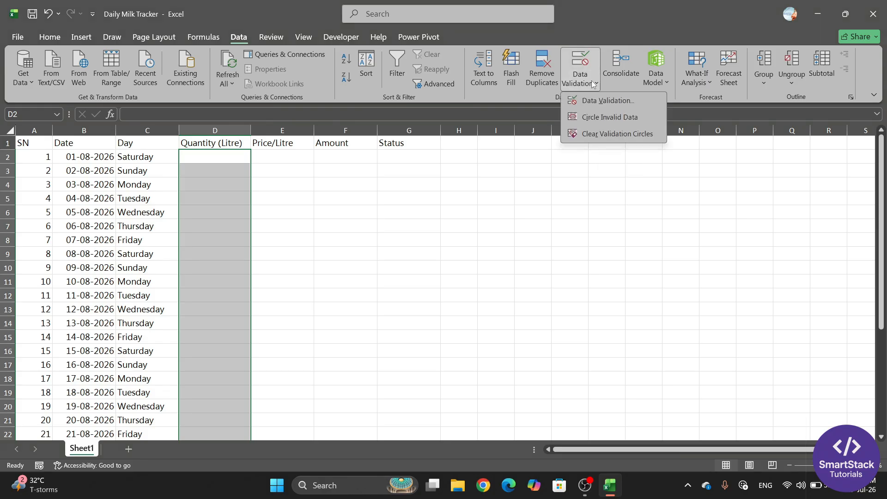
pyautogui.click(614, 102)
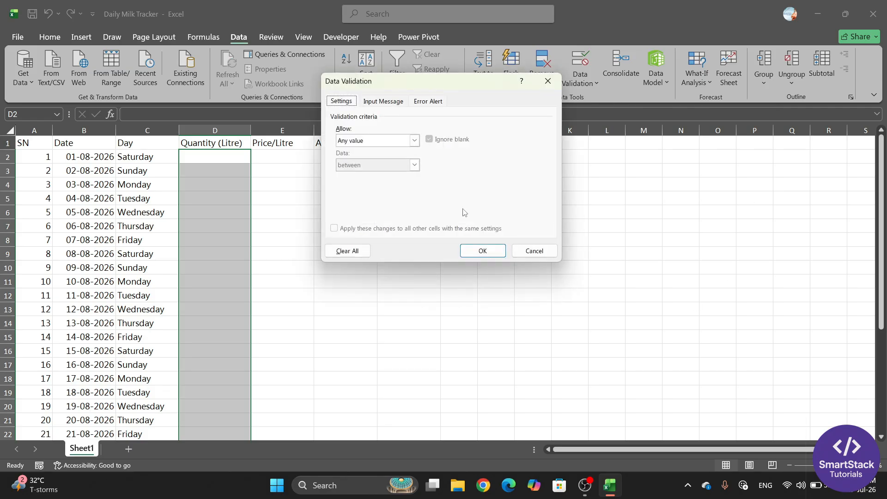
pyautogui.moveTo(439, 86); pyautogui.dragTo(501, 71)
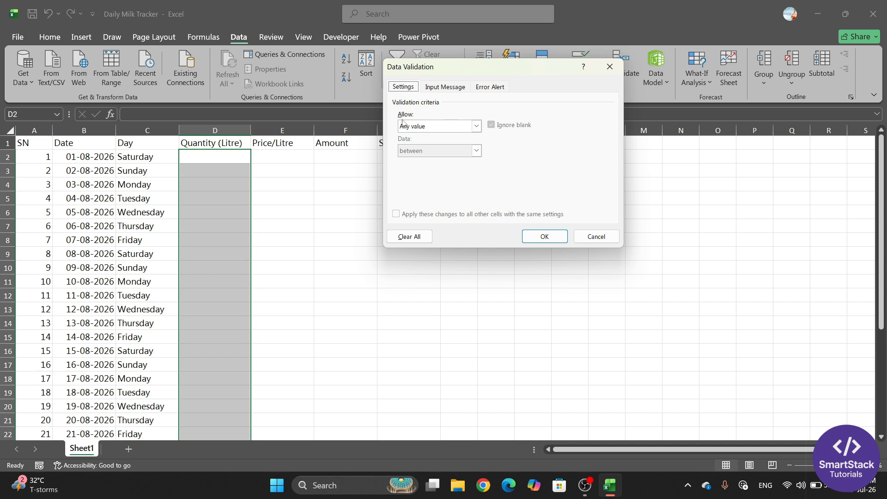
pyautogui.click(477, 128)
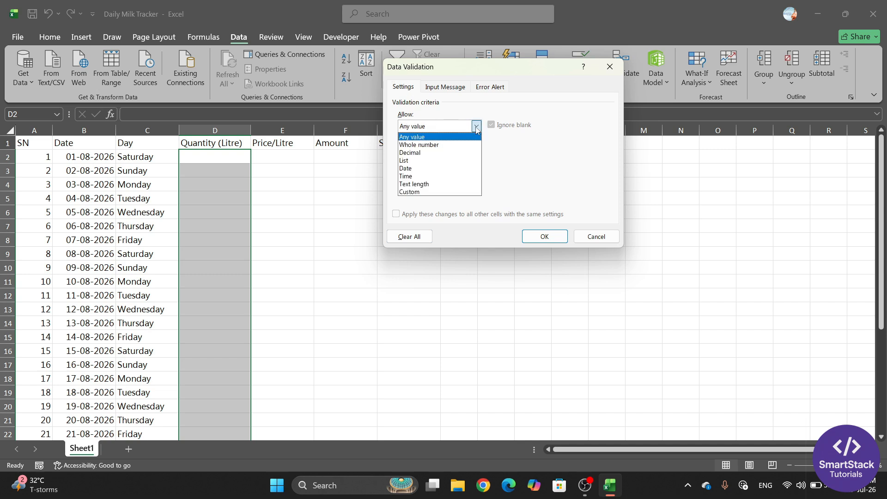
pyautogui.click(410, 162)
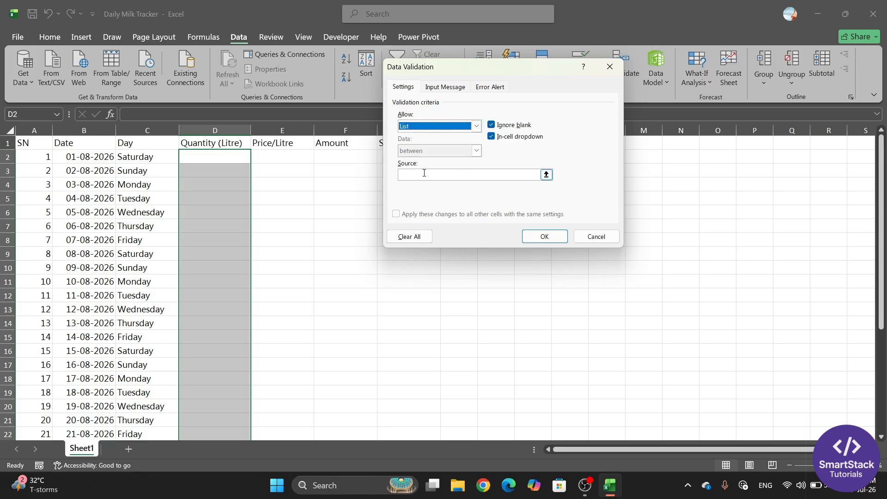
pyautogui.click(425, 173)
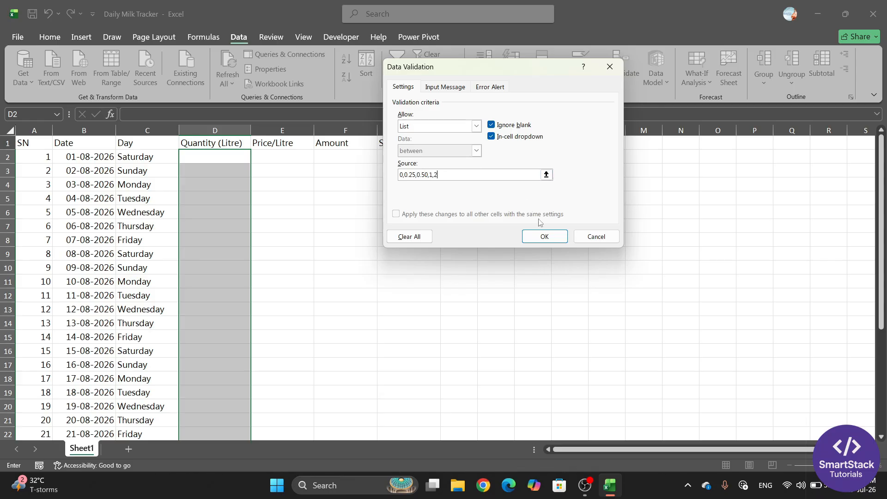
pyautogui.click(544, 237)
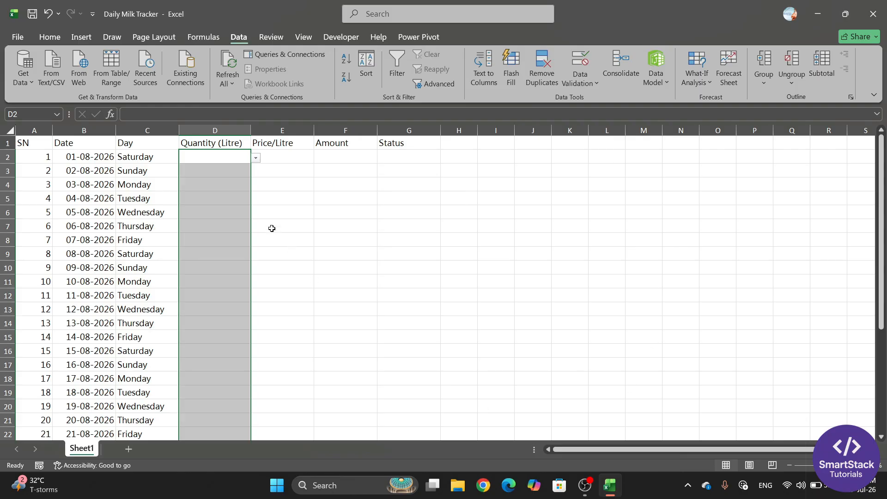
pyautogui.scroll(-4, 225, 265)
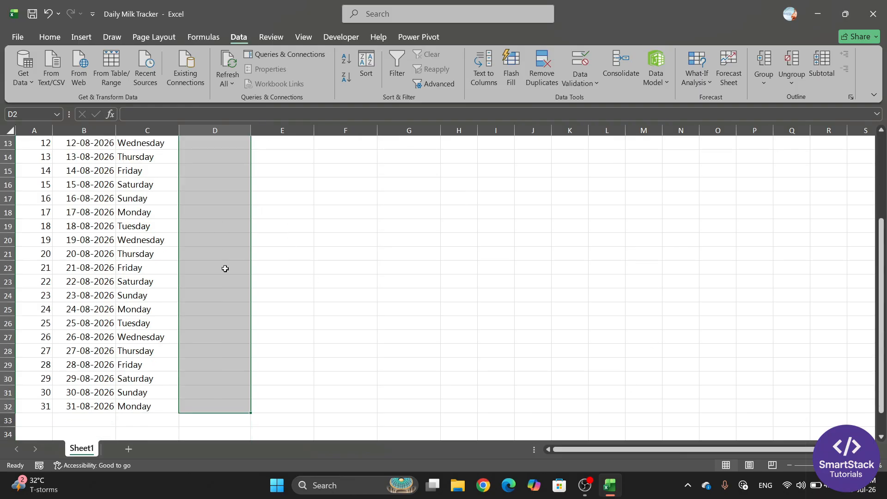
pyautogui.scroll(4, 225, 268)
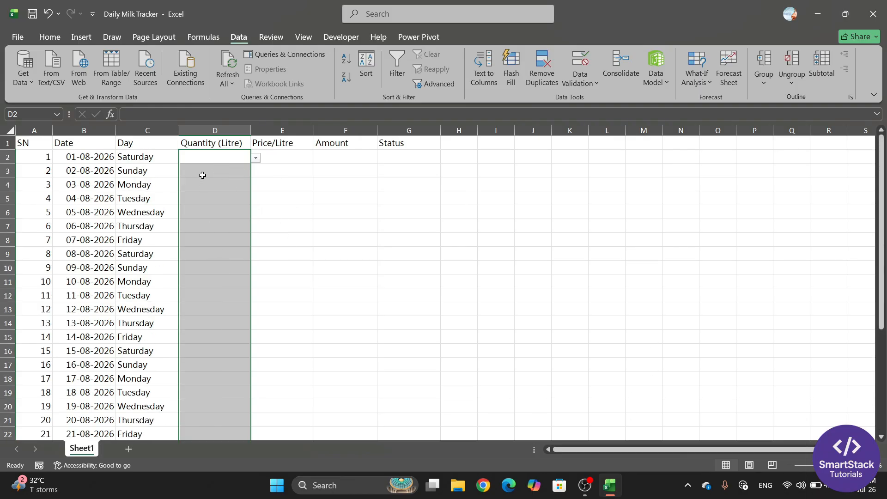
# Step: Test the quantity dropdown in cell D3 by choosing 0.50 and then 1
pyautogui.click(211, 160)
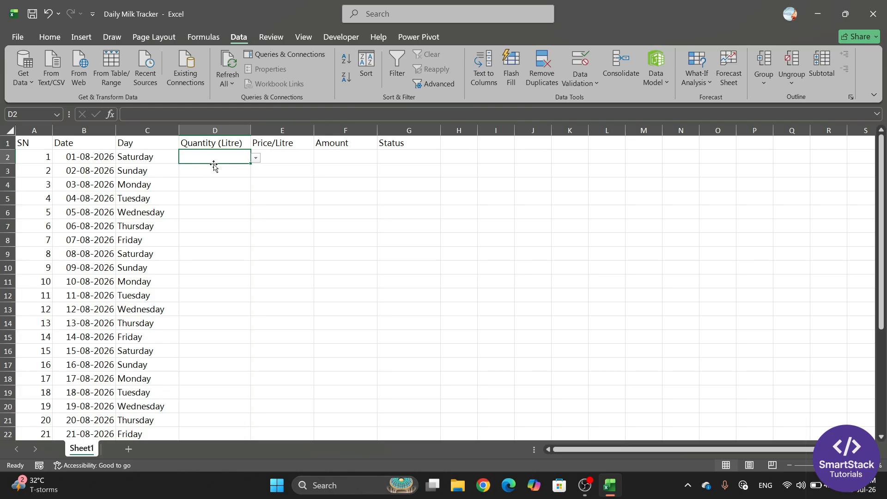
pyautogui.click(211, 169)
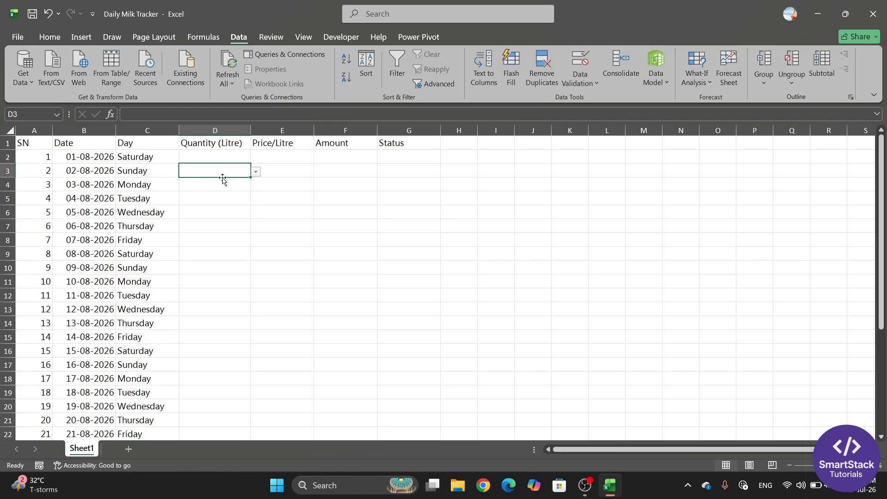
pyautogui.click(256, 173)
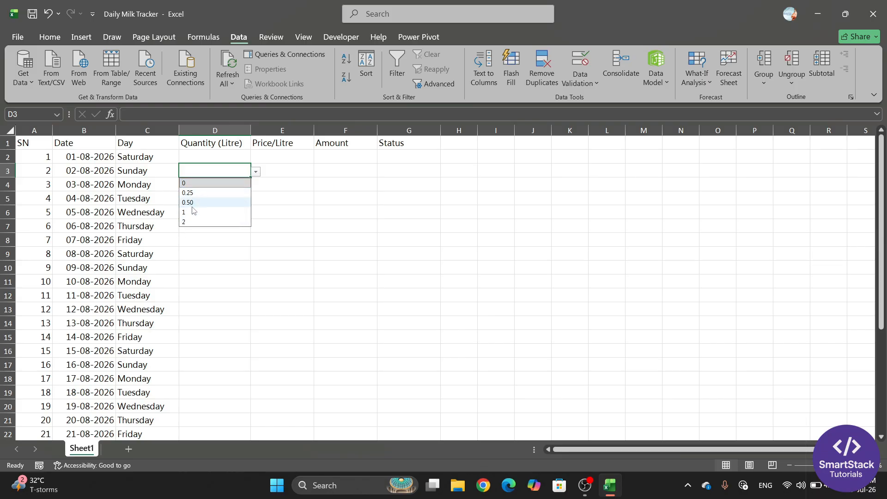
pyautogui.click(193, 203)
pyautogui.click(256, 171)
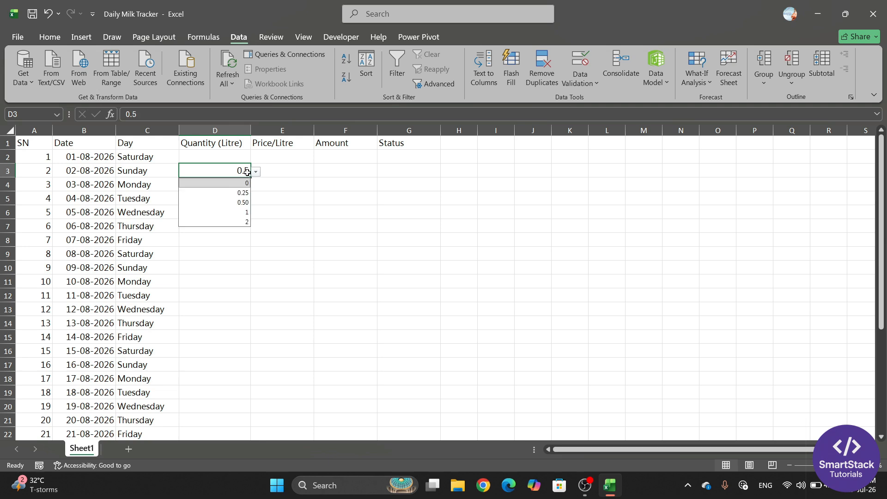
pyautogui.click(243, 202)
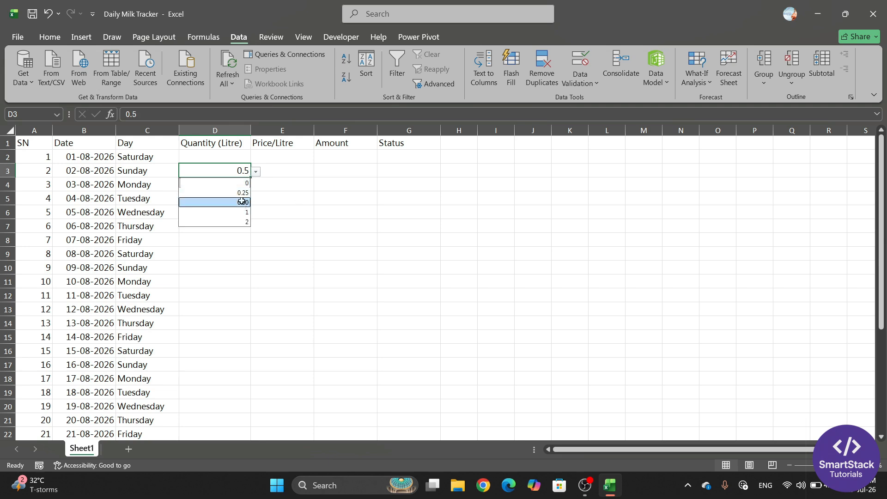
pyautogui.click(256, 172)
pyautogui.click(242, 212)
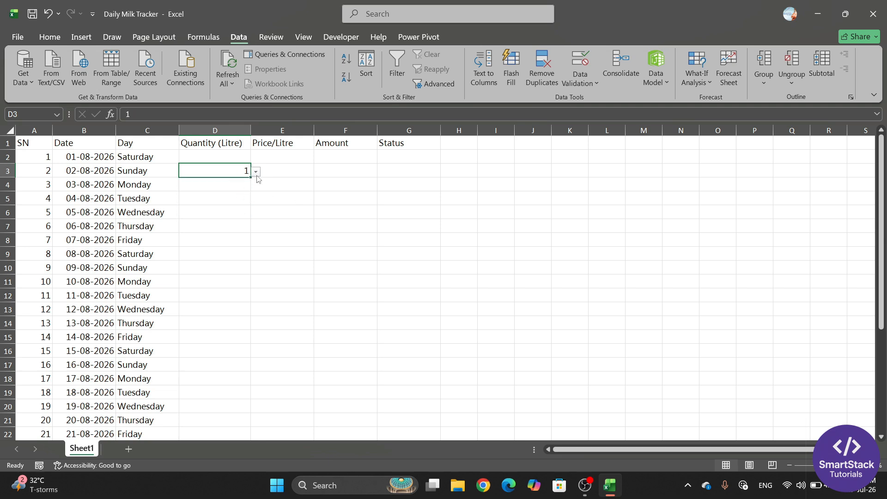
# Step: Test the dropdown in D2 by choosing 2, and clear the test quantities from D2:D3
pyautogui.click(230, 160)
pyautogui.click(256, 158)
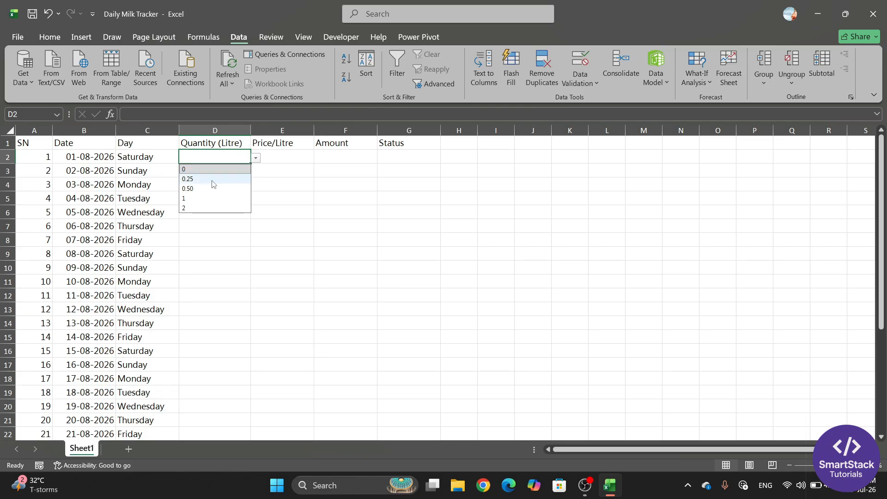
pyautogui.click(230, 208)
pyautogui.click(231, 209)
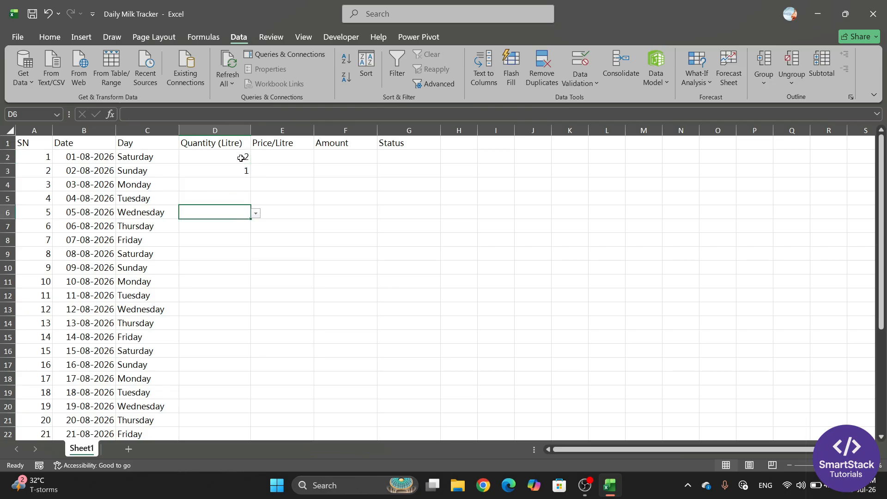
pyautogui.moveTo(243, 156); pyautogui.dragTo(244, 179)
pyautogui.press('Delete')
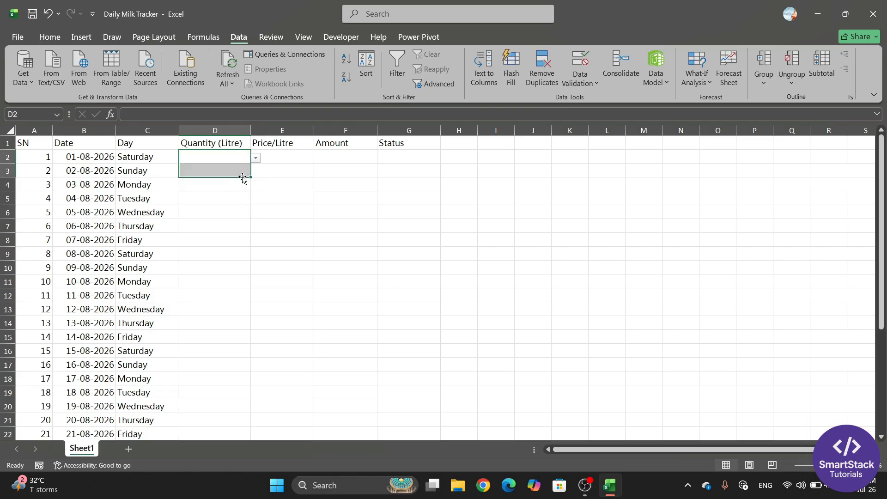
# Step: Enter the price per litre 70 in cell E2
pyautogui.click(276, 157)
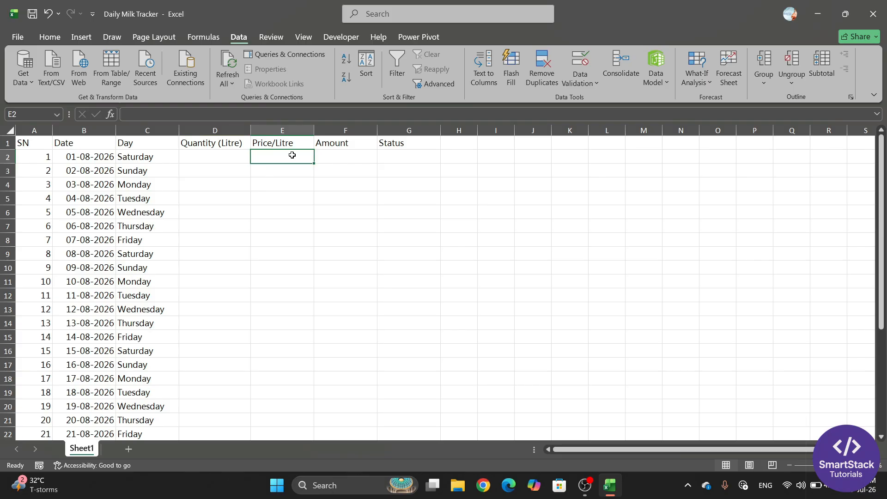
pyautogui.write('70')
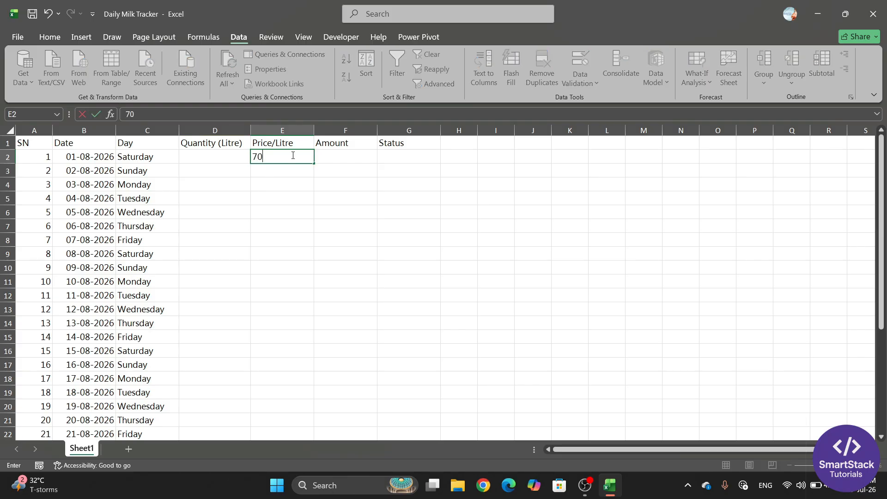
pyautogui.press('Return')
# Step: Flash Fill the price 70 from E2 down through E32 and review the filled column
pyautogui.click(292, 157)
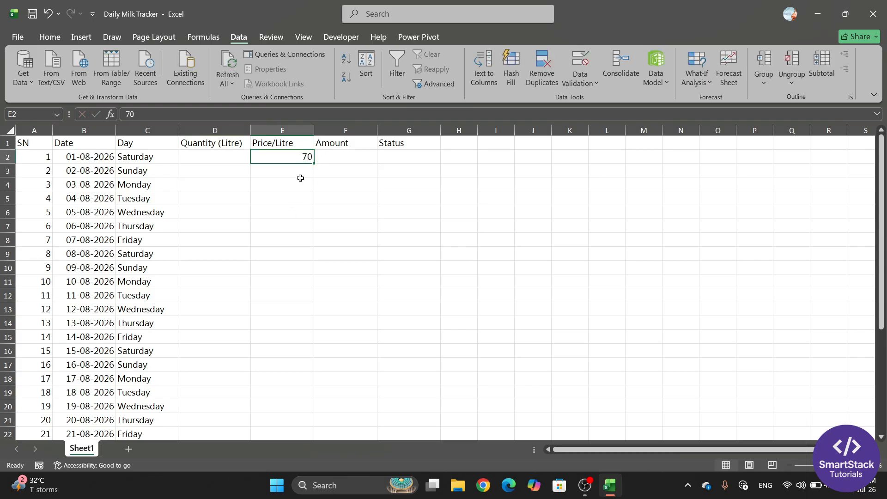
pyautogui.scroll(-3, 294, 278)
pyautogui.scroll(3, 288, 339)
pyautogui.scroll(-3, 291, 283)
pyautogui.scroll(3, 287, 327)
pyautogui.moveTo(276, 160); pyautogui.dragTo(287, 388)
pyautogui.scroll(5, 293, 316)
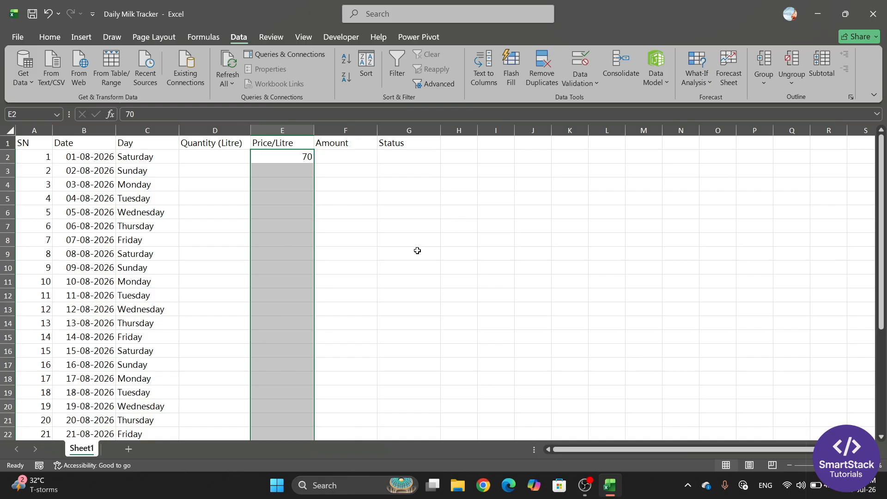
pyautogui.hotkey('ctrl', 'e')
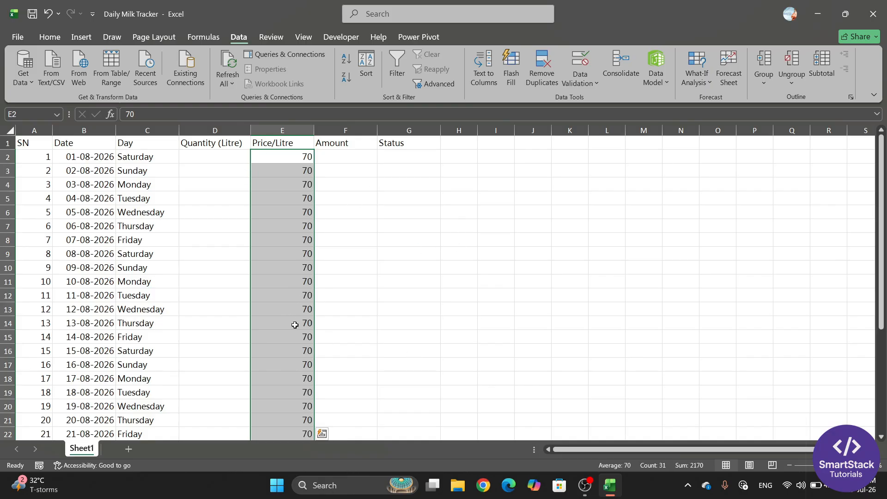
pyautogui.scroll(-6, 293, 323)
pyautogui.scroll(6, 287, 320)
pyautogui.scroll(-4, 283, 353)
pyautogui.scroll(4, 284, 398)
# Step: Format the prices in E2:E32 as Currency with the ₹ Hindi symbol and two decimal places, and check the column
pyautogui.click(47, 34)
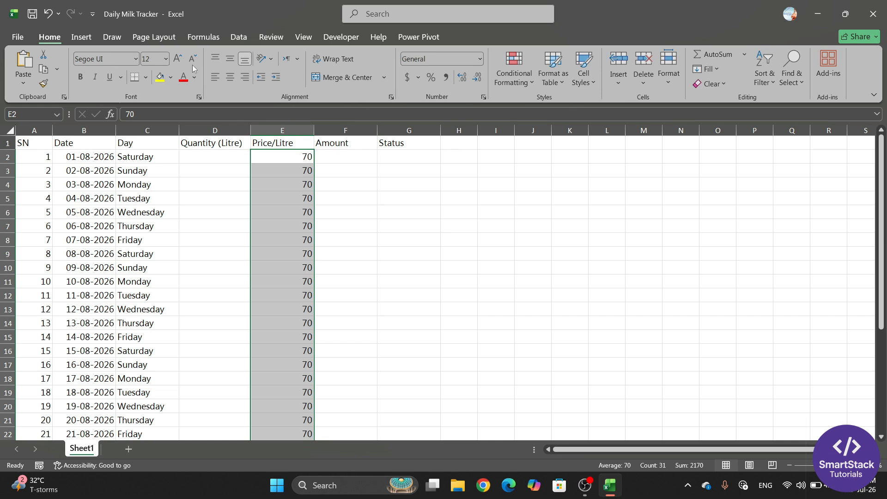
pyautogui.click(479, 57)
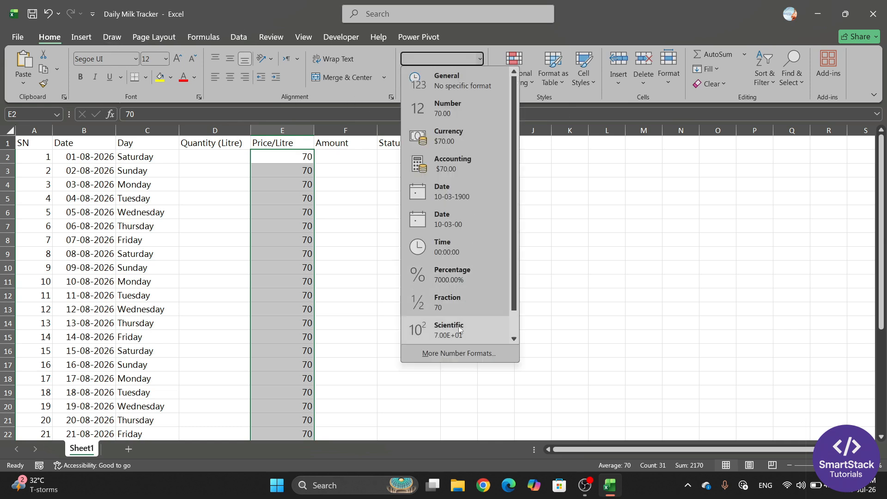
pyautogui.click(467, 353)
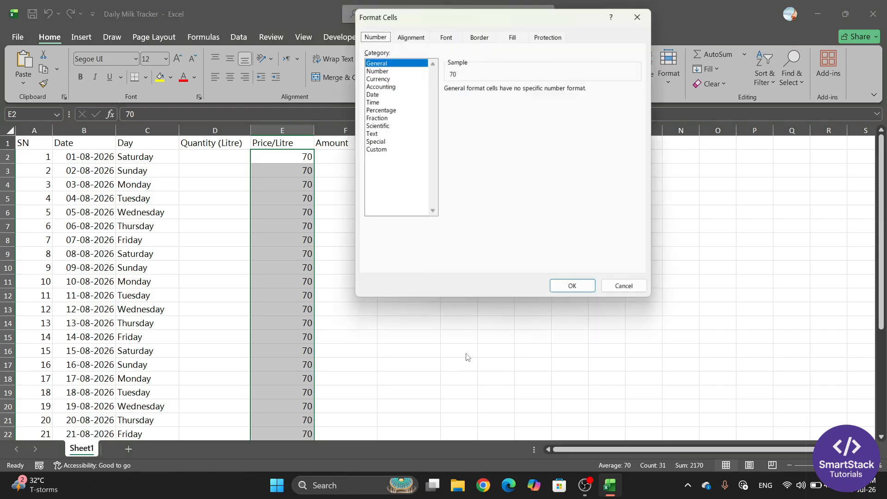
pyautogui.moveTo(473, 17); pyautogui.dragTo(461, 47)
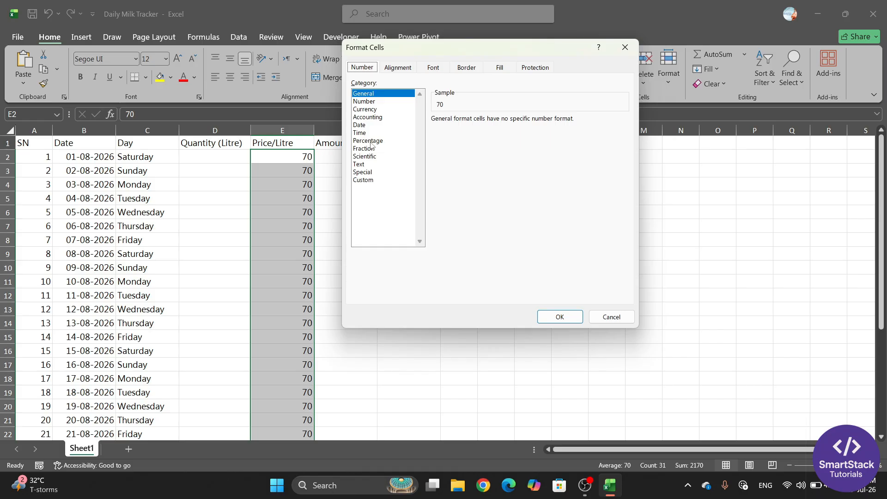
pyautogui.click(366, 110)
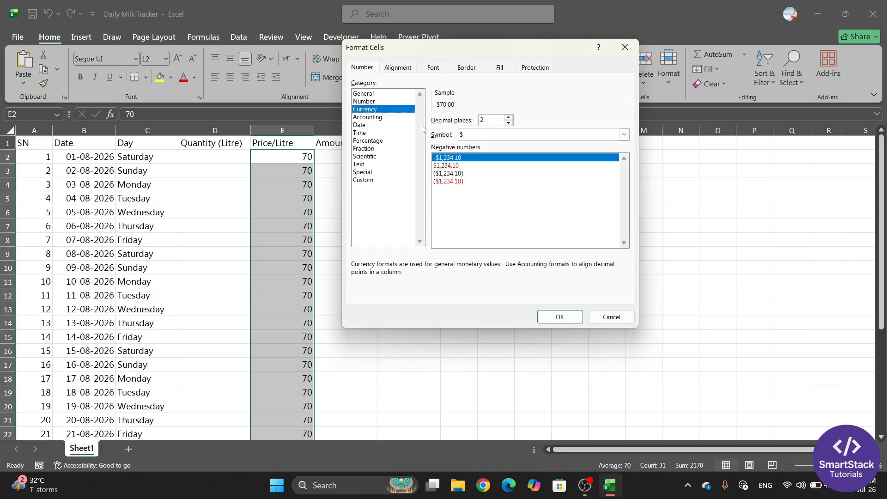
pyautogui.click(624, 135)
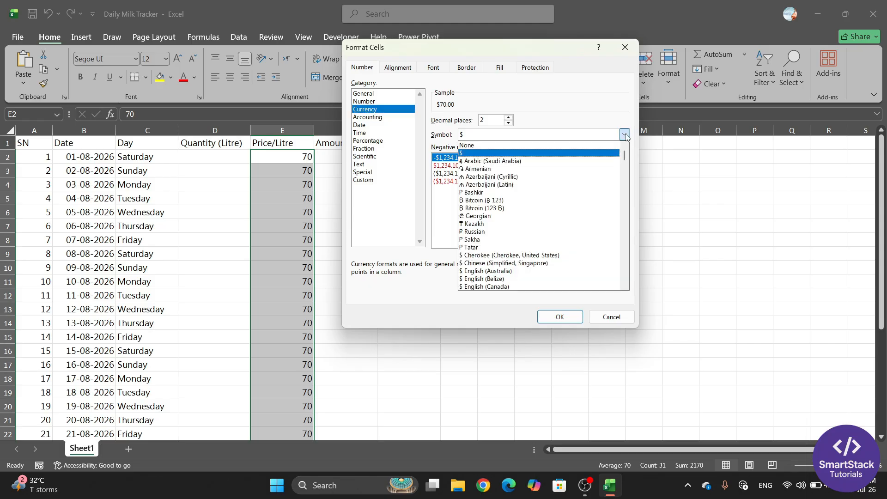
pyautogui.scroll(-6, 501, 228)
pyautogui.scroll(-10, 501, 228)
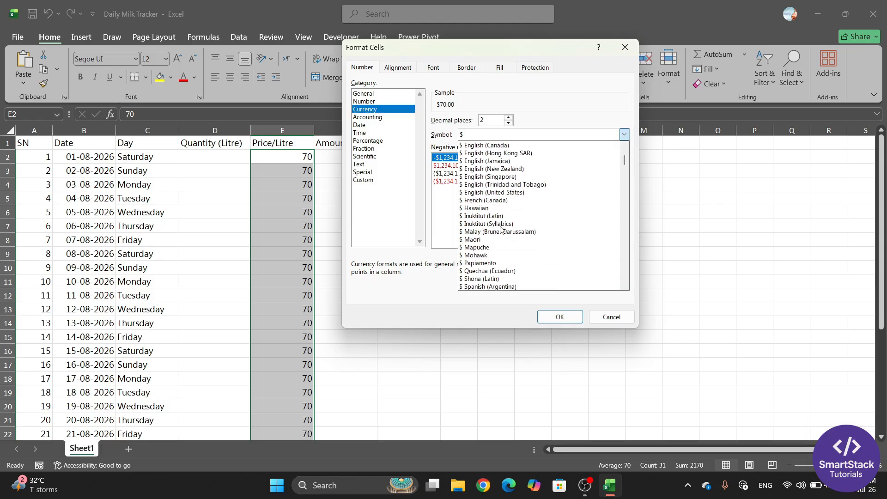
pyautogui.scroll(-12, 501, 228)
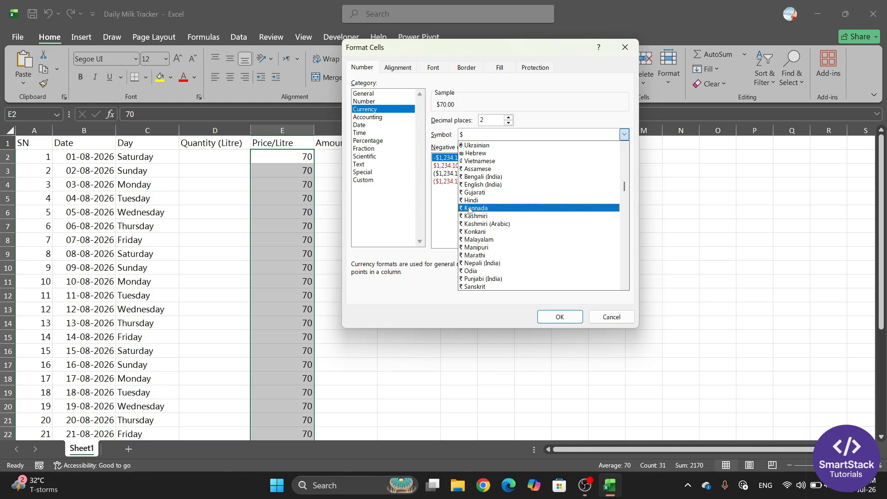
pyautogui.click(479, 201)
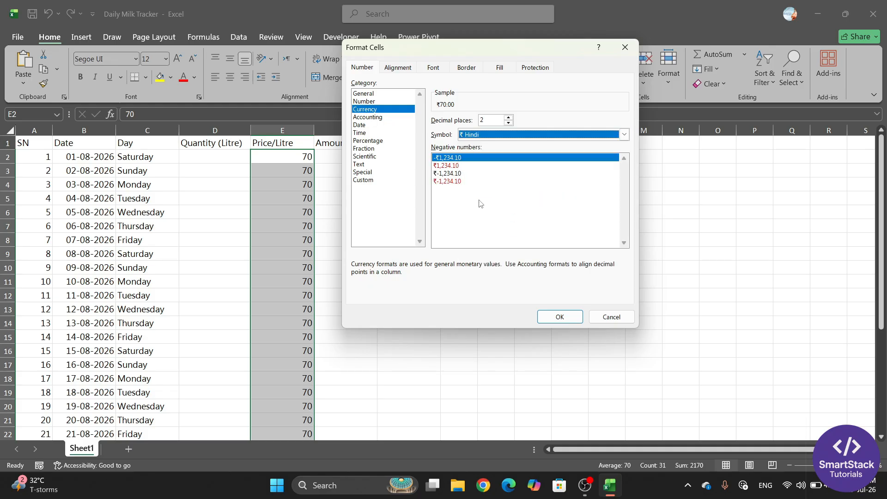
pyautogui.click(560, 317)
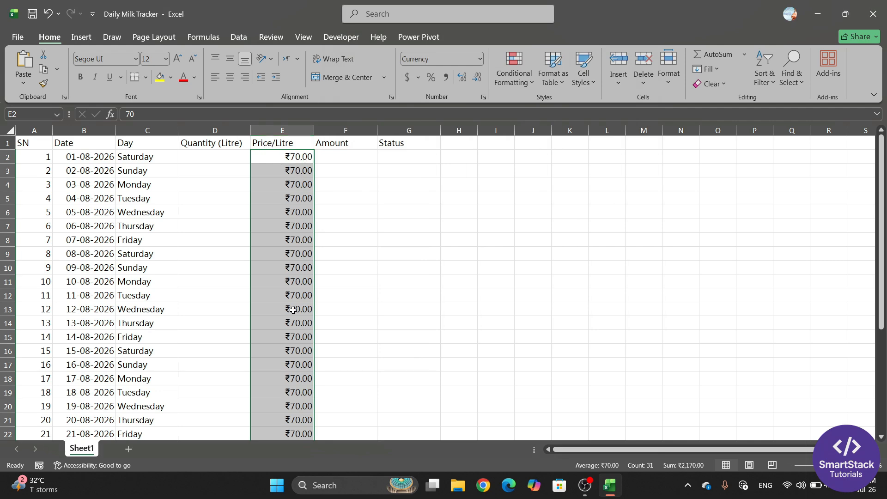
pyautogui.scroll(-8, 287, 306)
pyautogui.scroll(5, 292, 309)
pyautogui.scroll(3, 293, 307)
# Step: Choose 0.25 from the quantity dropdown in cell D2
pyautogui.click(212, 156)
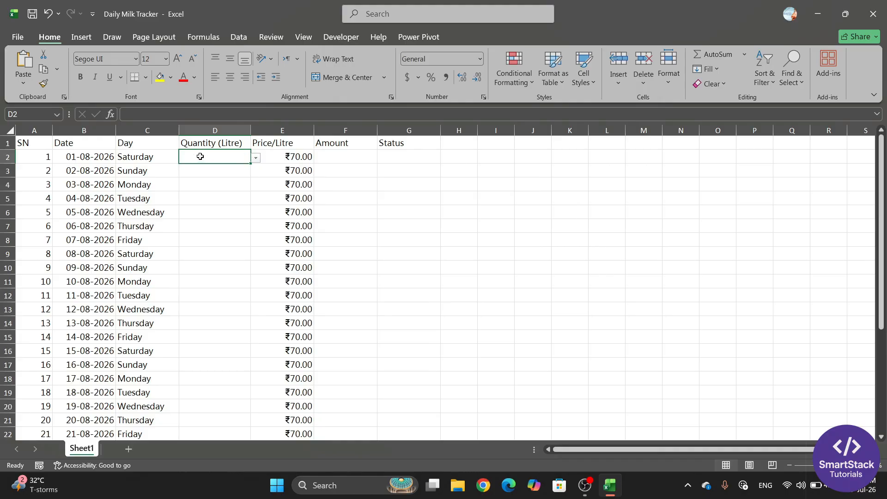
pyautogui.click(255, 158)
pyautogui.click(189, 179)
# Step: Calculate the first day's amount in F2 with the formula =D2*E2
pyautogui.click(332, 157)
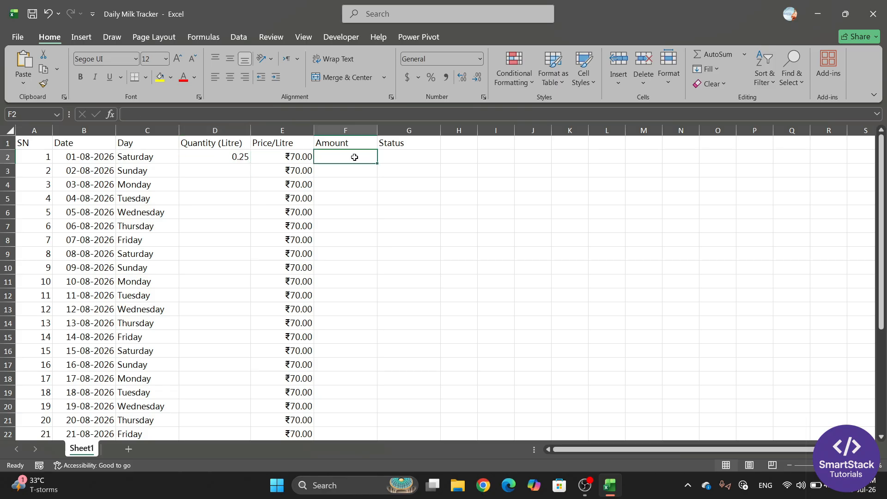
pyautogui.write('=')
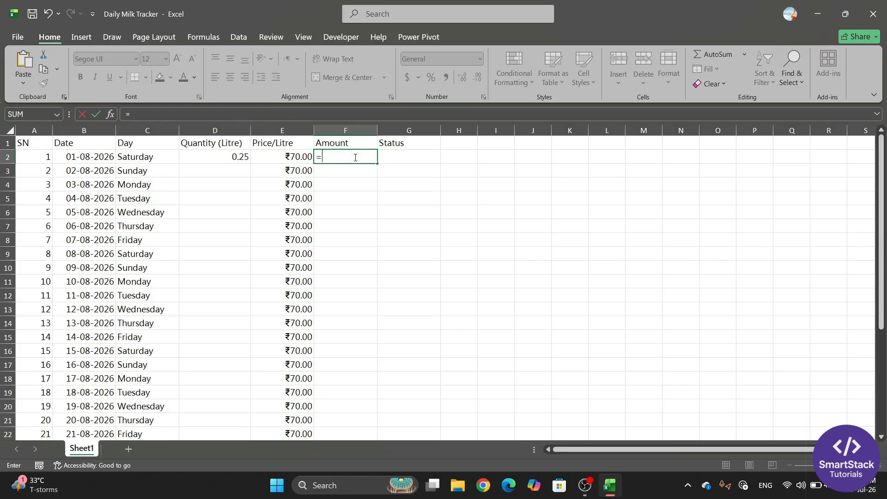
pyautogui.click(214, 157)
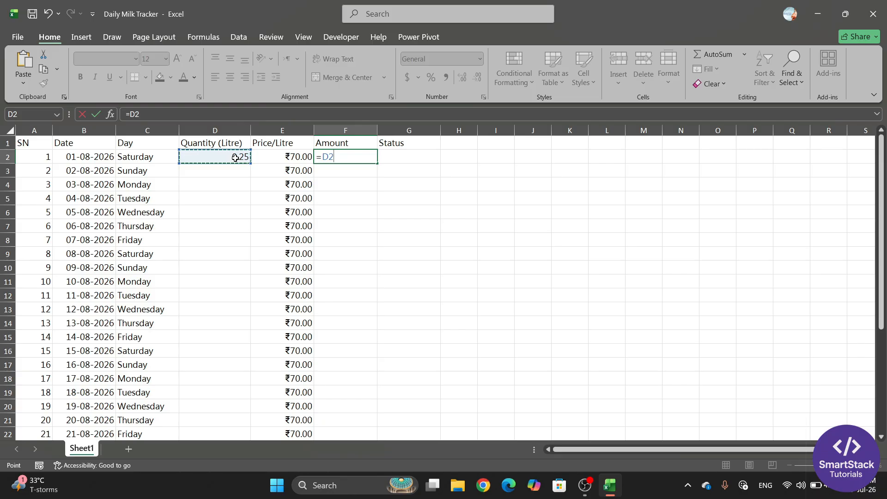
pyautogui.write('*')
pyautogui.click(285, 157)
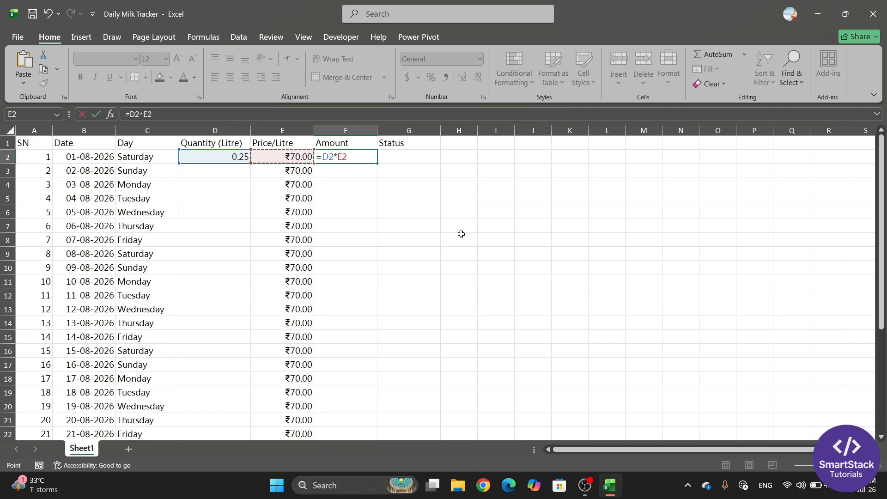
pyautogui.press('Return')
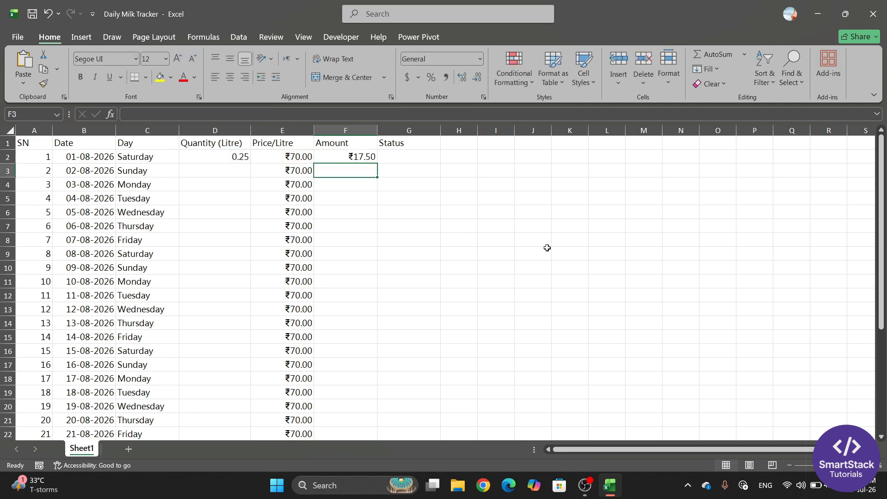
# Step: Examine the first record's date, price and amount formula, and the cells of the empty Status column
pyautogui.click(98, 157)
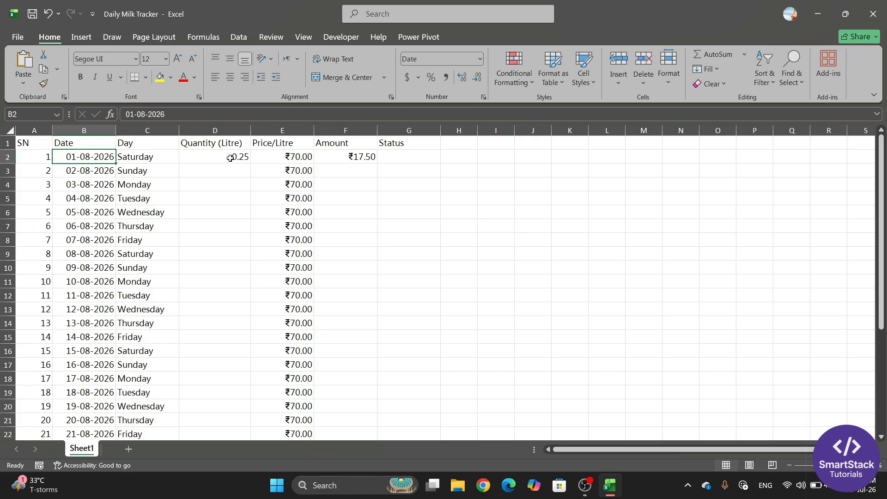
pyautogui.click(288, 158)
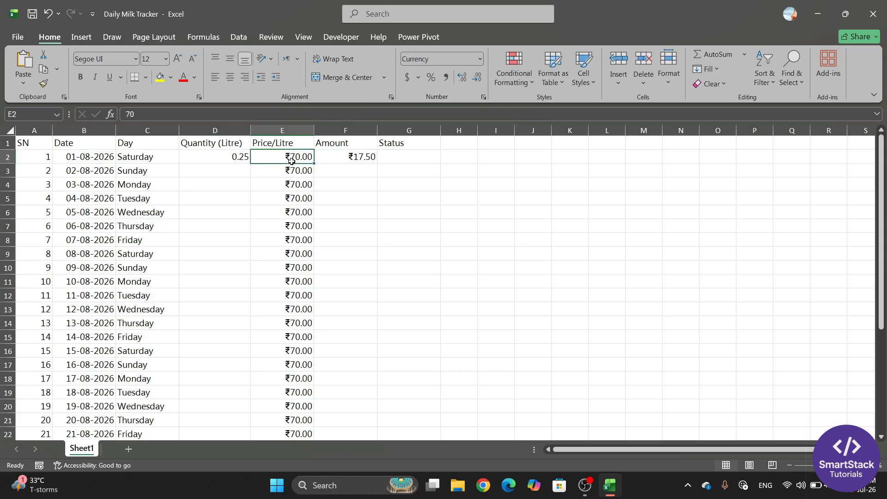
pyautogui.click(348, 156)
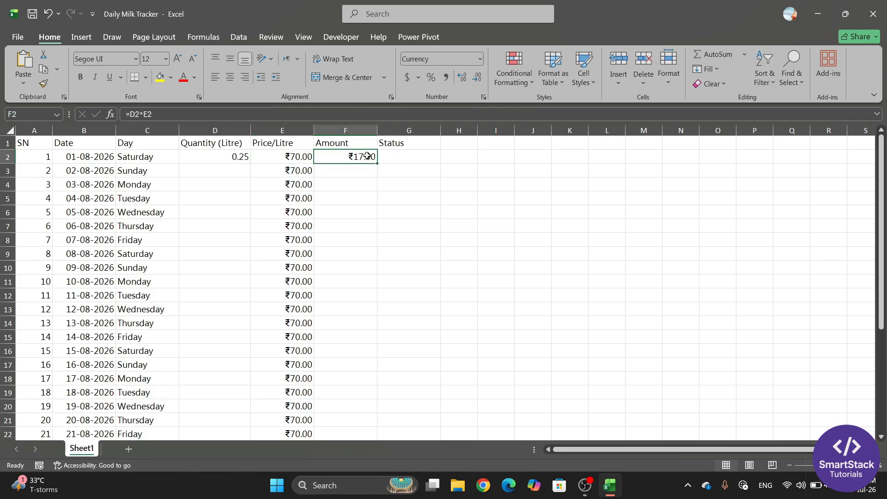
pyautogui.click(393, 153)
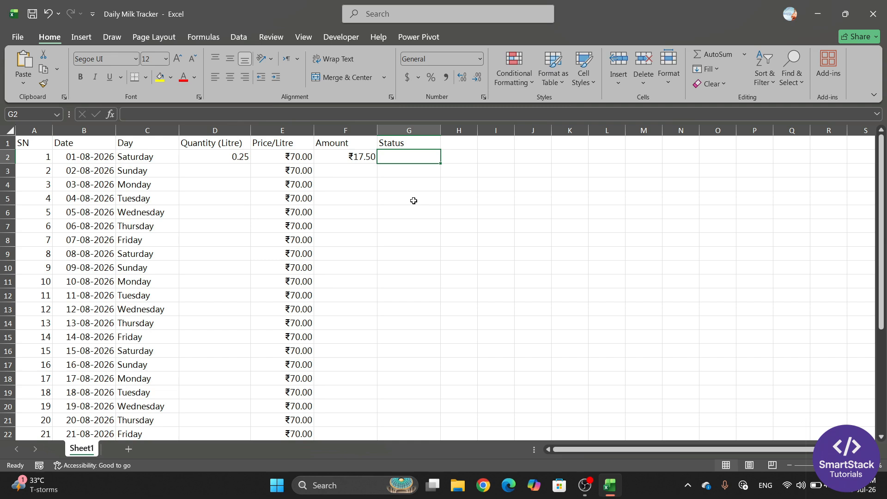
pyautogui.scroll(-3, 410, 271)
pyautogui.scroll(3, 409, 272)
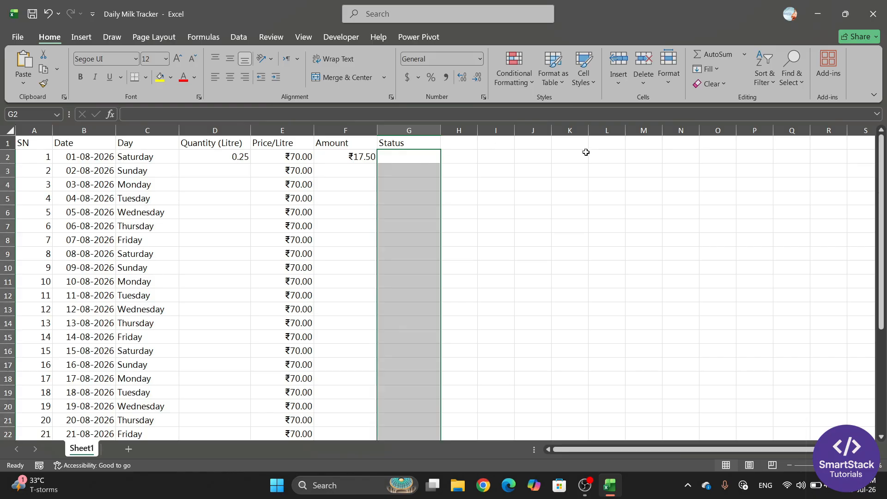
pyautogui.click(406, 159)
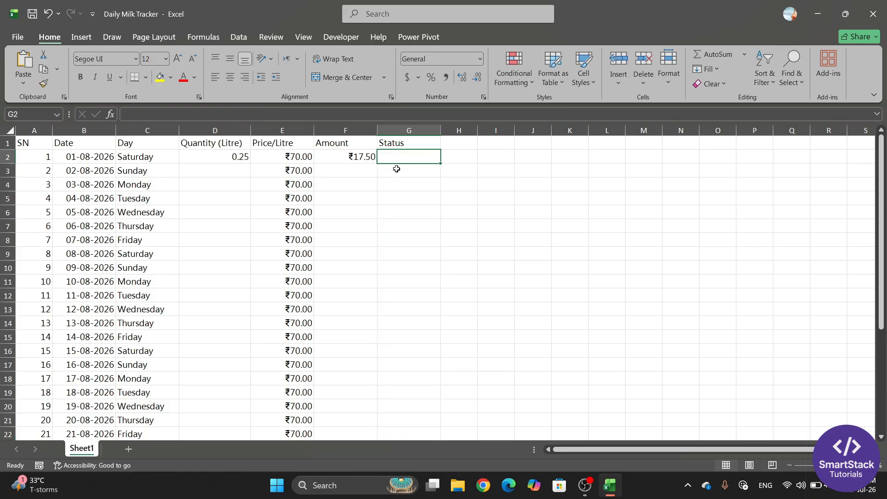
pyautogui.click(396, 169)
pyautogui.click(401, 155)
pyautogui.click(402, 223)
pyautogui.click(395, 158)
# Step: Choose 0 from the quantity dropdown in D2 and 0.25 from the one in D3
pyautogui.click(209, 158)
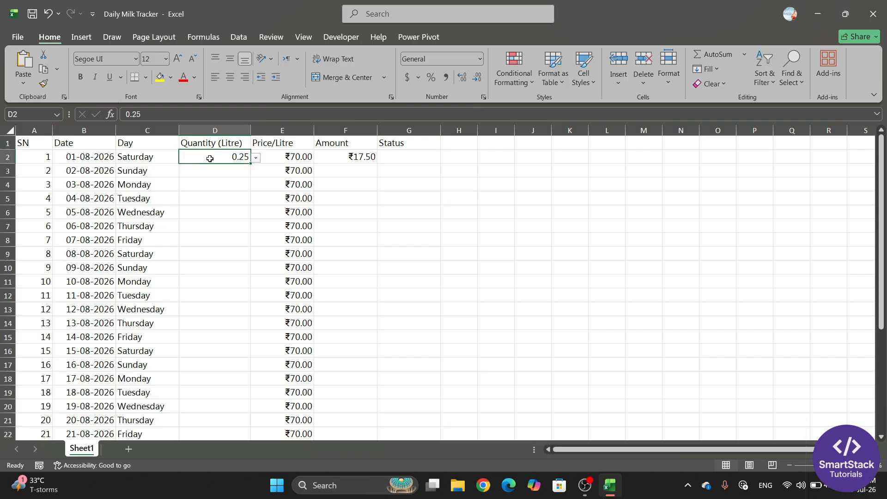
pyautogui.click(256, 160)
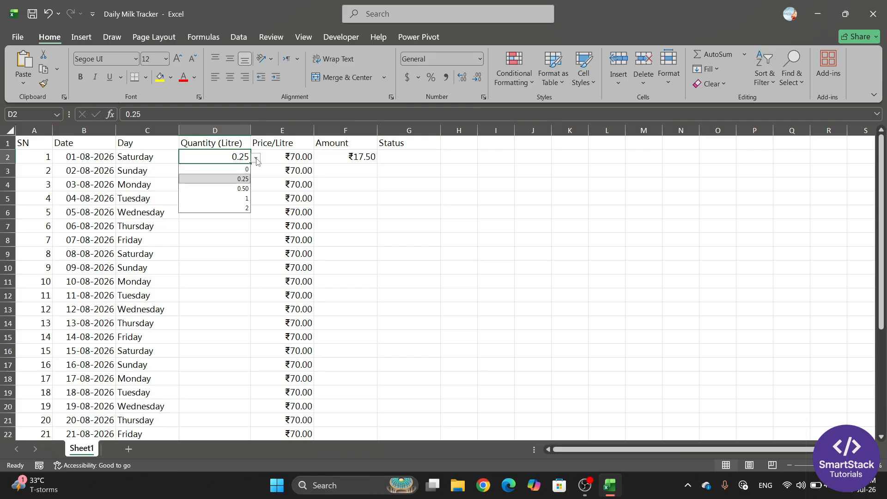
pyautogui.click(233, 169)
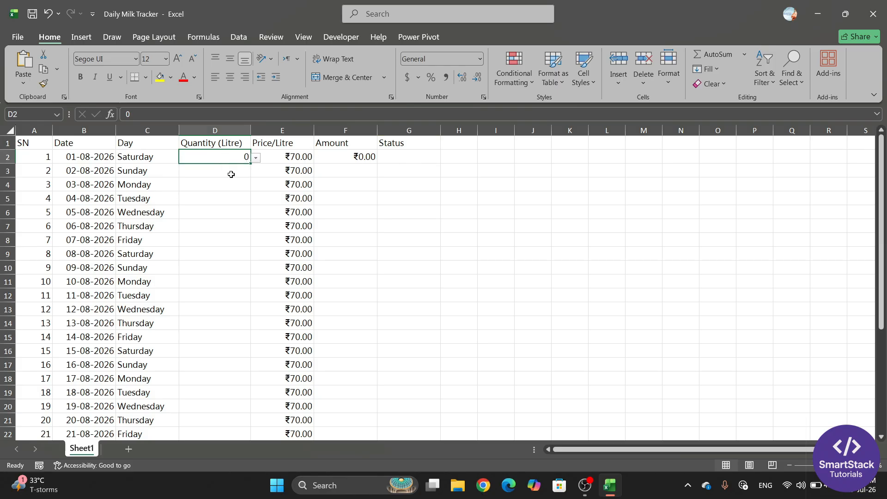
pyautogui.click(415, 153)
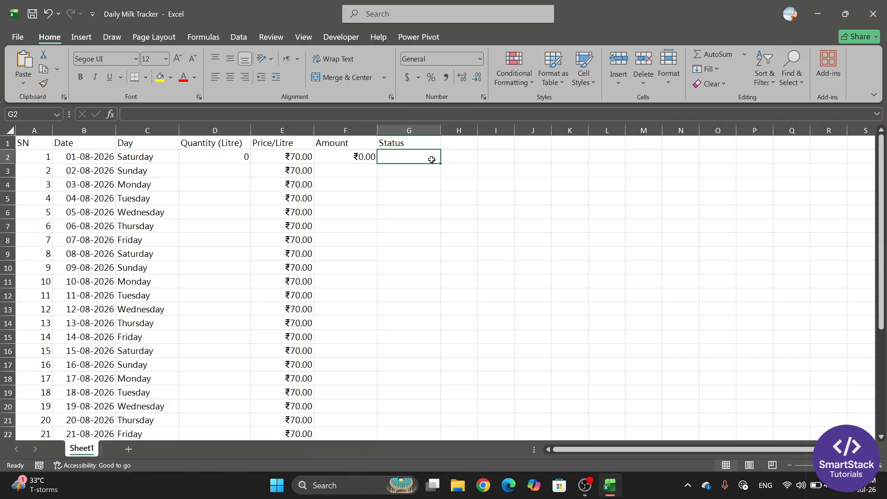
pyautogui.click(224, 166)
pyautogui.click(256, 172)
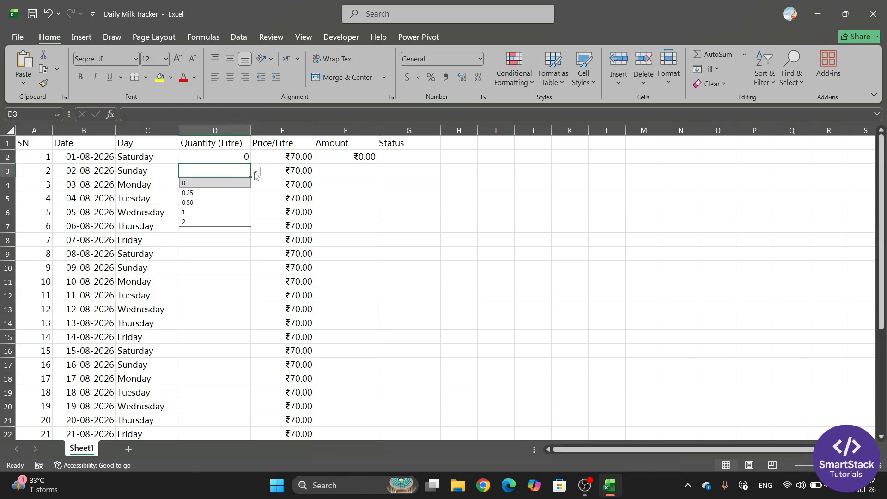
pyautogui.click(206, 192)
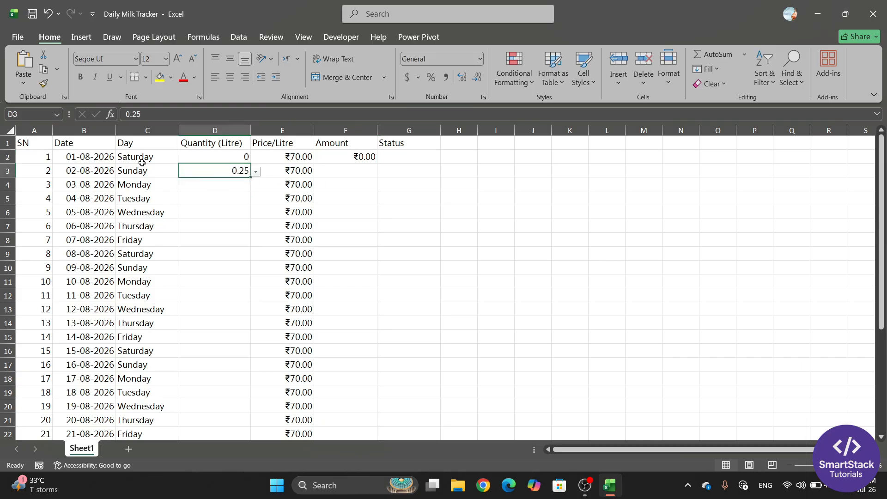
# Step: Enter the formula =IF(D2>0,"Yes","No") in G2 to derive the first day's status from its quantity
pyautogui.click(409, 170)
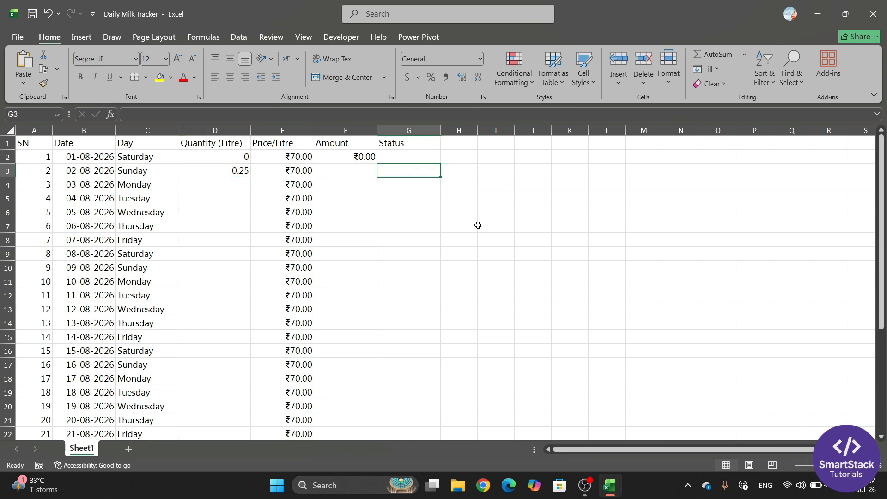
pyautogui.click(401, 160)
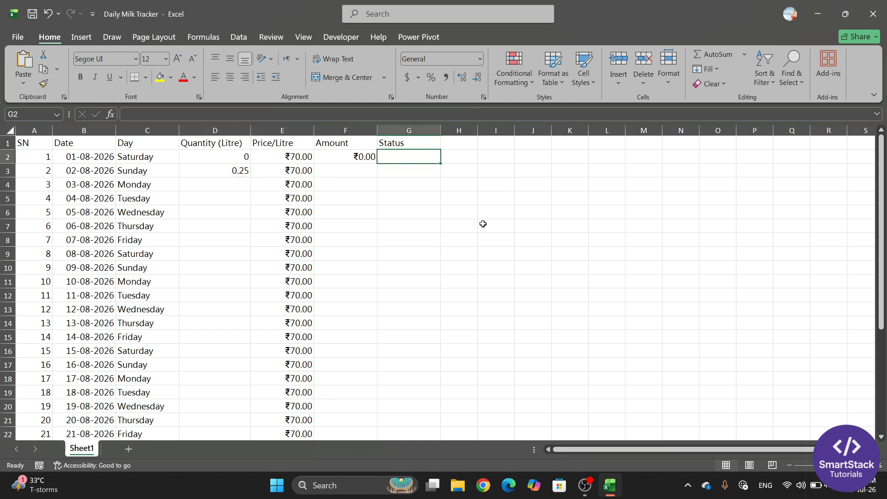
pyautogui.write('=')
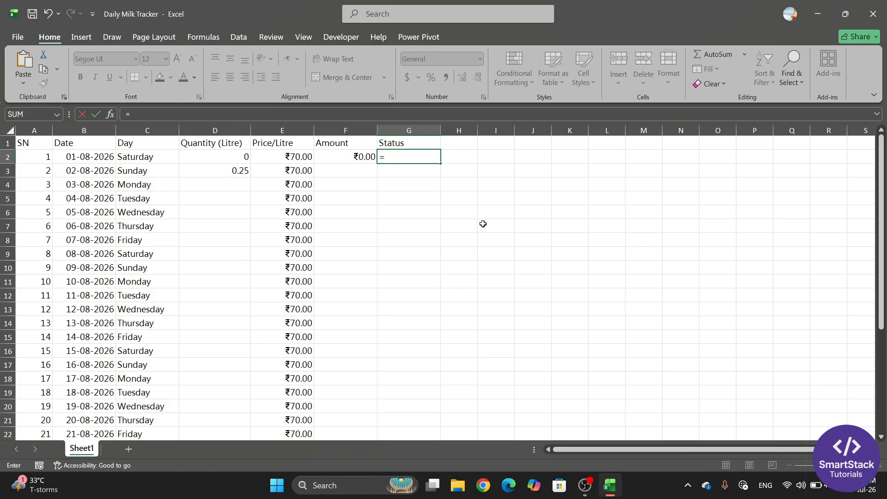
pyautogui.write('if')
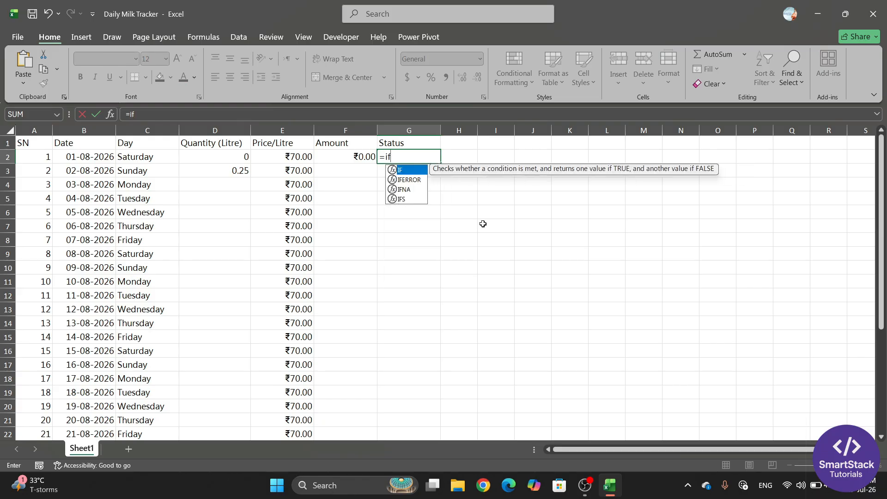
pyautogui.press('Tab')
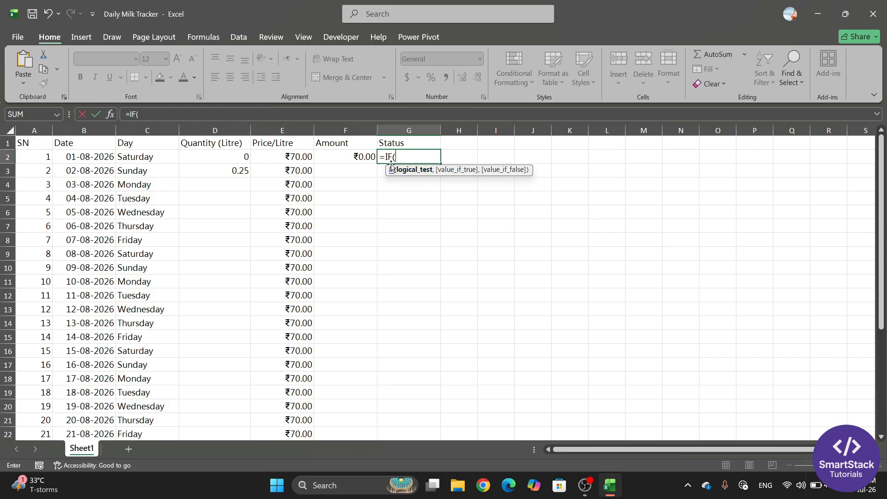
pyautogui.click(231, 156)
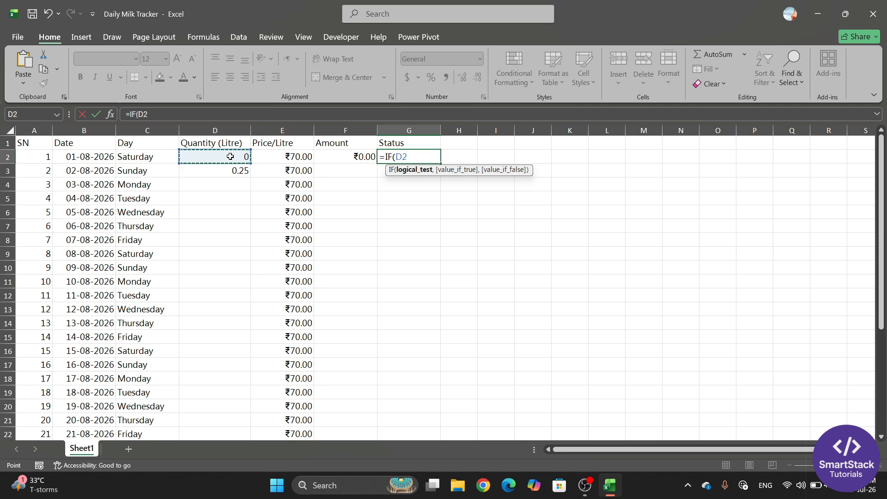
pyautogui.write('>0,')
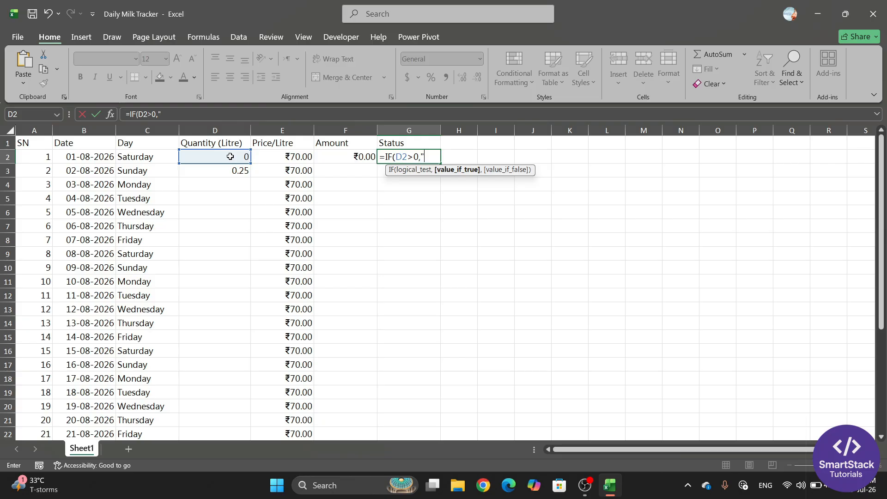
pyautogui.write('"Yes"')
pyautogui.press('BackSpace')
pyautogui.press('BackSpace')
pyautogui.press('BackSpace')
pyautogui.write(',')
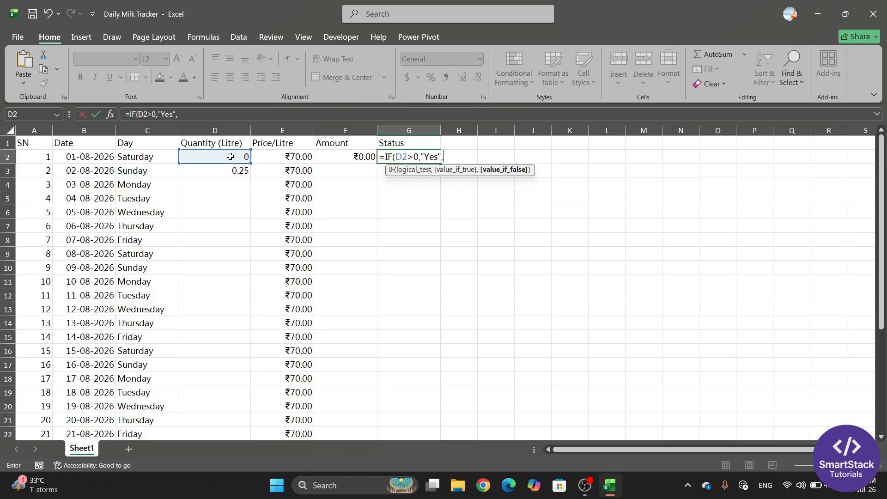
pyautogui.write('"No"')
pyautogui.press('Return')
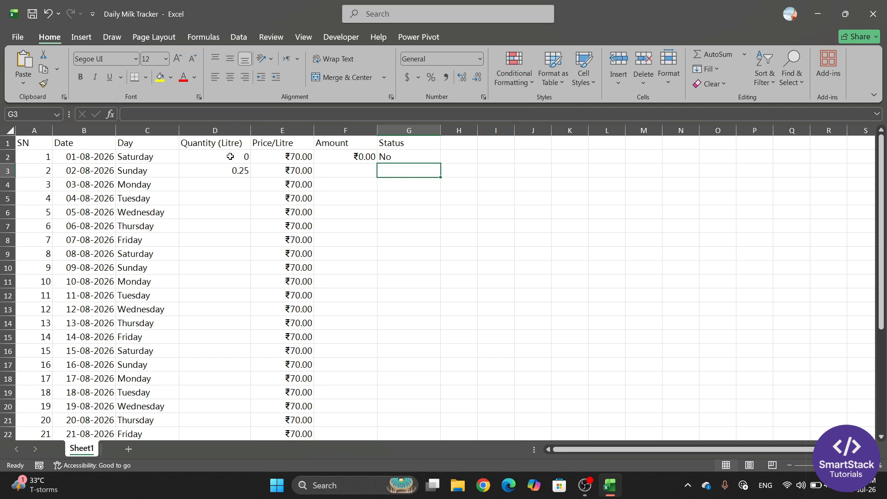
# Step: Choose 0 from the quantity dropdown in D4
pyautogui.click(238, 186)
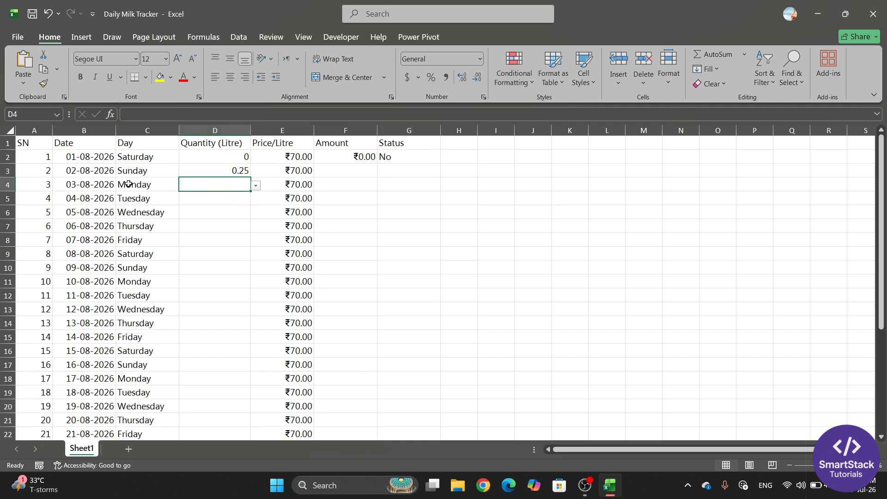
pyautogui.click(256, 186)
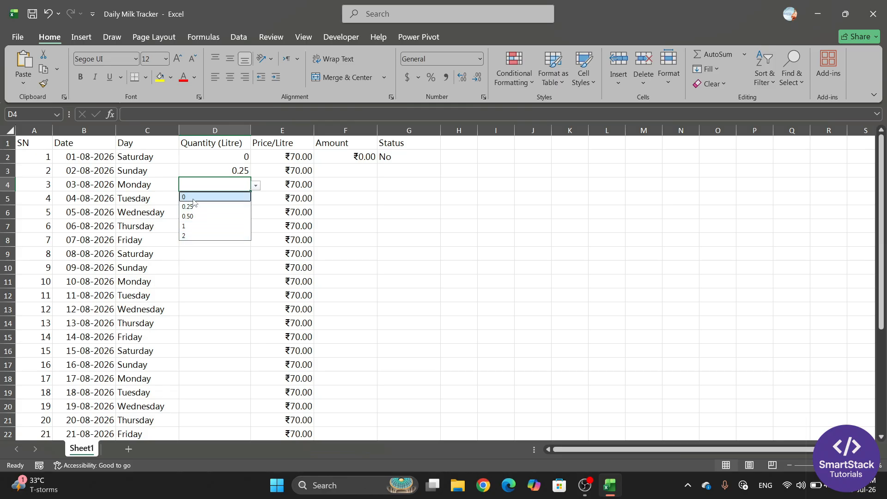
pyautogui.click(193, 198)
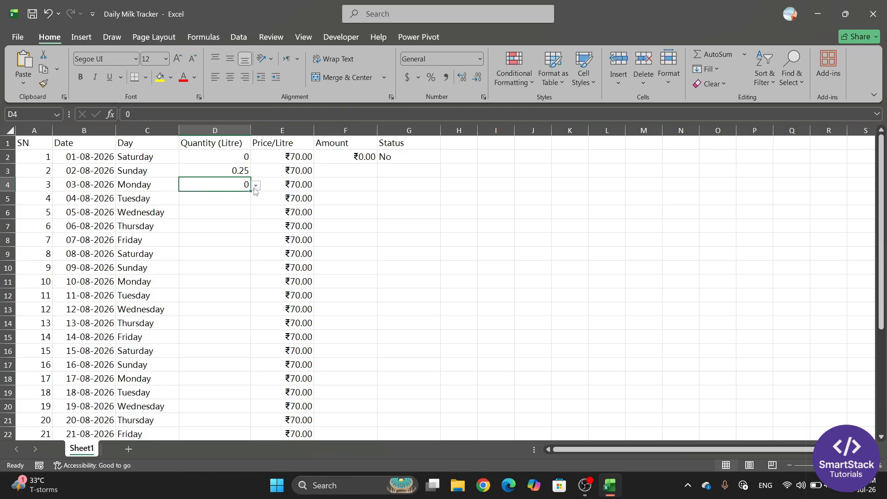
# Step: Fill the status formula from G2 down through G32 for the whole month
pyautogui.click(388, 157)
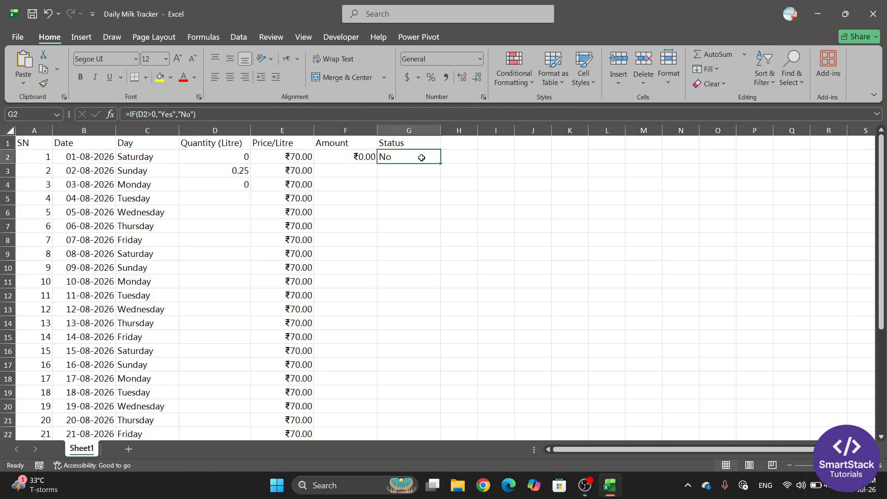
pyautogui.click(418, 175)
pyautogui.click(417, 159)
pyautogui.click(391, 227)
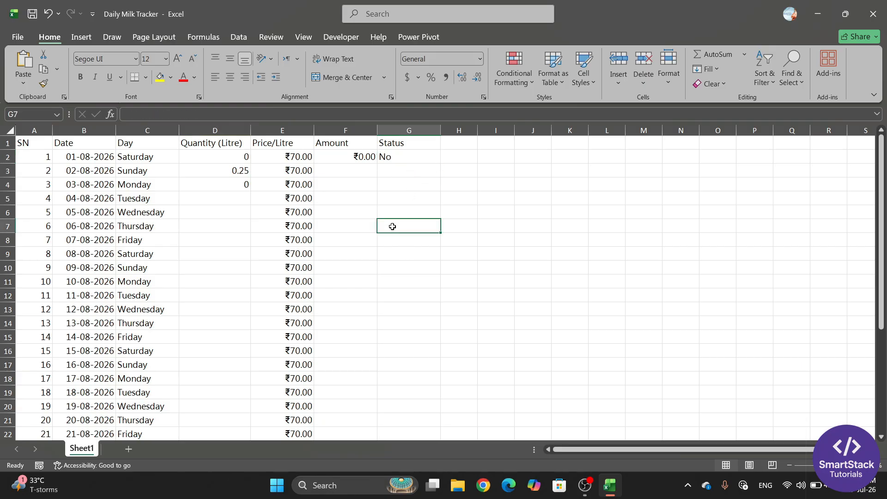
pyautogui.click(398, 161)
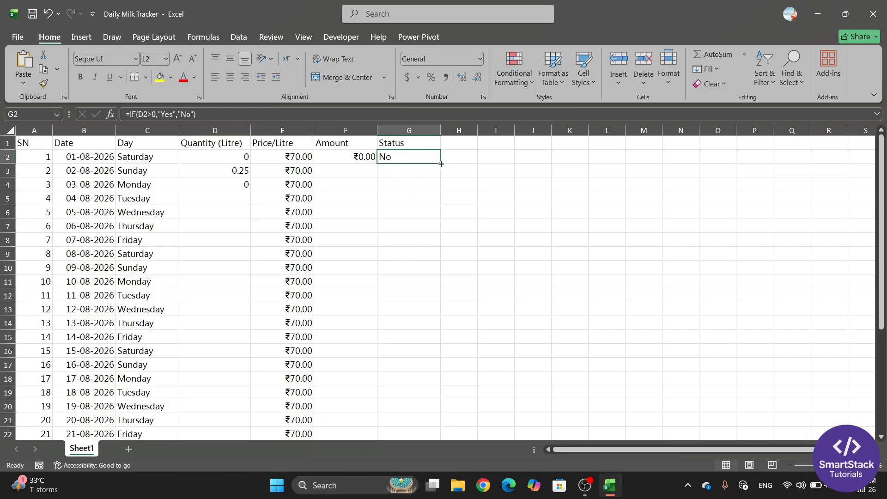
pyautogui.moveTo(441, 164); pyautogui.dragTo(430, 409)
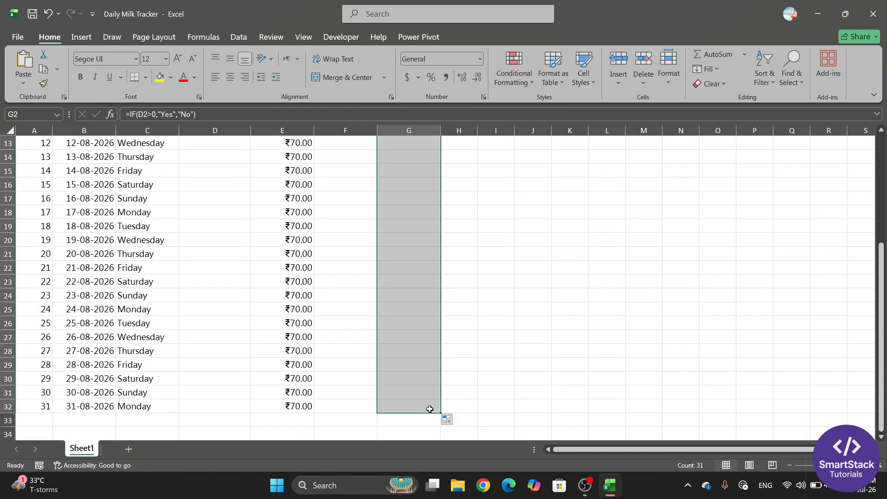
pyautogui.scroll(4, 410, 322)
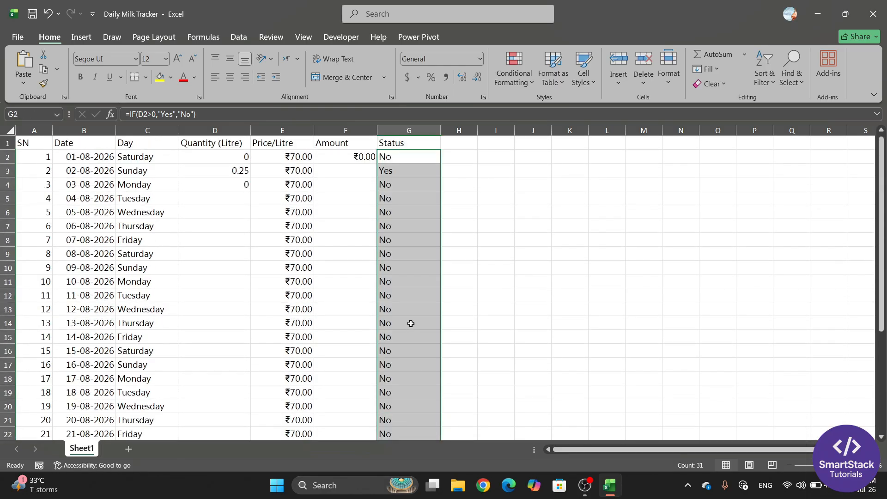
# Step: Choose 0.25 from the quantity dropdown in D5 and 0.50 from the one in D6
pyautogui.click(233, 199)
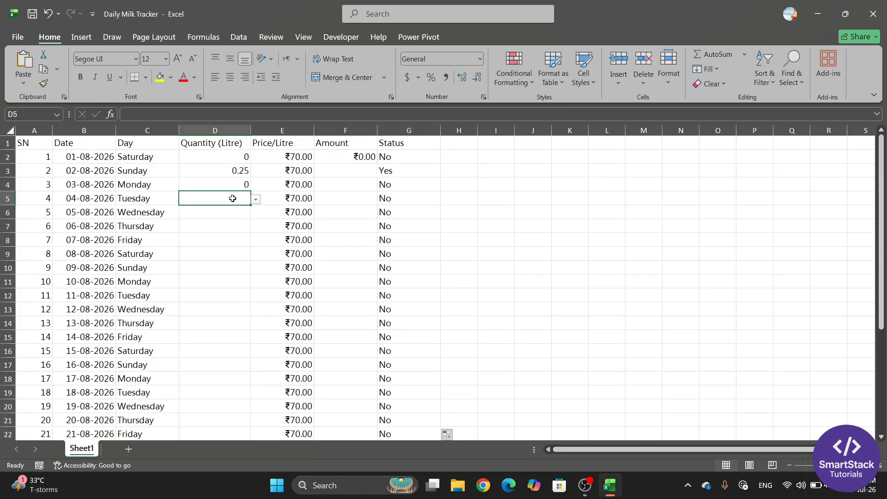
pyautogui.click(255, 199)
pyautogui.click(204, 221)
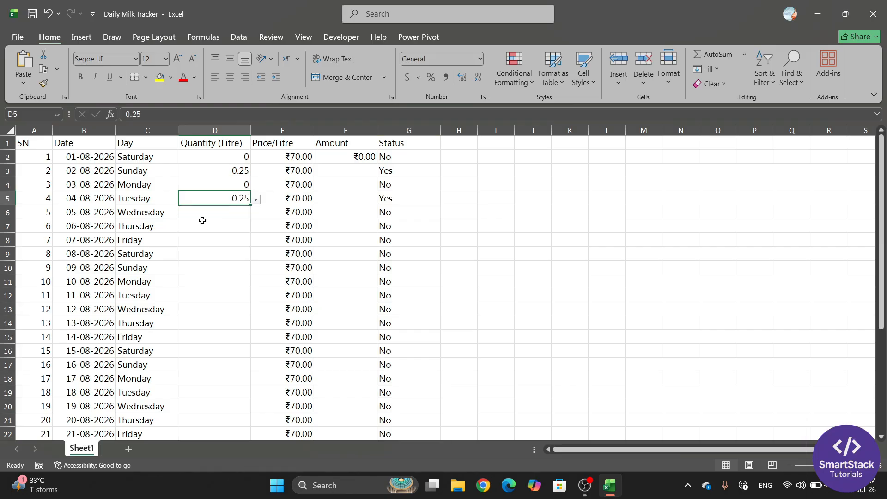
pyautogui.click(236, 216)
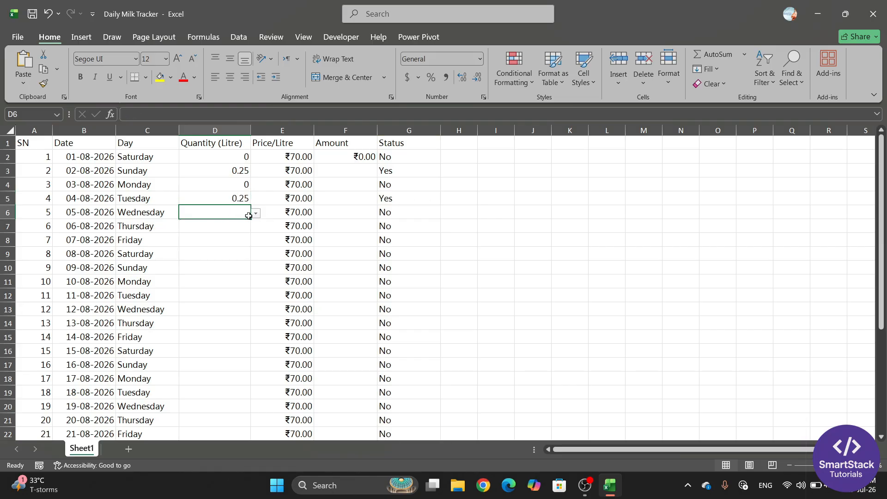
pyautogui.click(255, 213)
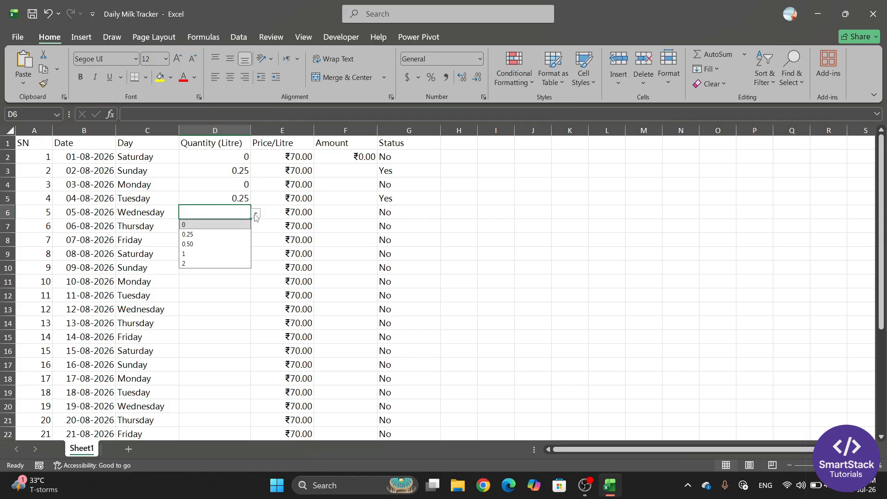
pyautogui.click(194, 245)
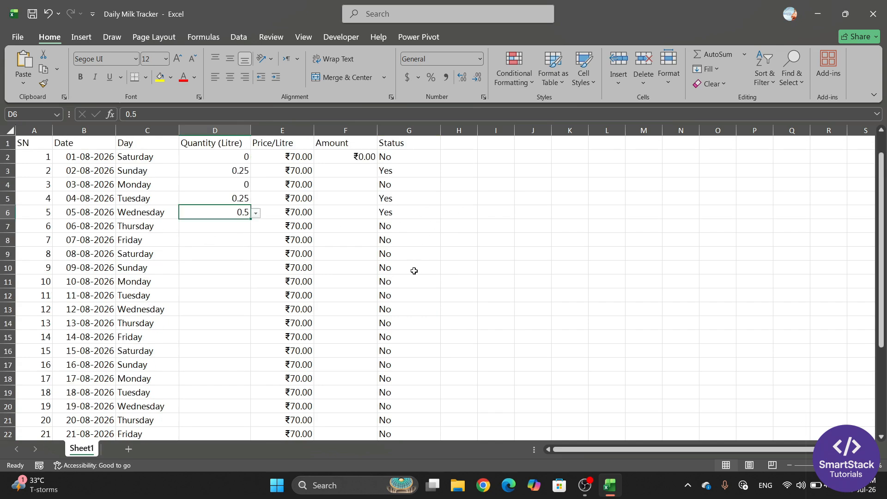
# Step: Add the heading Remarks in H1 and widen column H slightly
pyautogui.click(457, 144)
pyautogui.moveTo(478, 130); pyautogui.dragTo(503, 130)
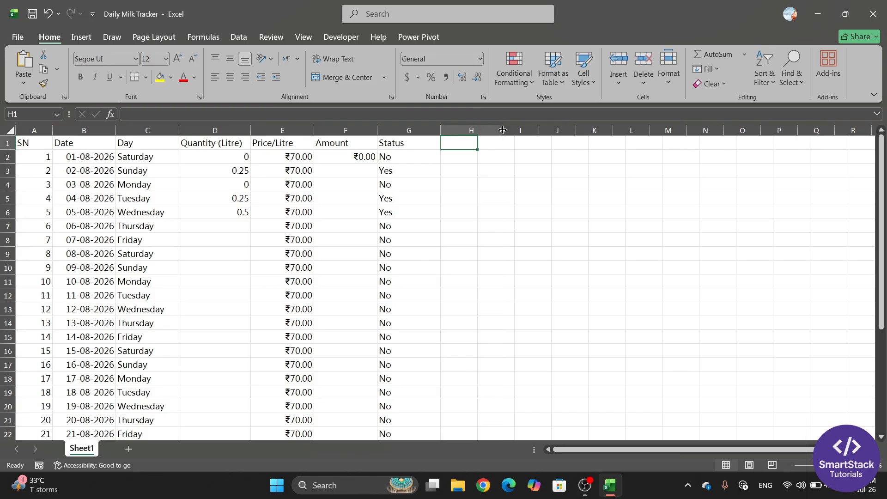
pyautogui.write('R')
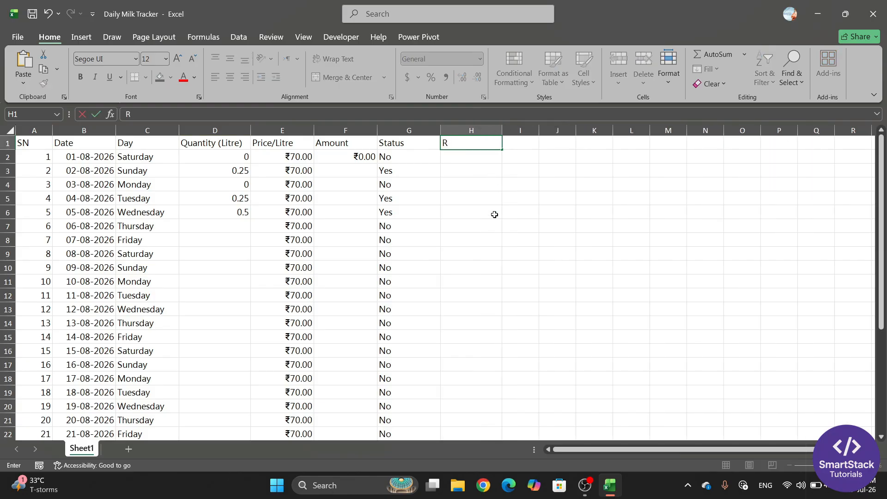
pyautogui.write('emarks')
pyautogui.press('Return')
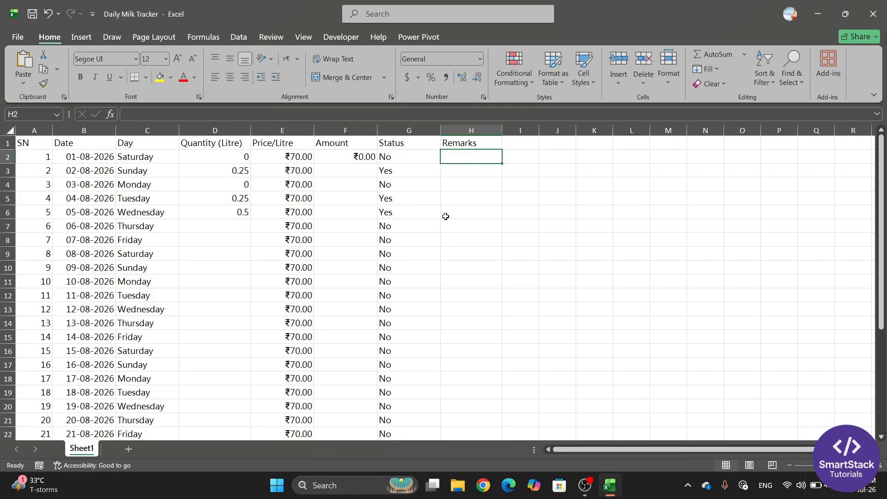
# Step: Examine the status formula in G2, the empty Remarks column and the full month of records
pyautogui.click(398, 156)
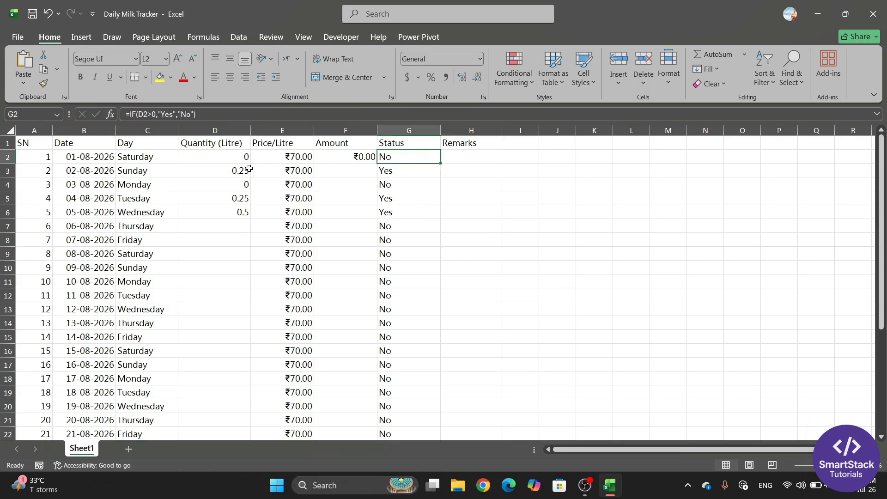
pyautogui.click(467, 160)
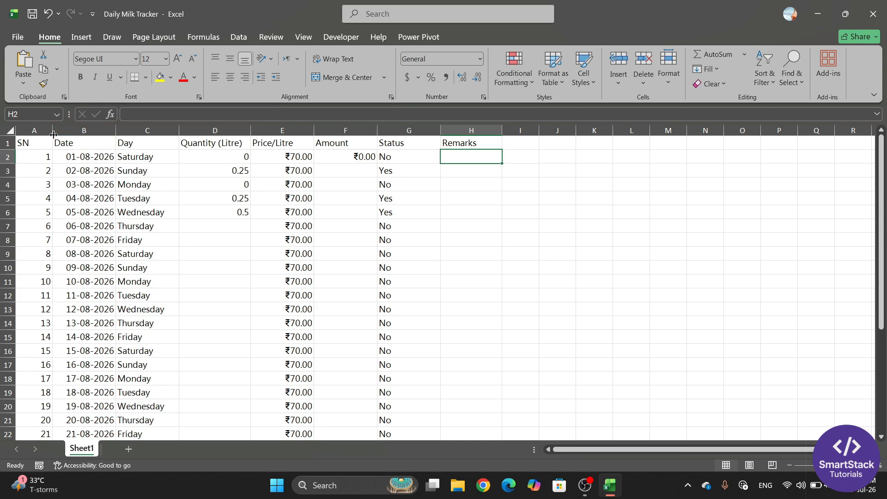
pyautogui.scroll(-4, 293, 323)
pyautogui.scroll(4, 294, 323)
pyautogui.scroll(-1, 480, 328)
pyautogui.scroll(1, 359, 333)
pyautogui.scroll(-4, 351, 359)
pyautogui.scroll(4, 355, 357)
# Step: Convert the whole data range A1:H32 into a table with headers
pyautogui.click(147, 256)
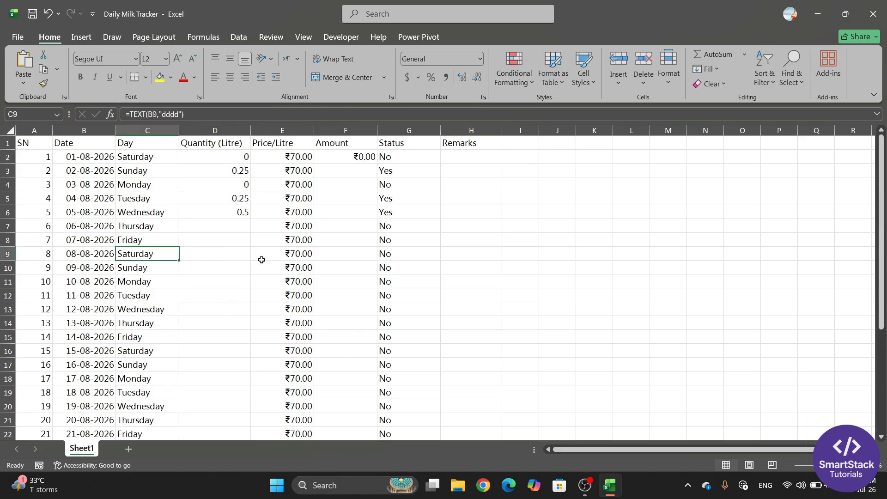
pyautogui.hotkey('ctrl', 'a')
pyautogui.scroll(-4, 319, 201)
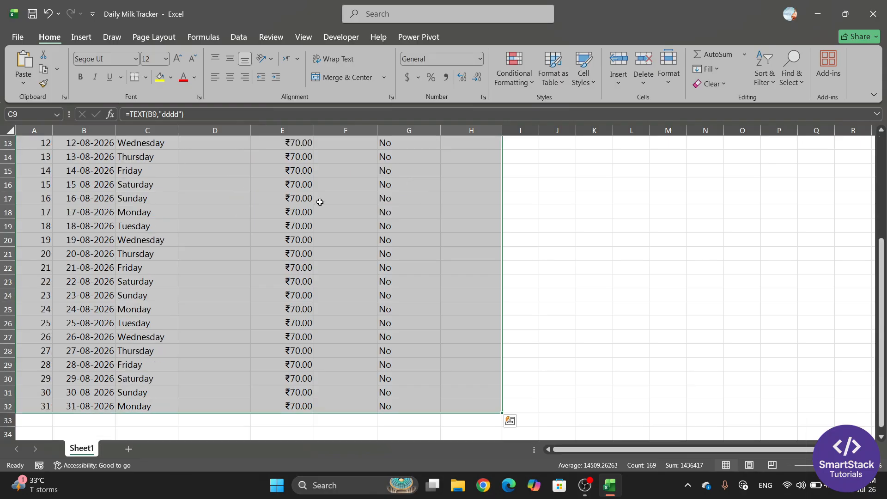
pyautogui.scroll(4, 333, 215)
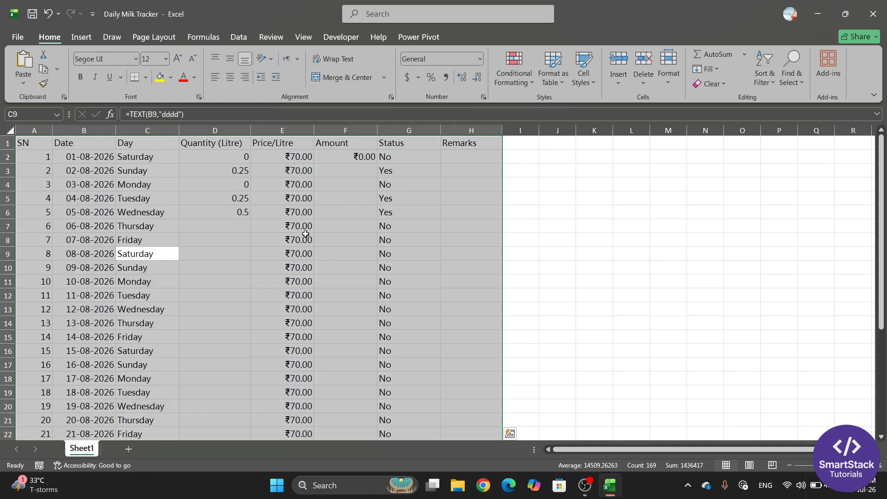
pyautogui.hotkey('ctrl', 't')
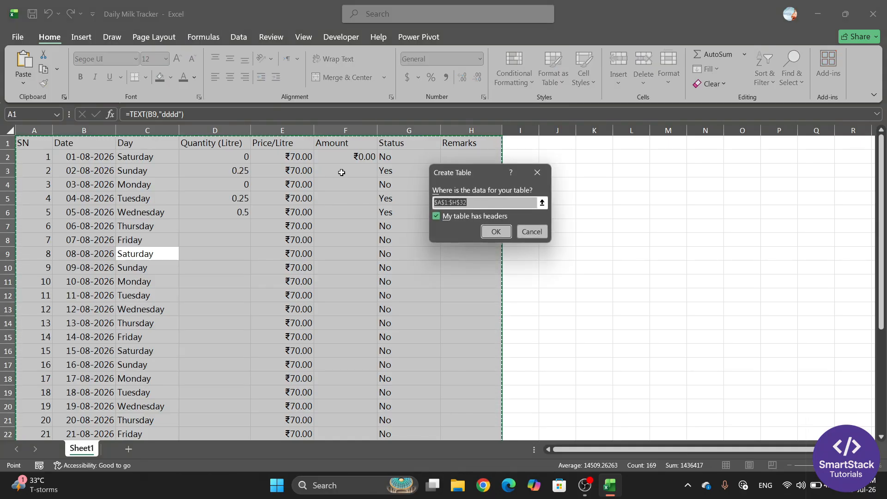
pyautogui.moveTo(473, 171); pyautogui.dragTo(377, 69)
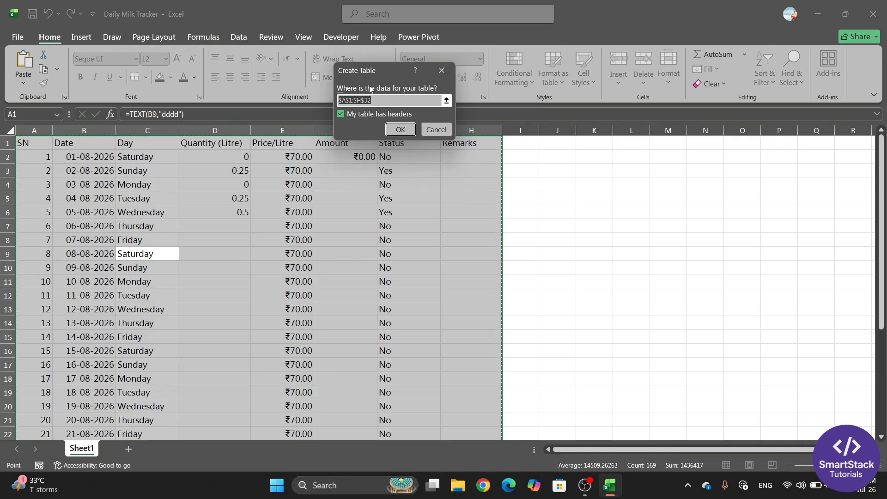
pyautogui.moveTo(379, 68); pyautogui.dragTo(444, 134)
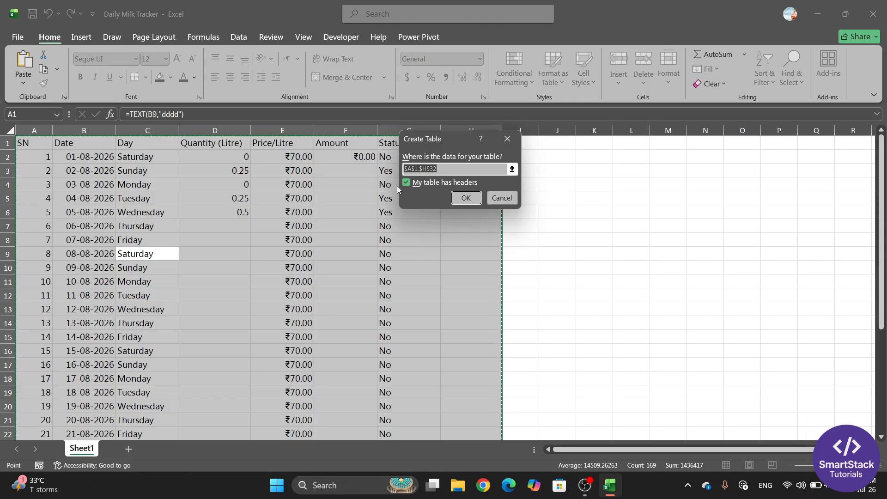
pyautogui.click(478, 198)
pyautogui.scroll(-2, 183, 225)
pyautogui.scroll(2, 182, 225)
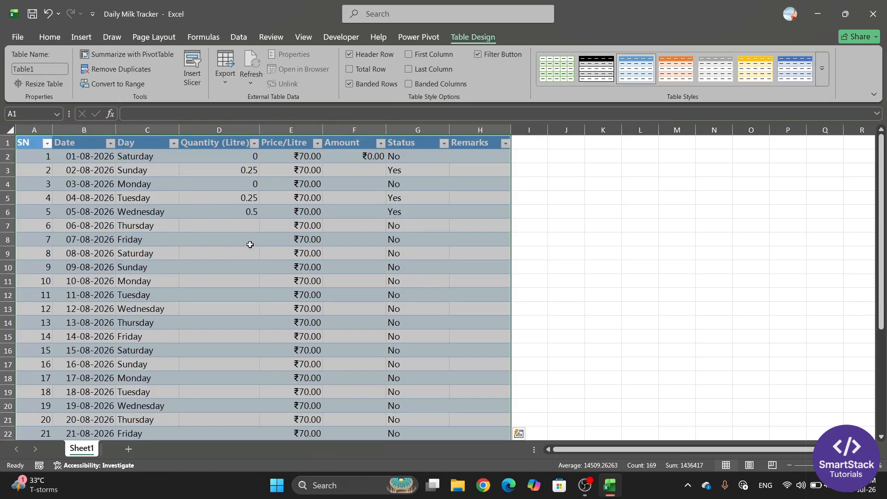
pyautogui.click(222, 241)
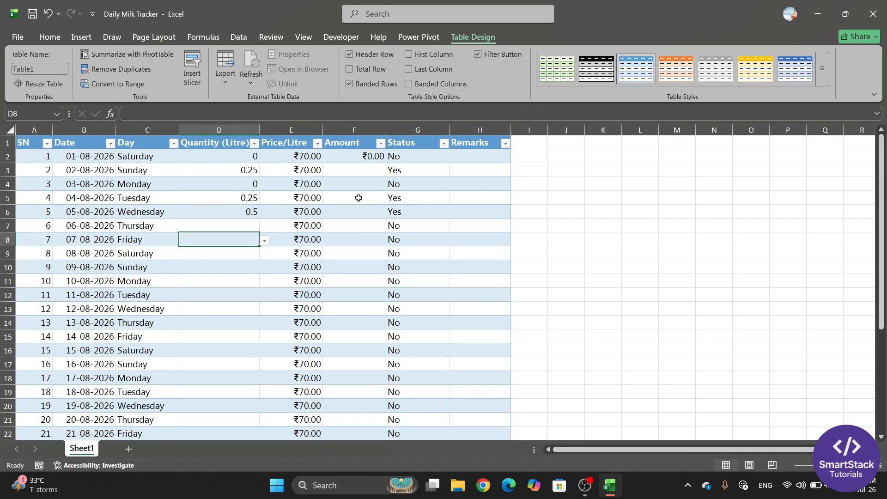
pyautogui.click(599, 256)
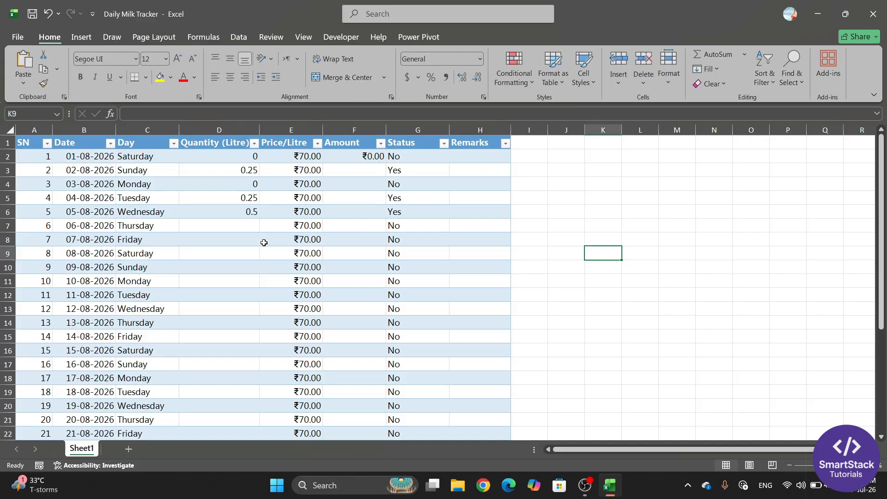
pyautogui.click(219, 240)
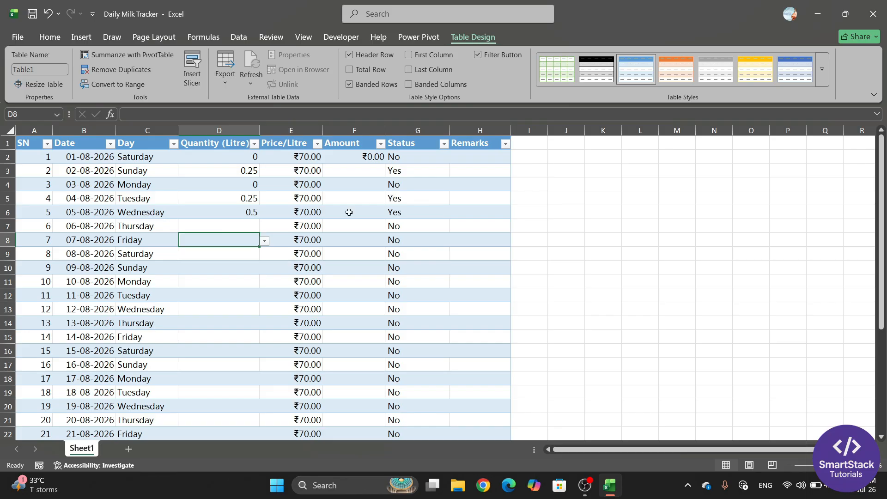
pyautogui.click(592, 180)
pyautogui.click(342, 215)
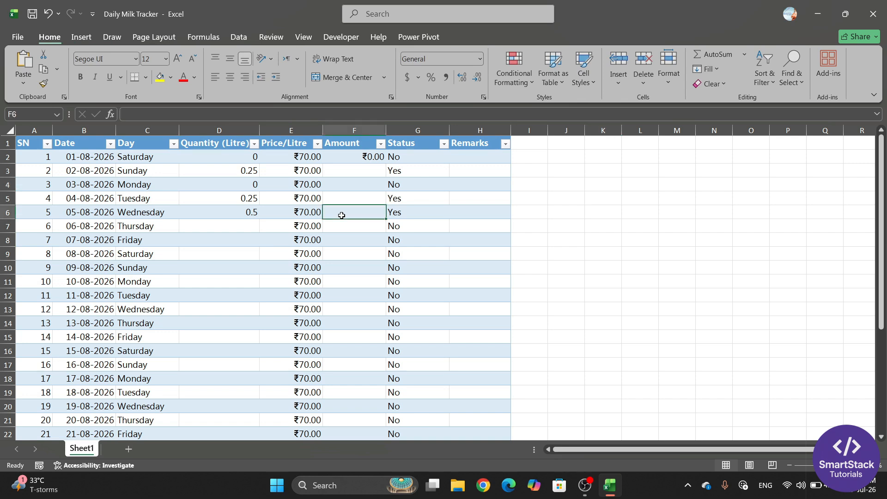
pyautogui.click(473, 37)
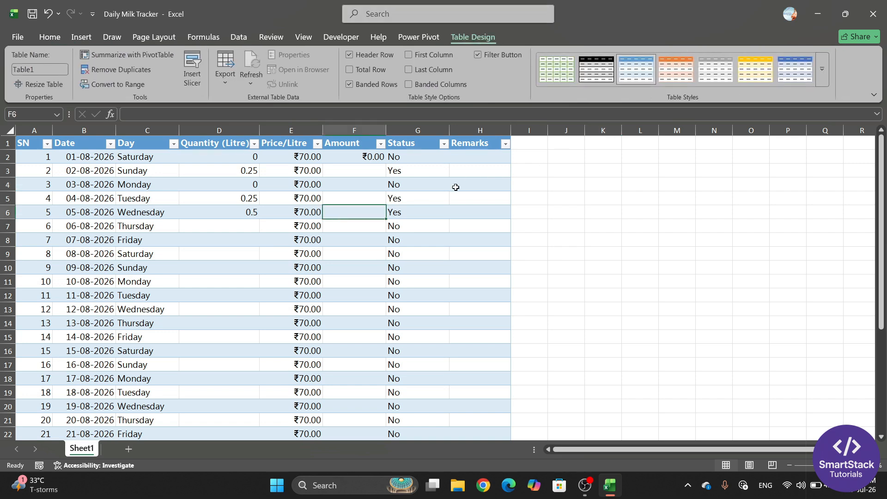
pyautogui.click(589, 214)
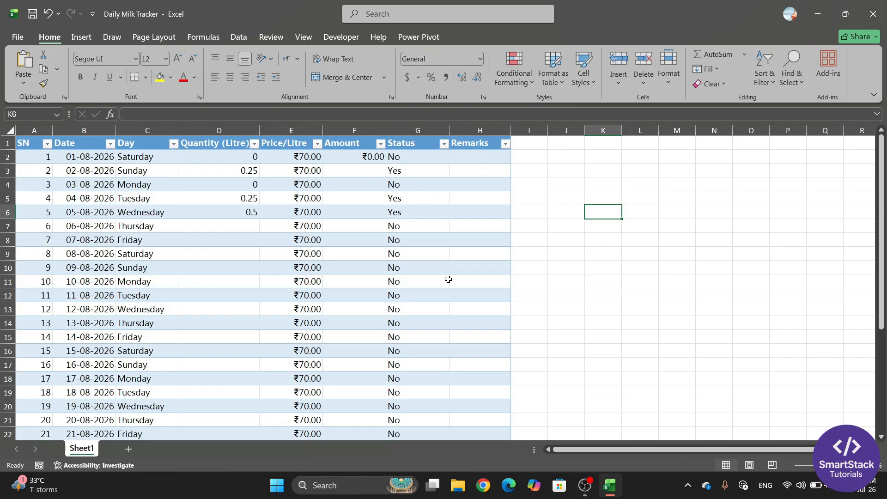
# Step: Apply the blue Medium table style with solid light and darker blue banded rows to the table
pyautogui.click(204, 240)
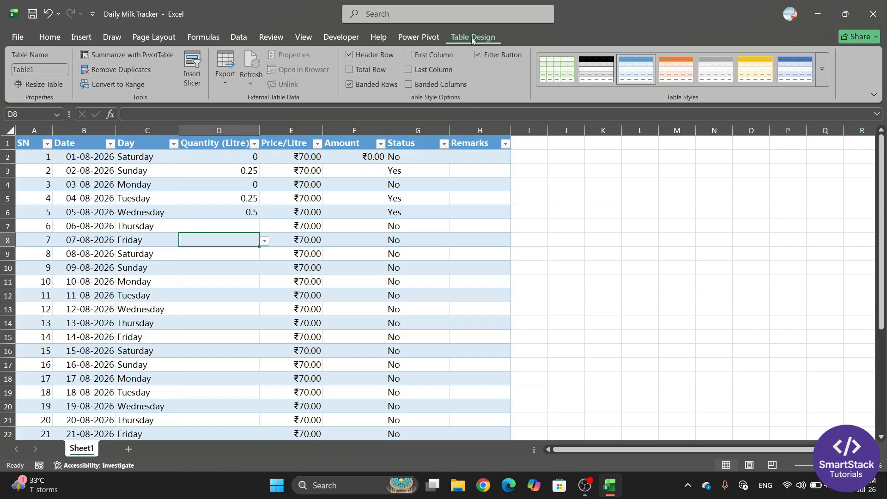
pyautogui.click(823, 70)
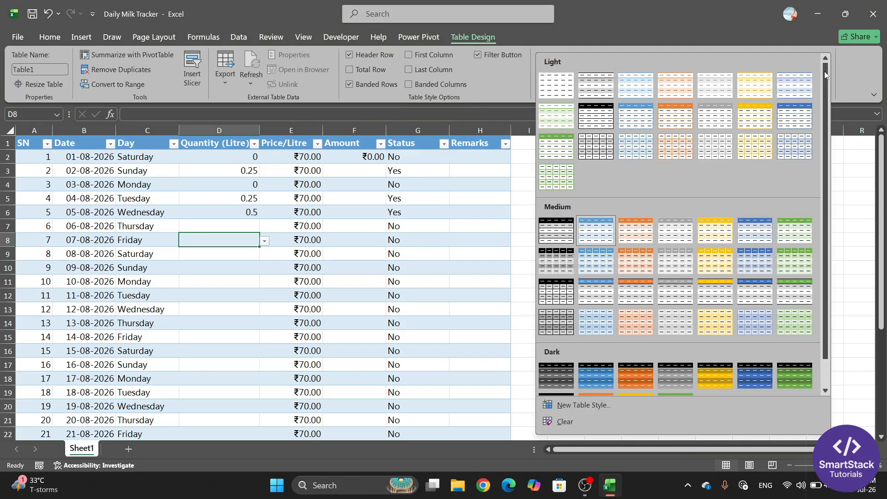
pyautogui.scroll(-1, 731, 162)
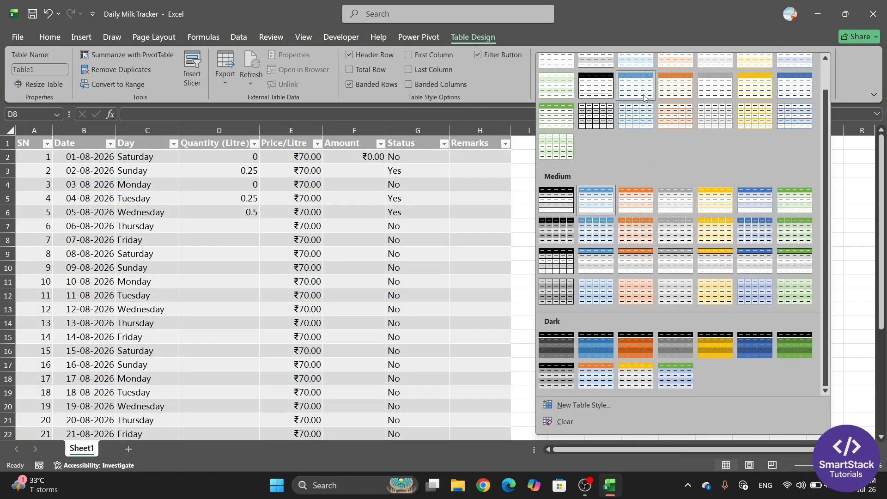
pyautogui.scroll(1, 724, 159)
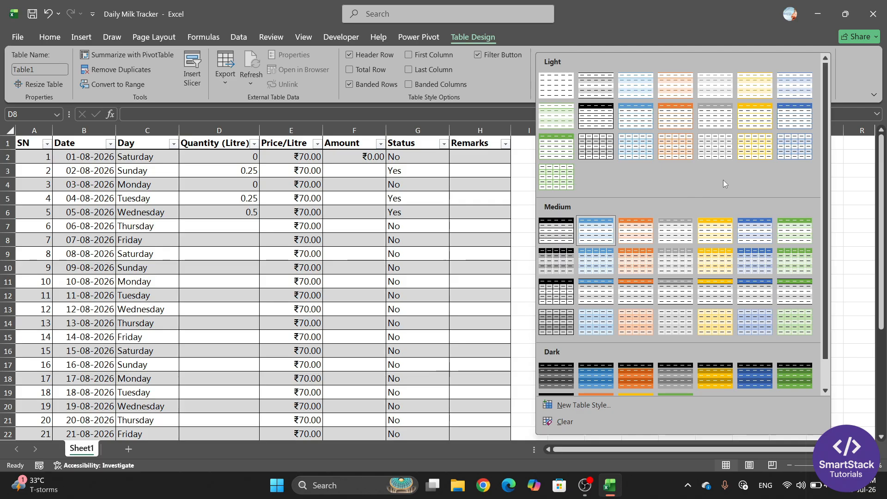
pyautogui.click(762, 264)
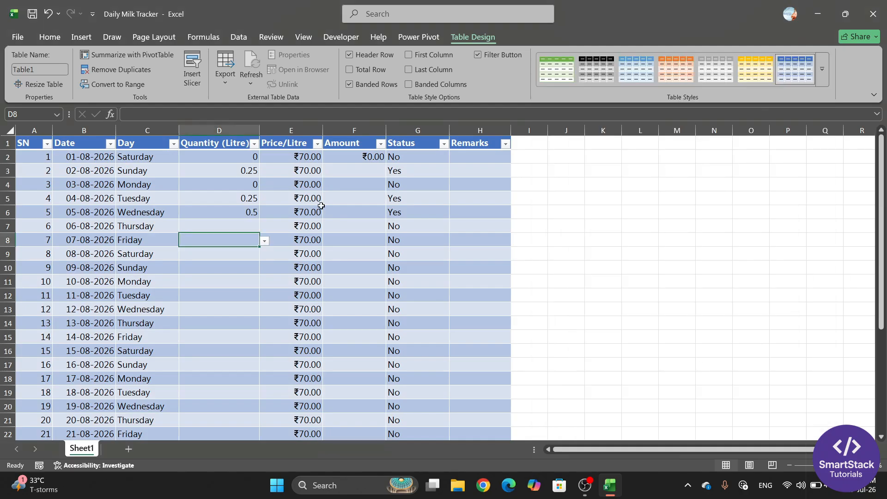
pyautogui.scroll(-3, 346, 296)
pyautogui.scroll(3, 346, 296)
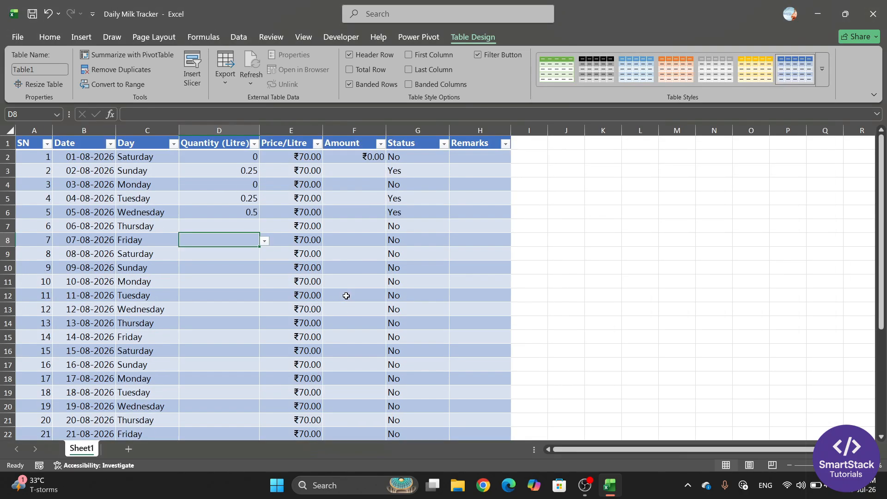
pyautogui.click(359, 171)
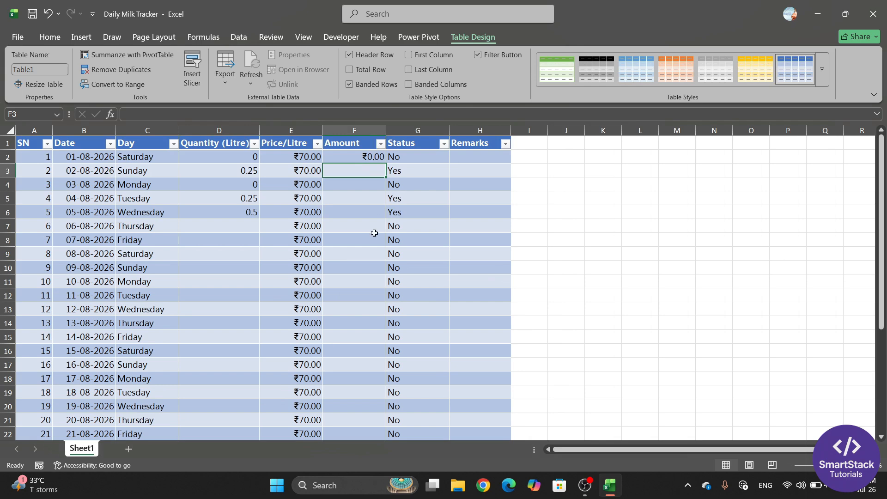
pyautogui.scroll(-2, 351, 315)
pyautogui.scroll(-3, 403, 331)
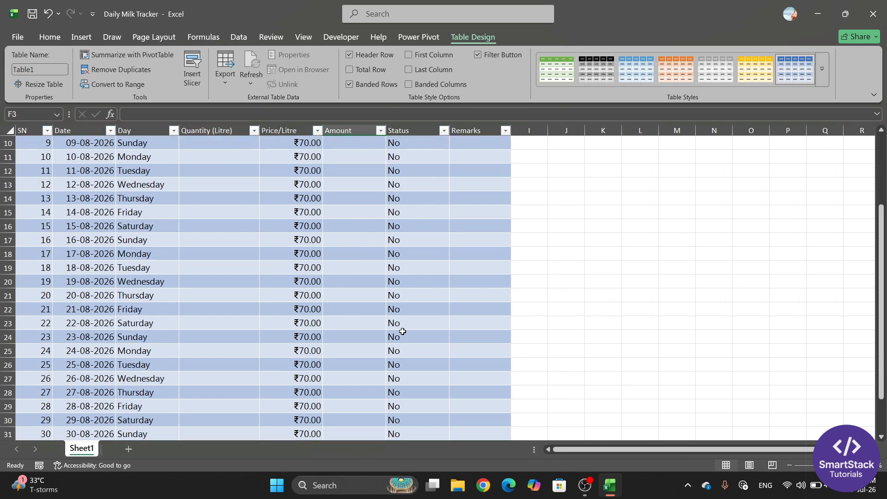
pyautogui.scroll(3, 403, 331)
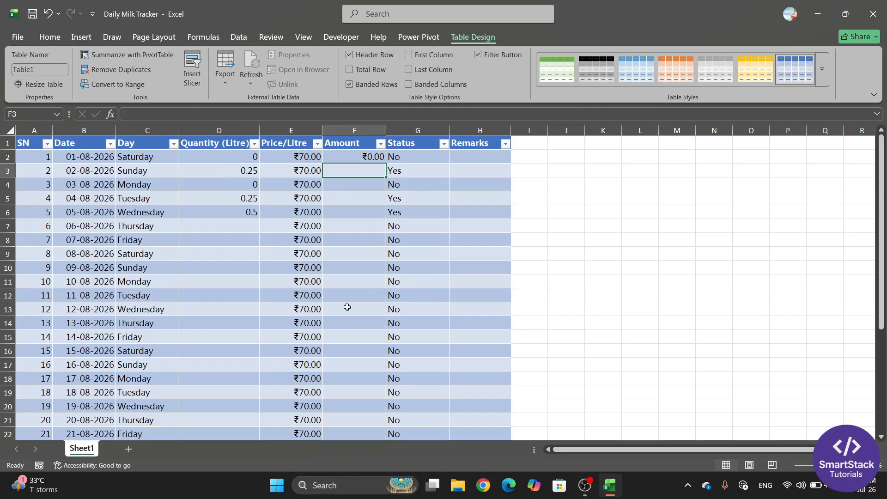
# Step: Insert a blank row above the table headers and merge and center A1:H1
pyautogui.click(5, 144)
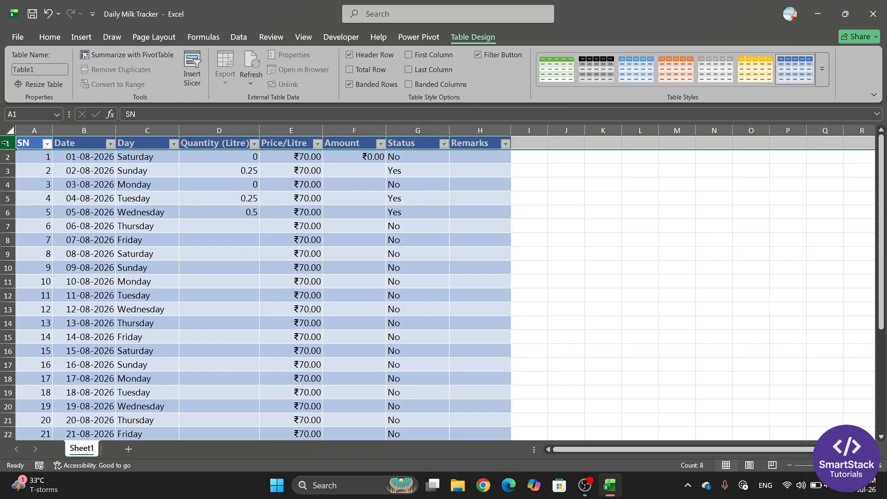
pyautogui.hotkey('ctrl', 'shift', '+')
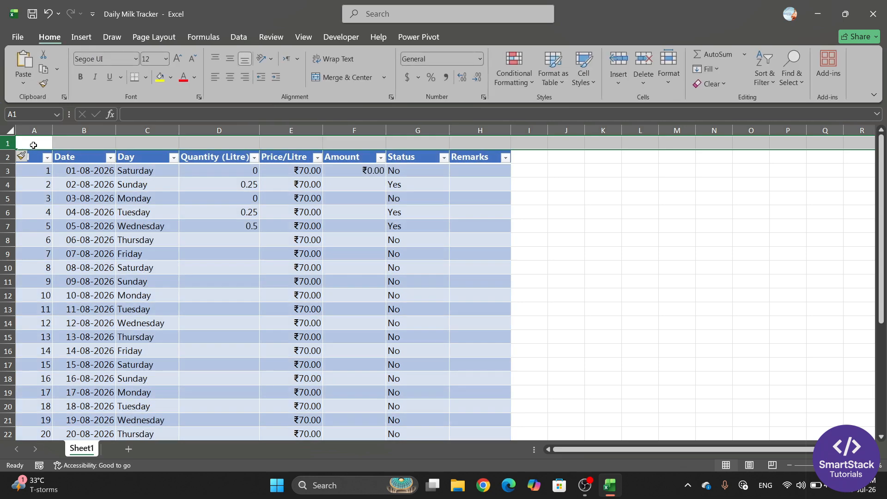
pyautogui.moveTo(33, 145); pyautogui.dragTo(485, 145)
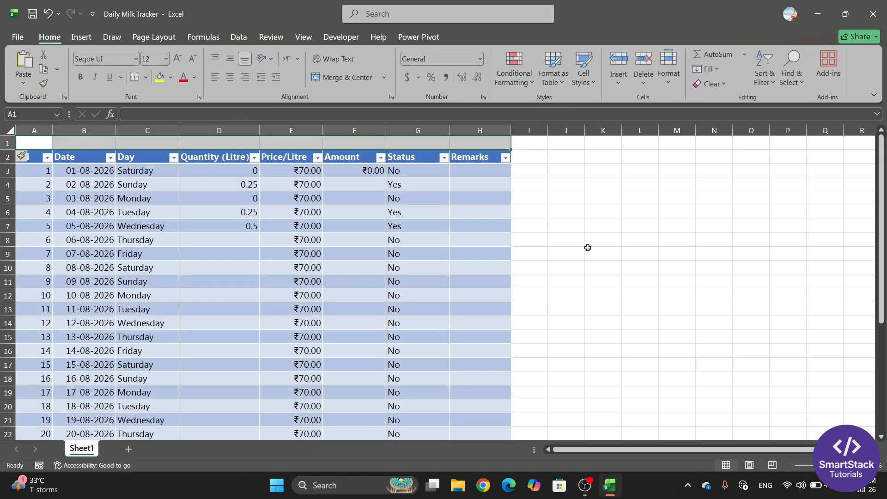
pyautogui.click(588, 248)
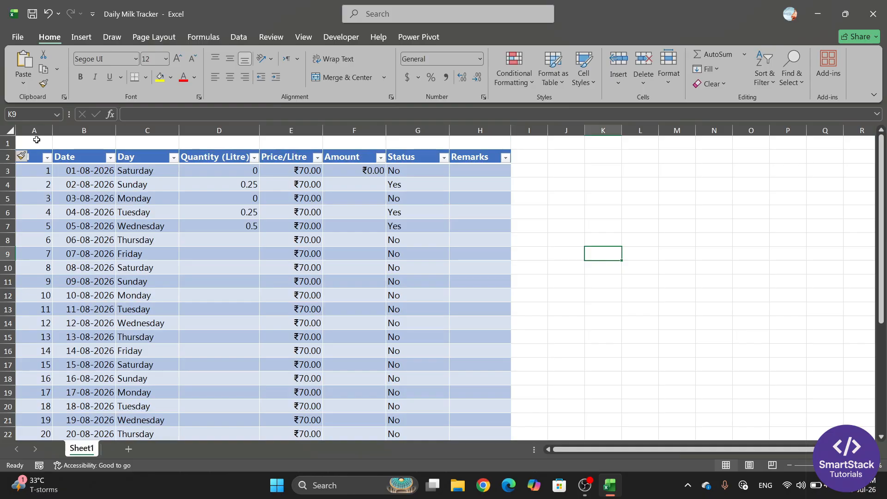
pyautogui.moveTo(37, 140); pyautogui.dragTo(481, 147)
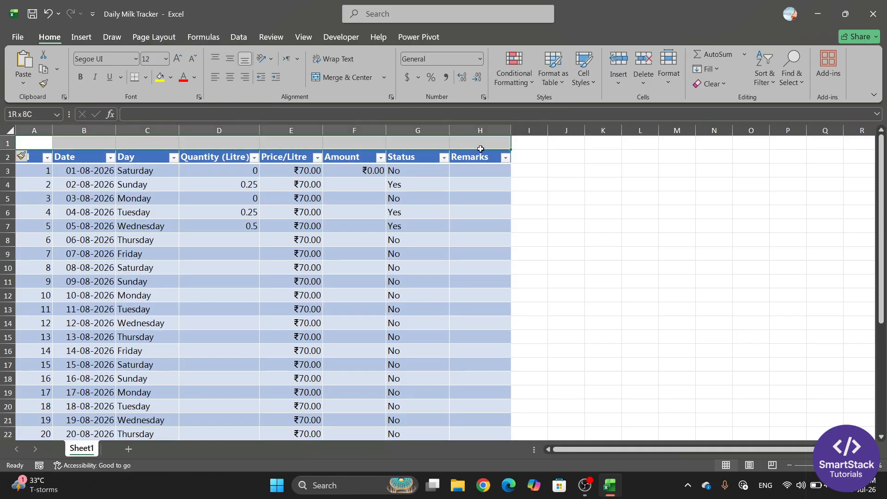
pyautogui.click(353, 75)
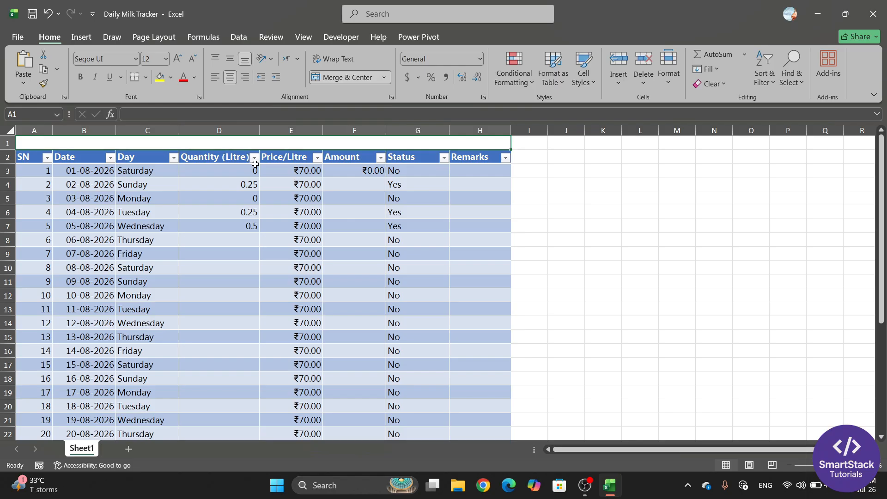
# Step: Enter the title Daily Milk Tracker in the merged cell above the table
pyautogui.write('Dail')
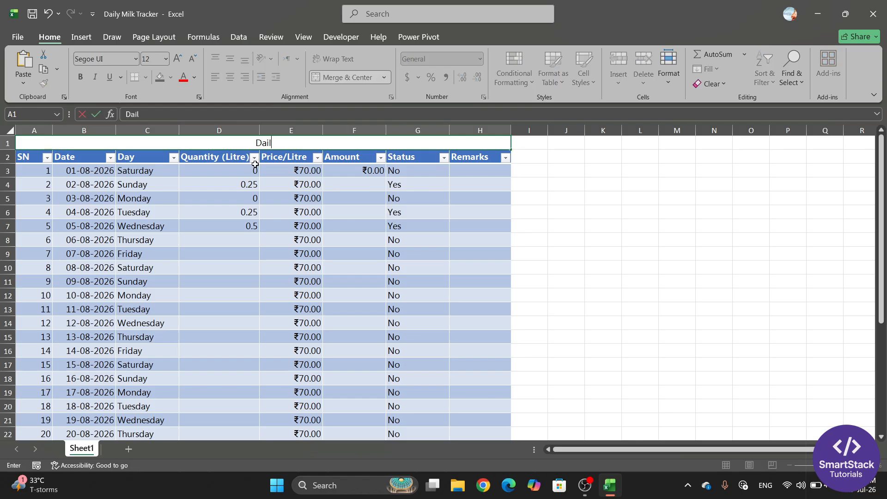
pyautogui.write('y Milk Tracker')
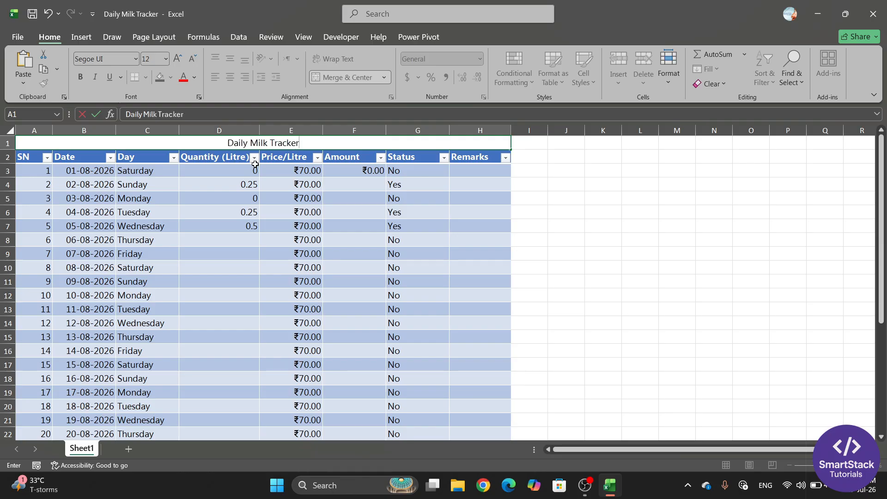
pyautogui.click(528, 214)
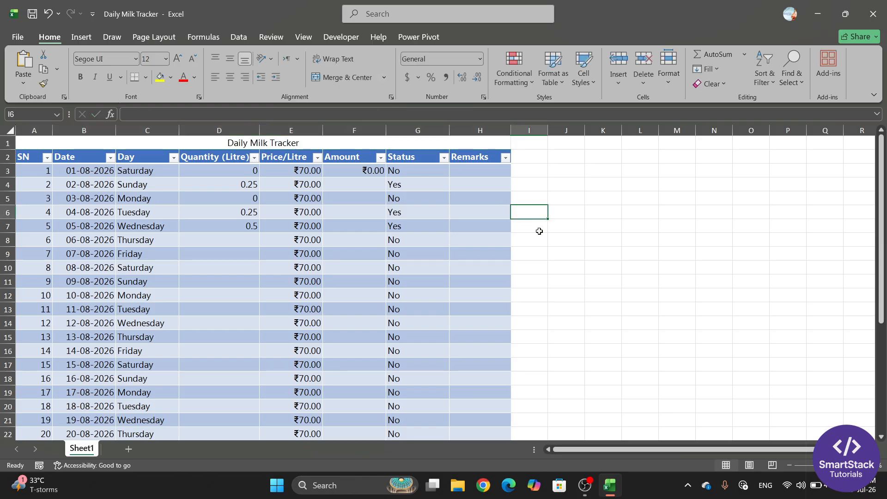
# Step: Make the Daily Milk Tracker title bold and increase its font size to 22
pyautogui.click(293, 146)
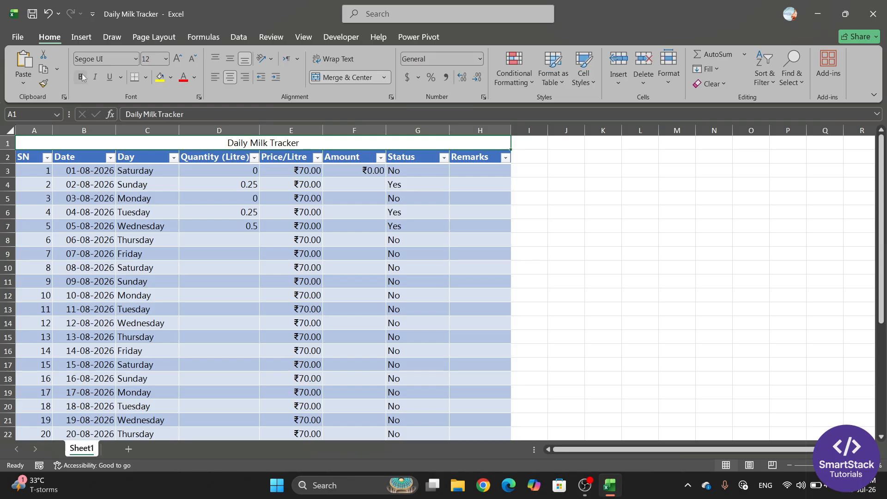
pyautogui.hotkey('ctrl', 'b')
pyautogui.click(177, 58)
pyautogui.click(177, 59)
pyautogui.click(178, 59)
pyautogui.click(177, 59)
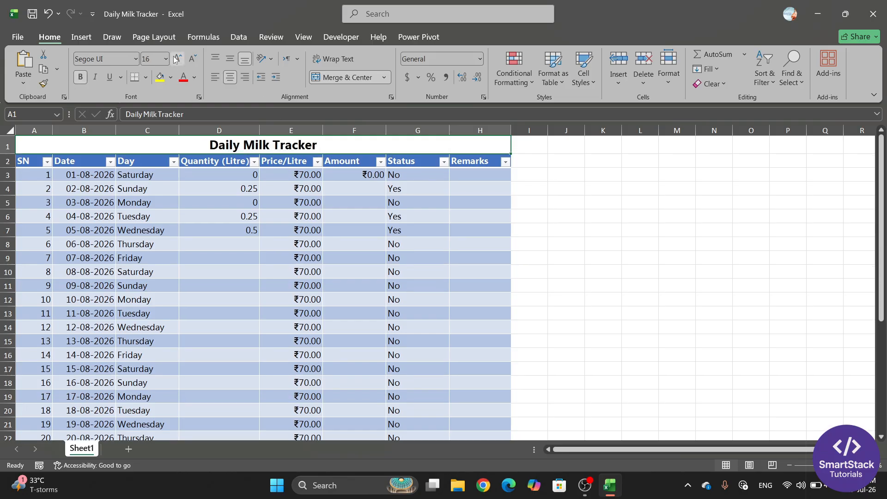
pyautogui.click(177, 59)
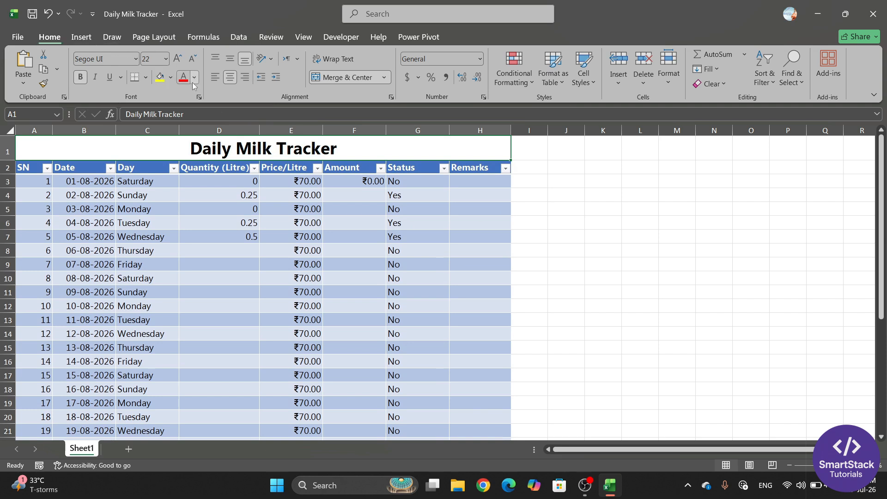
# Step: Fill the title cell with the darkest shade of the light-blue theme color and set its text to white
pyautogui.click(171, 78)
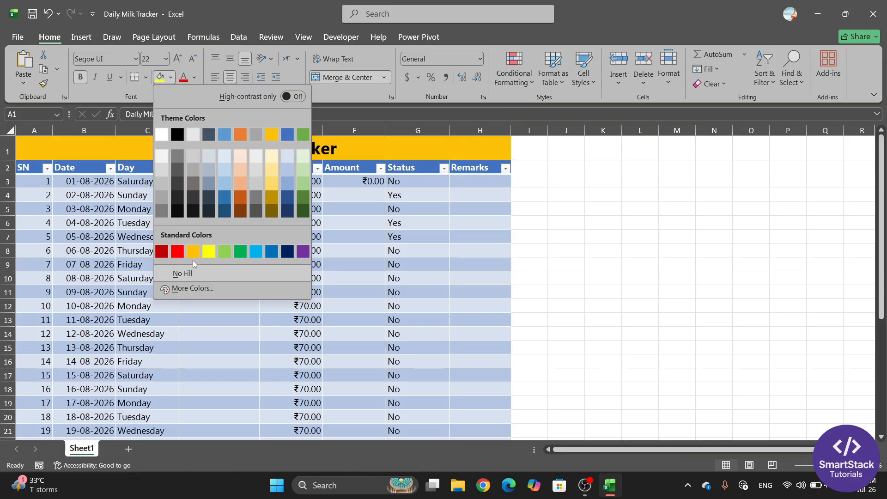
pyautogui.click(225, 211)
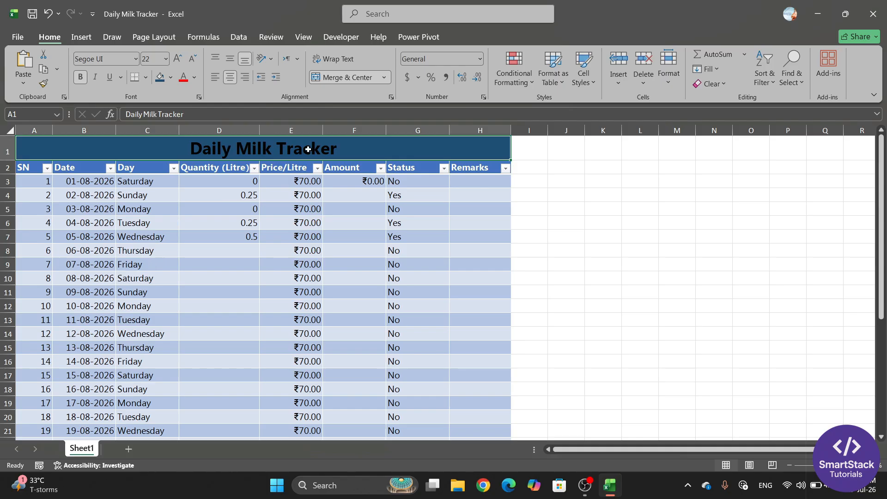
pyautogui.click(194, 78)
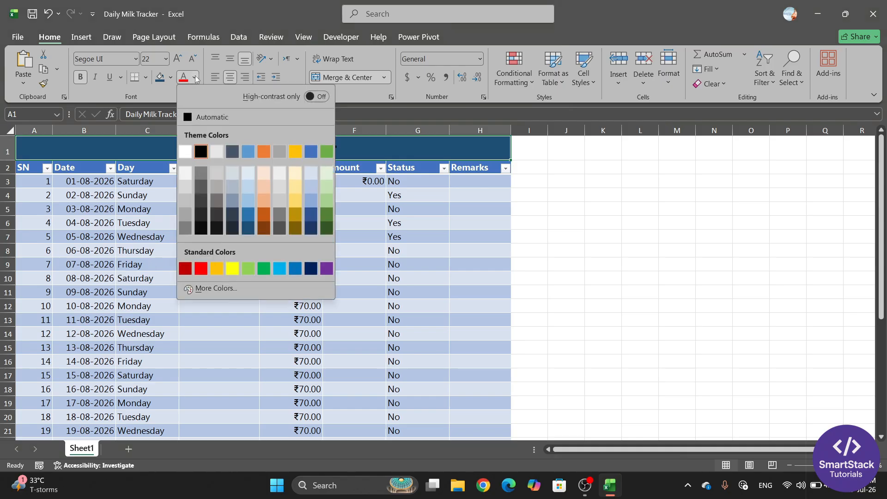
pyautogui.click(184, 153)
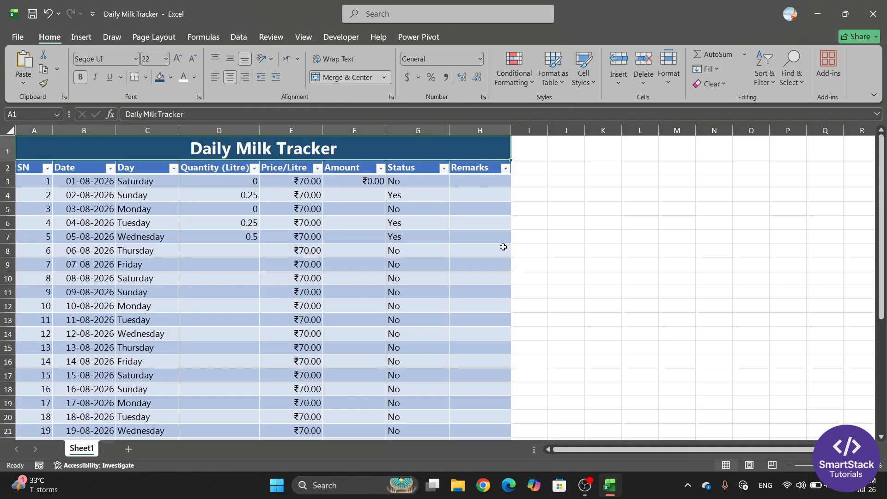
pyautogui.click(643, 221)
# Step: Examine the formatted tracker from the title row down to the last date of the month
pyautogui.scroll(-4, 354, 289)
pyautogui.scroll(2, 353, 289)
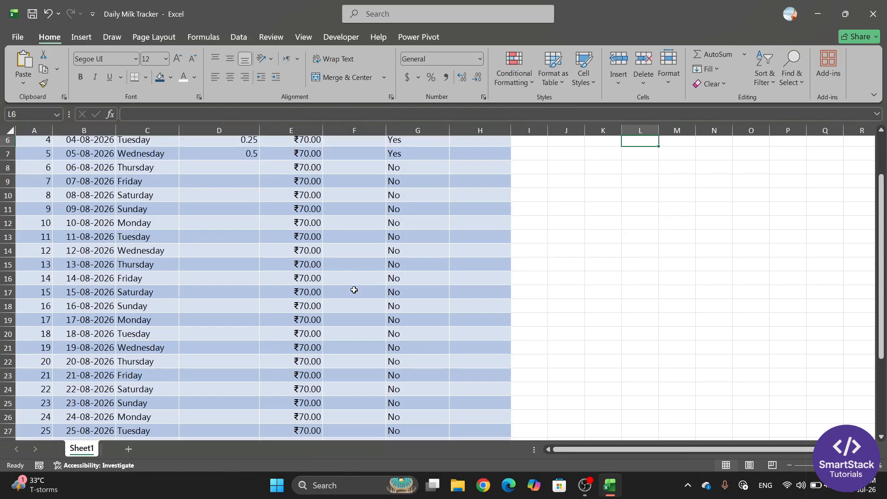
pyautogui.scroll(-2, 353, 289)
pyautogui.scroll(4, 432, 288)
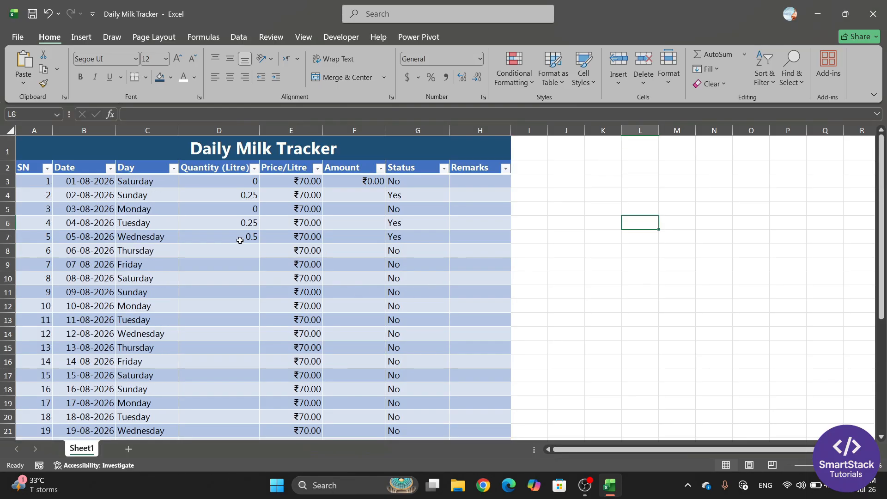
pyautogui.scroll(-8, 239, 241)
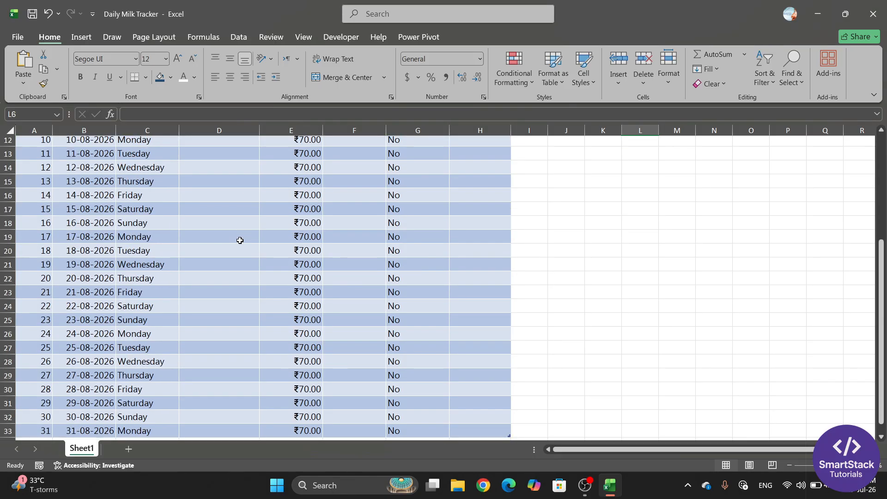
pyautogui.scroll(6, 240, 240)
pyautogui.scroll(2, 240, 240)
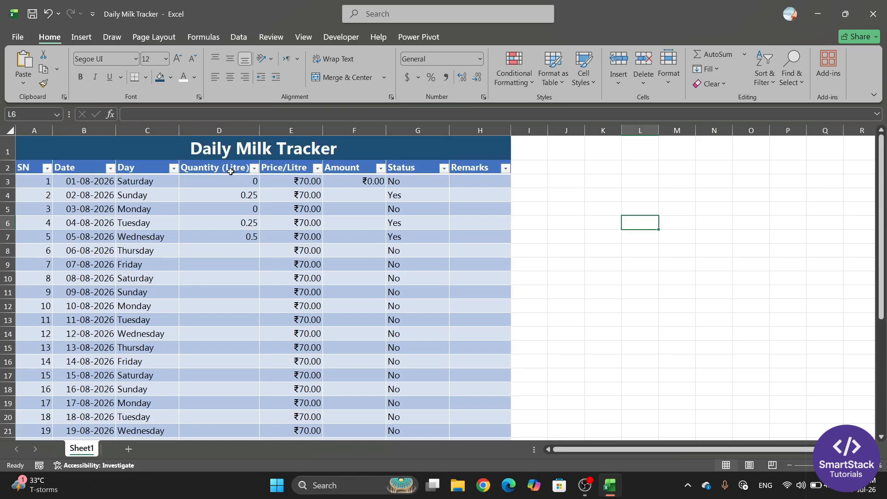
pyautogui.scroll(-5, 307, 382)
pyautogui.scroll(5, 277, 327)
pyautogui.scroll(-5, 278, 328)
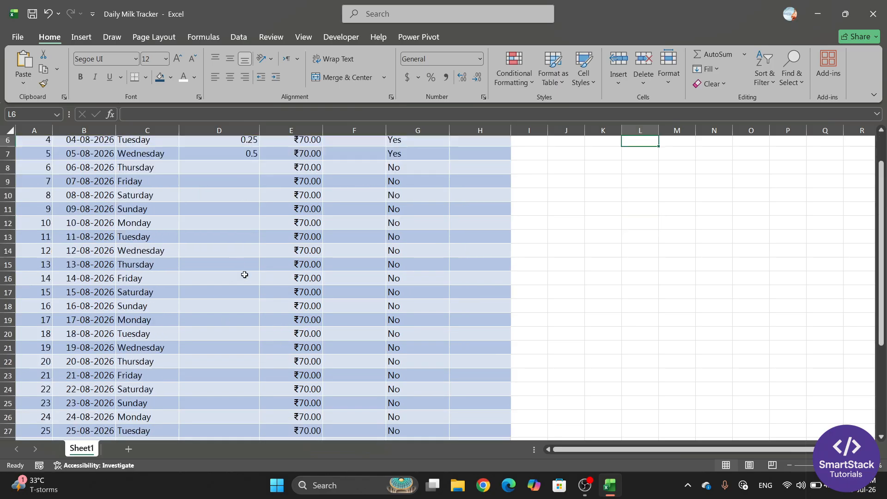
# Step: Freeze the title and header rows above row 3 so they stay in view while the tracker scrolls
pyautogui.scroll(5, 297, 305)
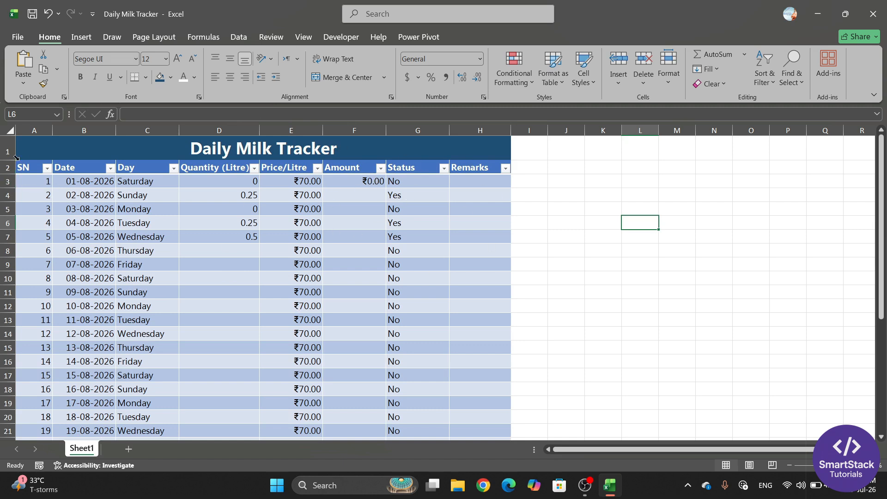
pyautogui.moveTo(24, 152); pyautogui.dragTo(28, 170)
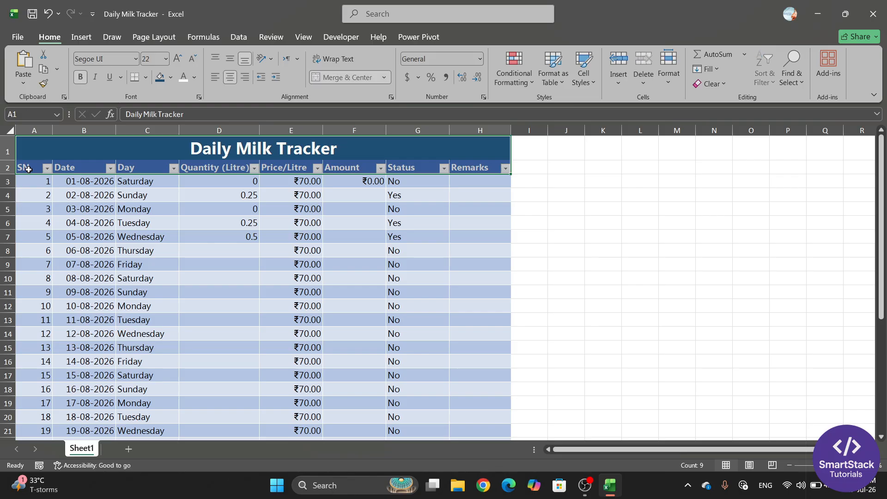
pyautogui.click(7, 182)
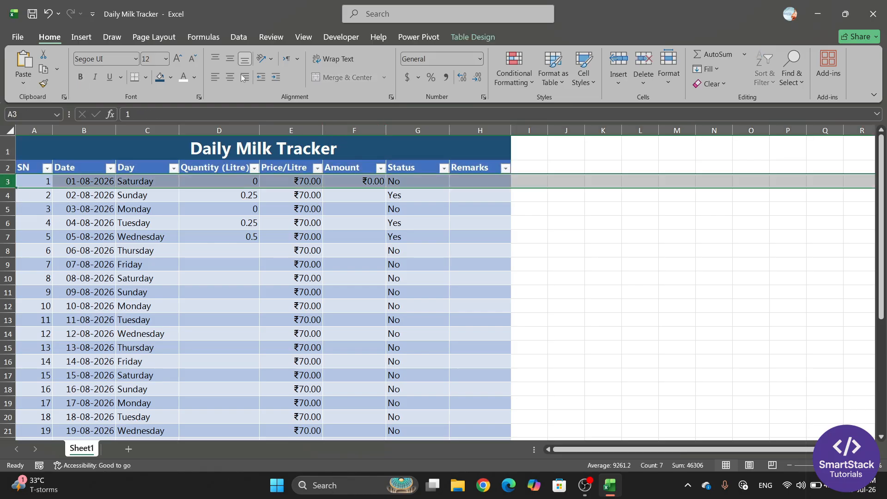
pyautogui.click(303, 37)
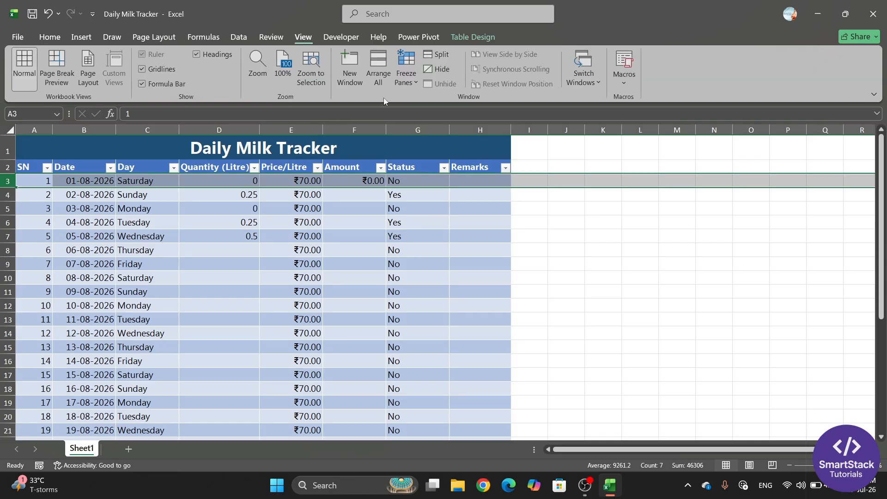
pyautogui.click(412, 79)
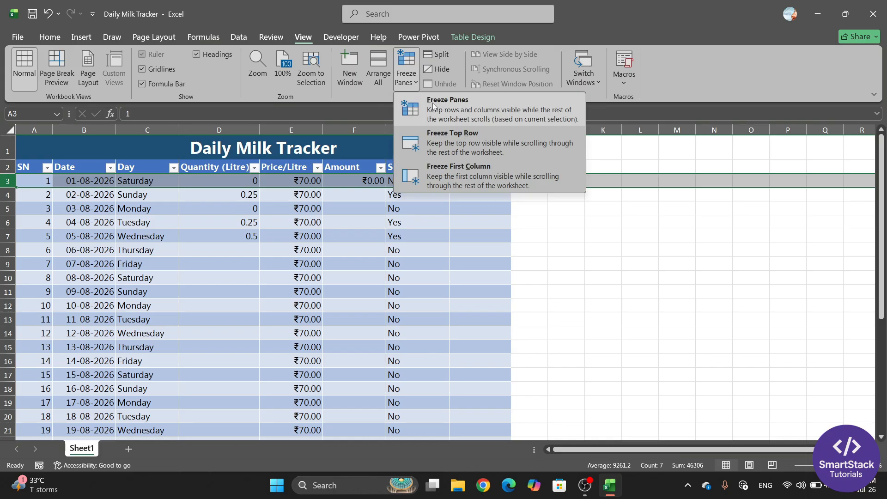
pyautogui.click(459, 102)
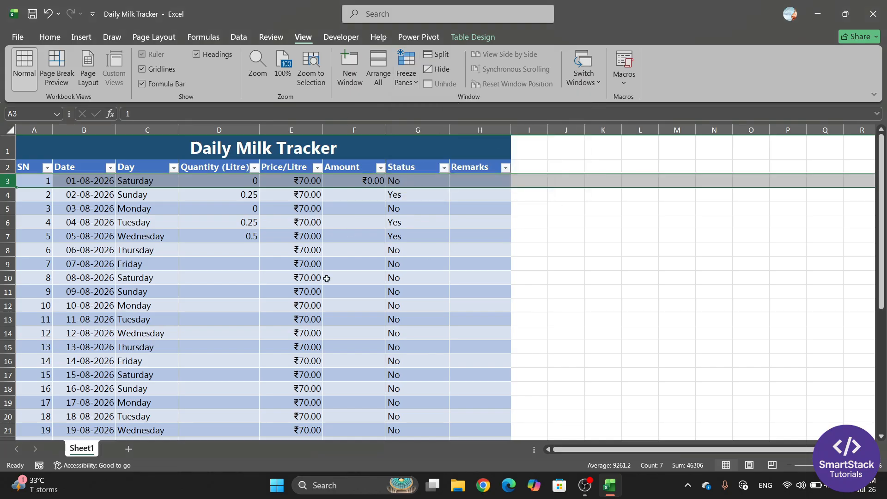
pyautogui.scroll(-4, 300, 294)
pyautogui.scroll(-6, 300, 295)
pyautogui.scroll(12, 301, 295)
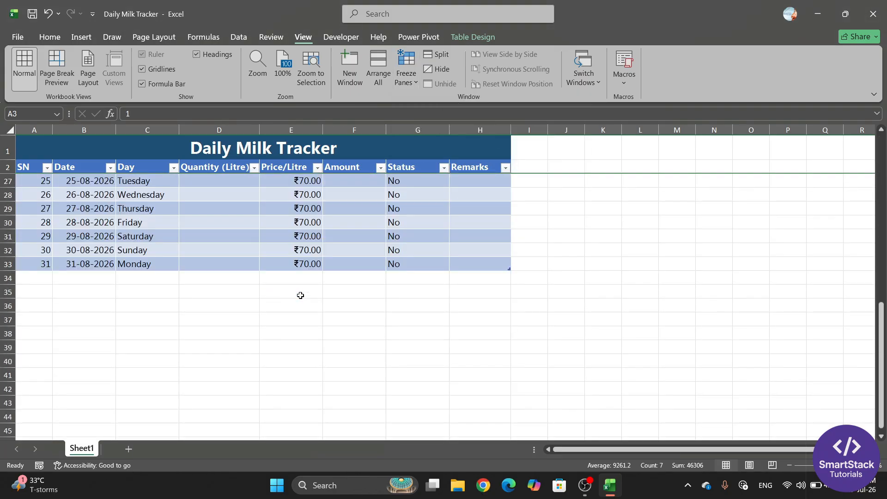
pyautogui.scroll(-9, 301, 295)
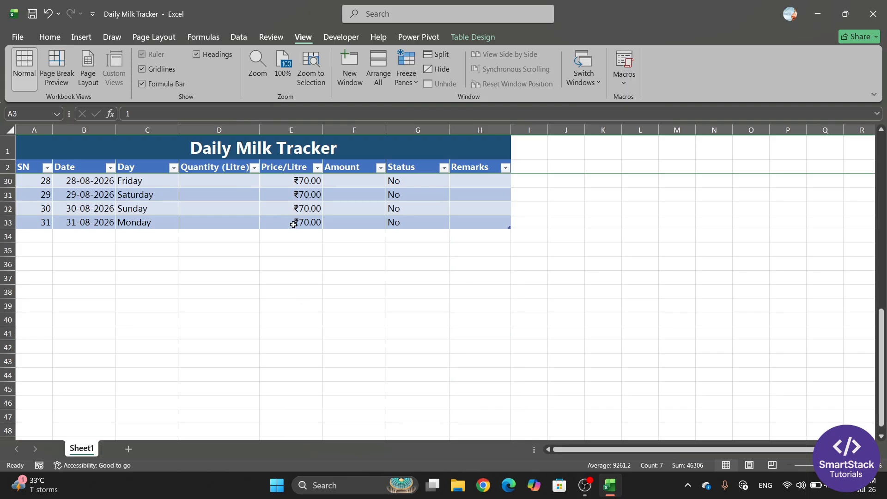
pyautogui.scroll(1, 338, 302)
pyautogui.scroll(8, 337, 302)
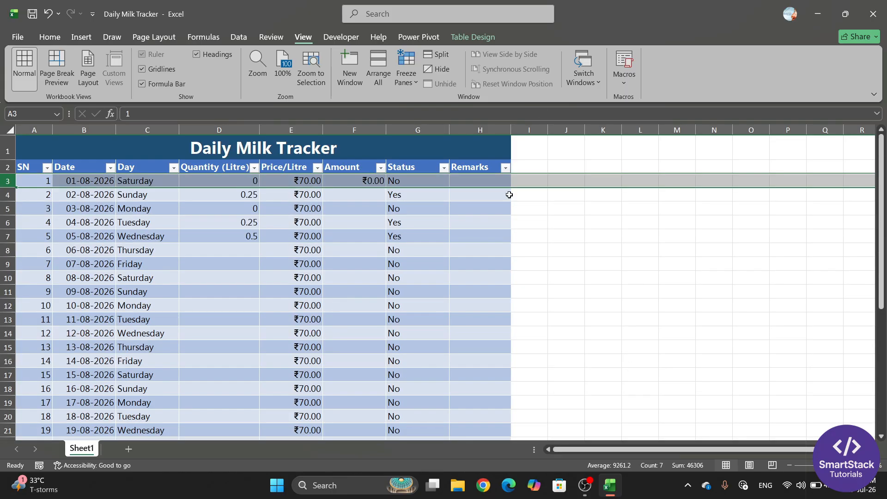
# Step: Examine the Status column's formulas and entries from the first date to the end of the month
pyautogui.click(437, 235)
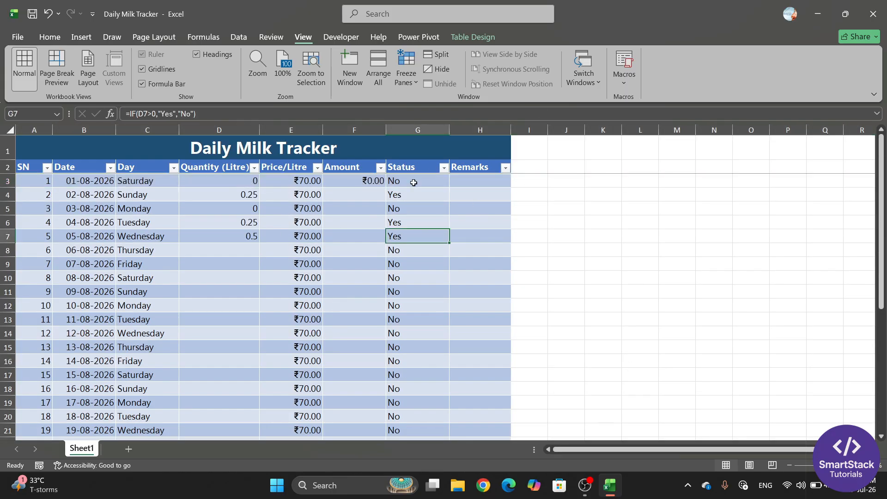
pyautogui.moveTo(414, 183); pyautogui.dragTo(418, 334)
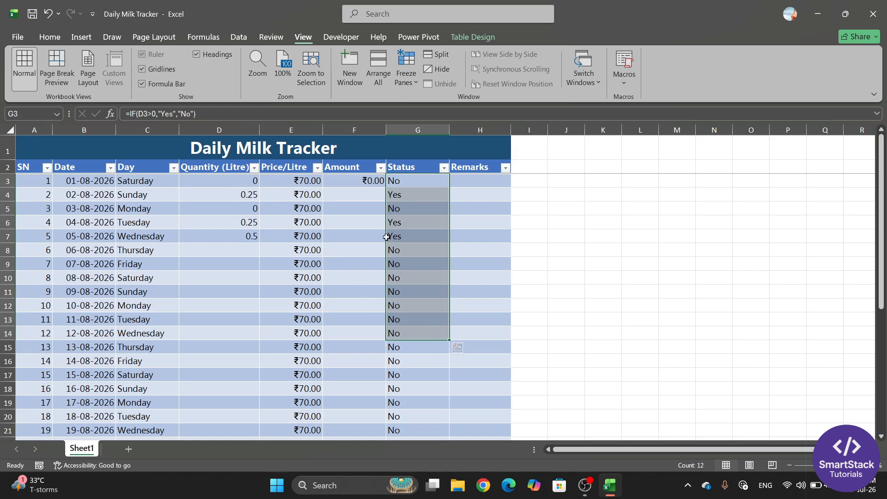
pyautogui.click(415, 184)
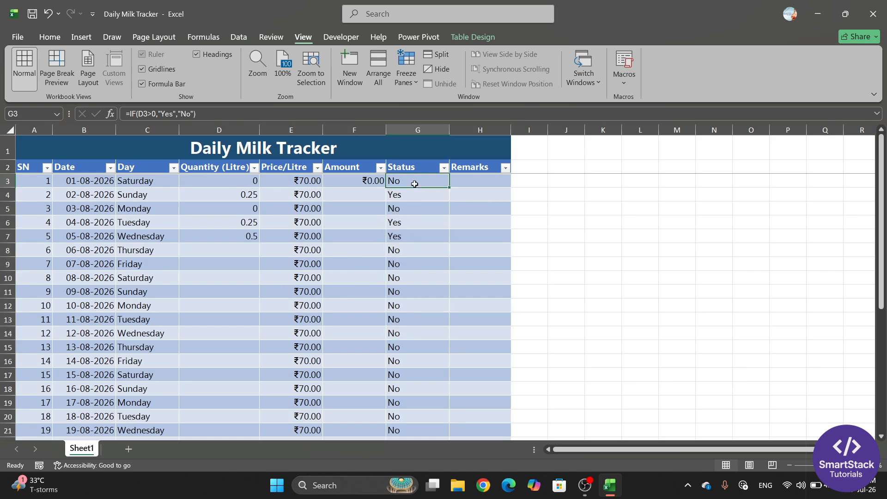
pyautogui.click(407, 195)
pyautogui.scroll(-3, 410, 293)
pyautogui.scroll(3, 410, 294)
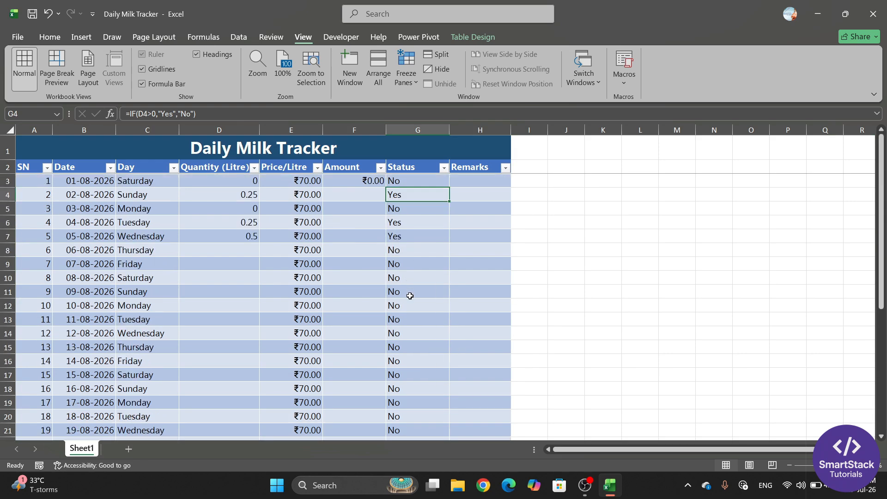
pyautogui.click(410, 181)
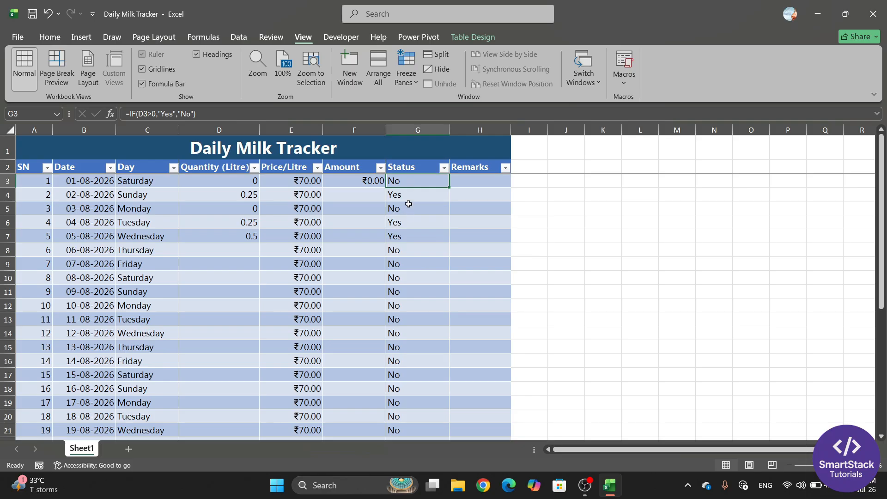
pyautogui.scroll(-4, 409, 203)
pyautogui.scroll(-4, 422, 288)
pyautogui.scroll(8, 421, 287)
# Step: Highlight all Status cells containing the text No with Light Red Fill with Dark Red Text using conditional formatting
pyautogui.moveTo(409, 179); pyautogui.dragTo(407, 418)
pyautogui.scroll(5, 423, 260)
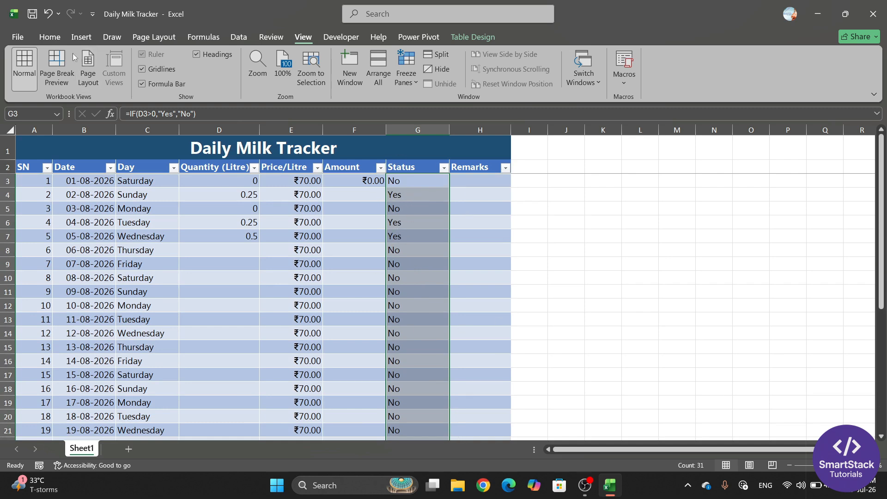
pyautogui.click(54, 37)
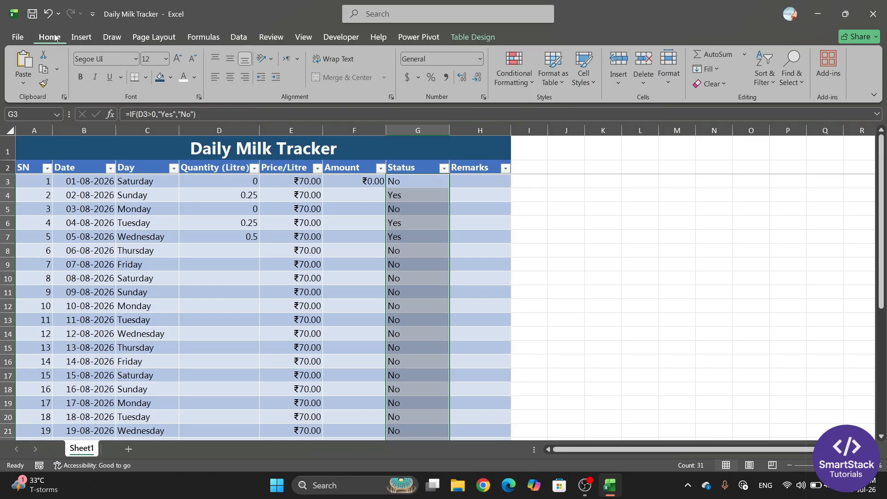
pyautogui.click(530, 84)
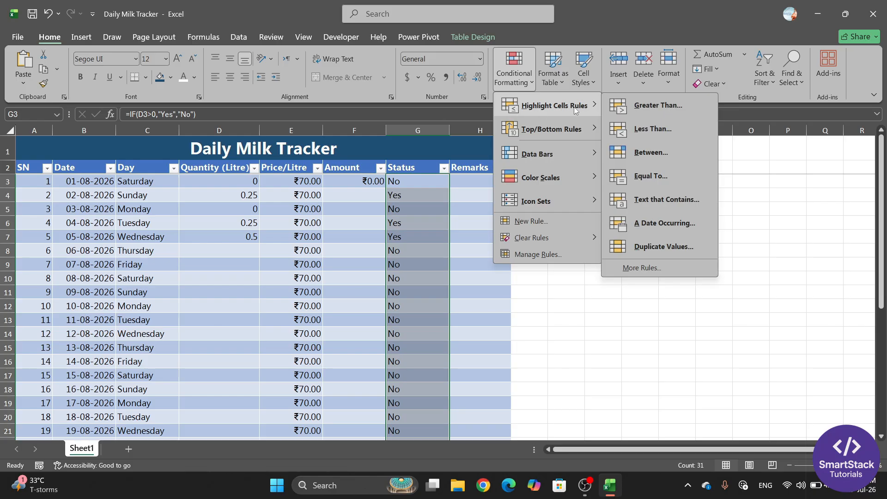
pyautogui.click(651, 201)
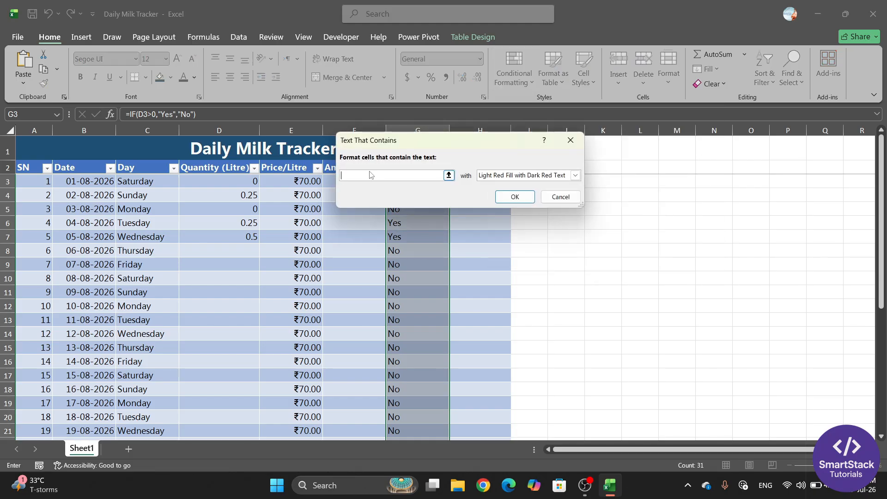
pyautogui.moveTo(444, 145); pyautogui.dragTo(586, 186)
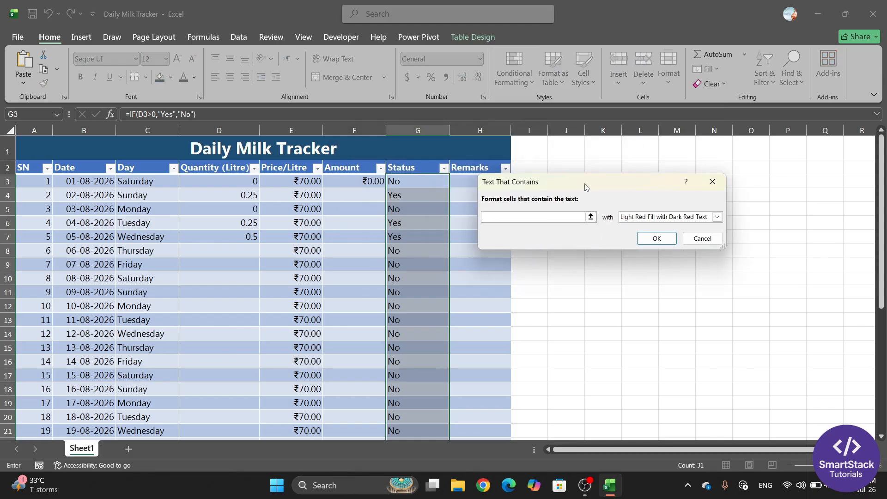
pyautogui.write('No')
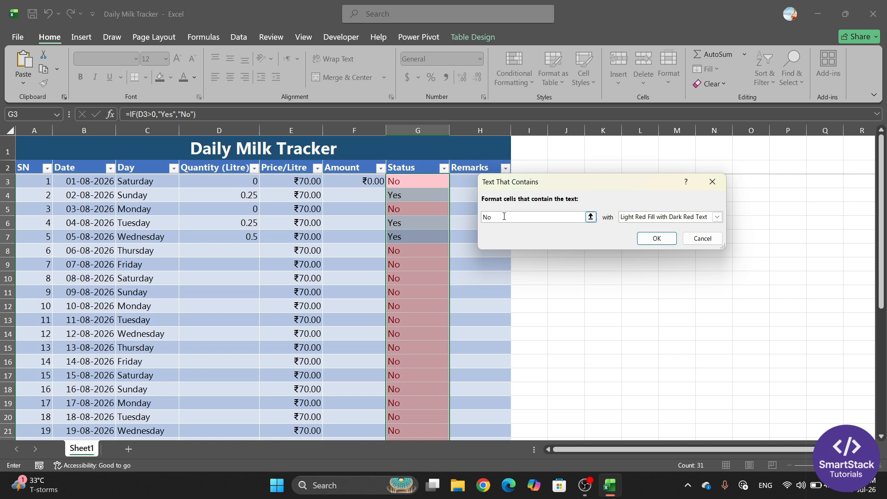
pyautogui.moveTo(549, 186); pyautogui.dragTo(548, 163)
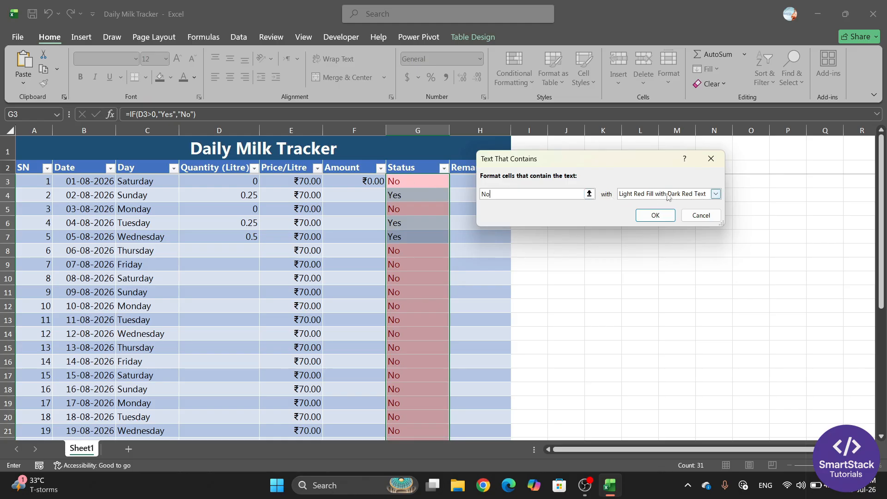
pyautogui.click(656, 216)
# Step: Examine the conditional highlighting down the whole Status column
pyautogui.scroll(-2, 398, 265)
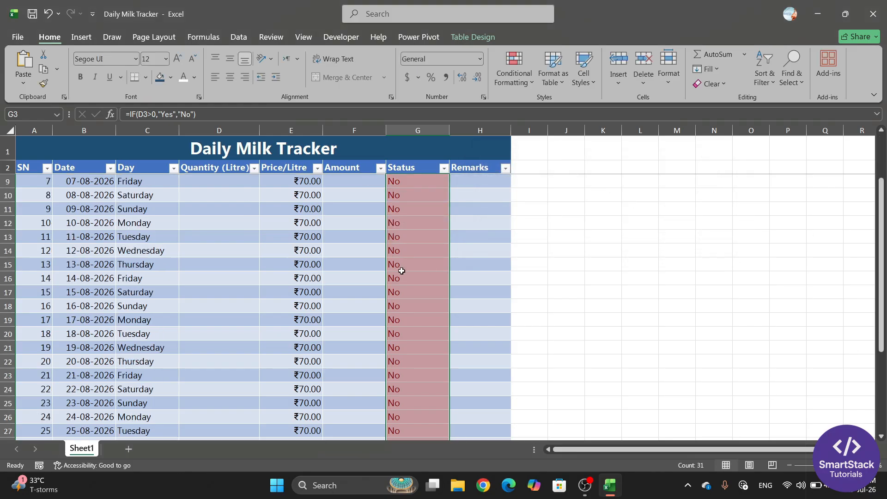
pyautogui.scroll(2, 416, 314)
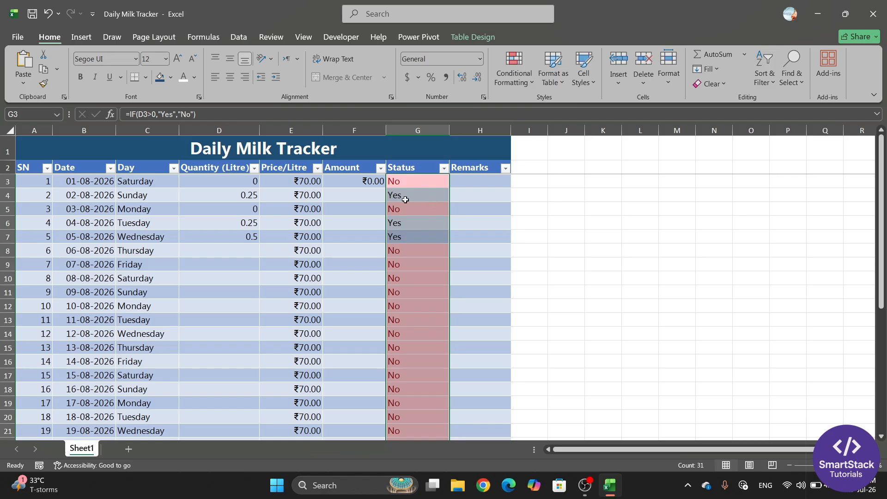
pyautogui.scroll(-4, 416, 277)
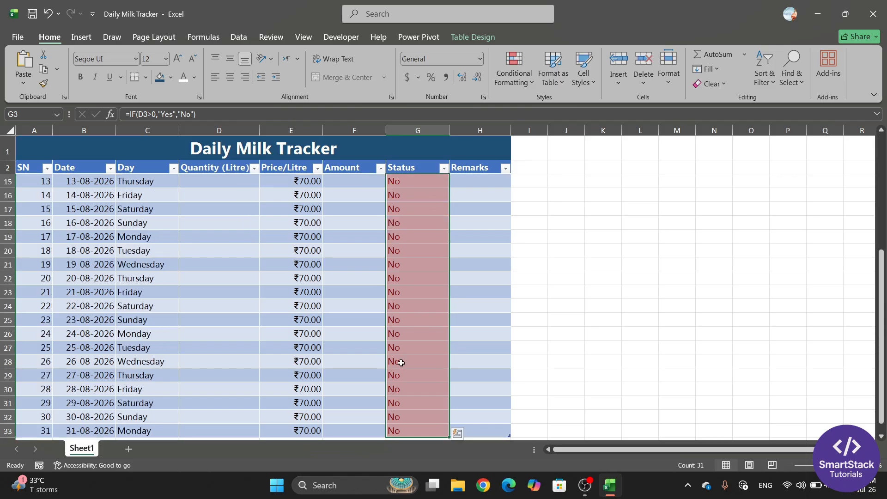
pyautogui.scroll(3, 408, 365)
pyautogui.scroll(1, 431, 381)
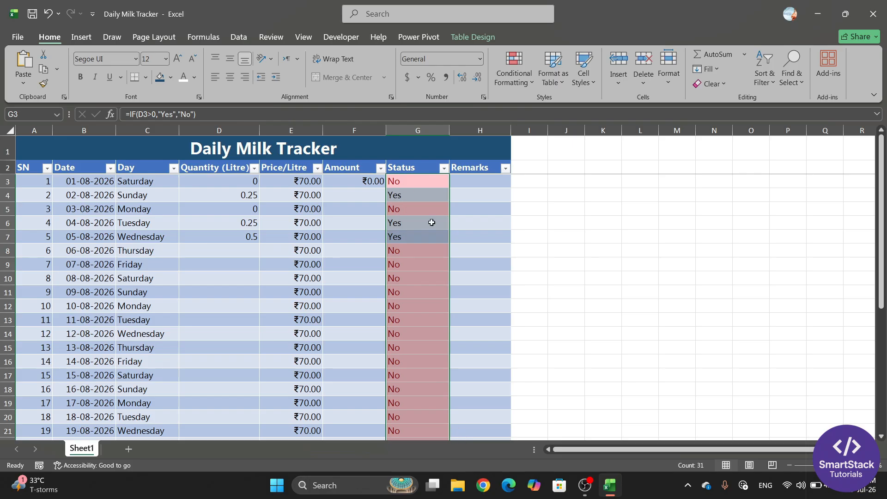
pyautogui.scroll(-3, 425, 386)
pyautogui.scroll(3, 428, 388)
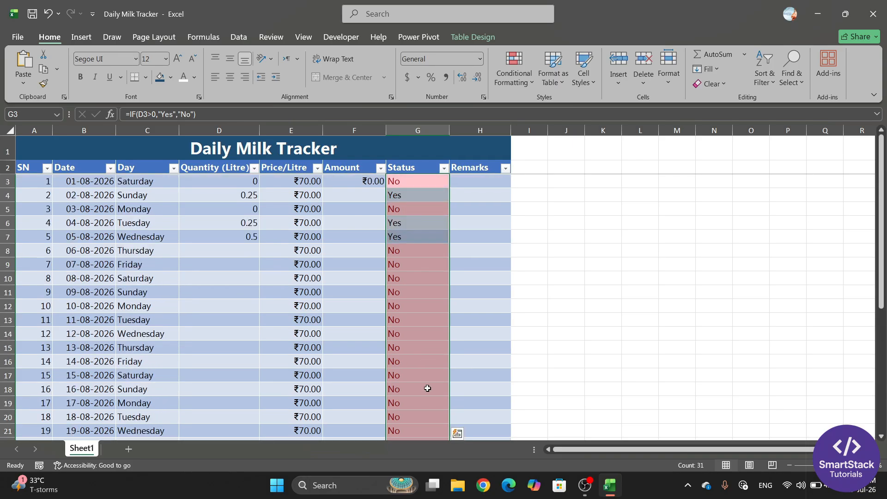
# Step: Add a conditional formatting rule giving Status cells that contain Yes a Green Fill with Dark Green Text
pyautogui.click(529, 81)
pyautogui.moveTo(522, 109)
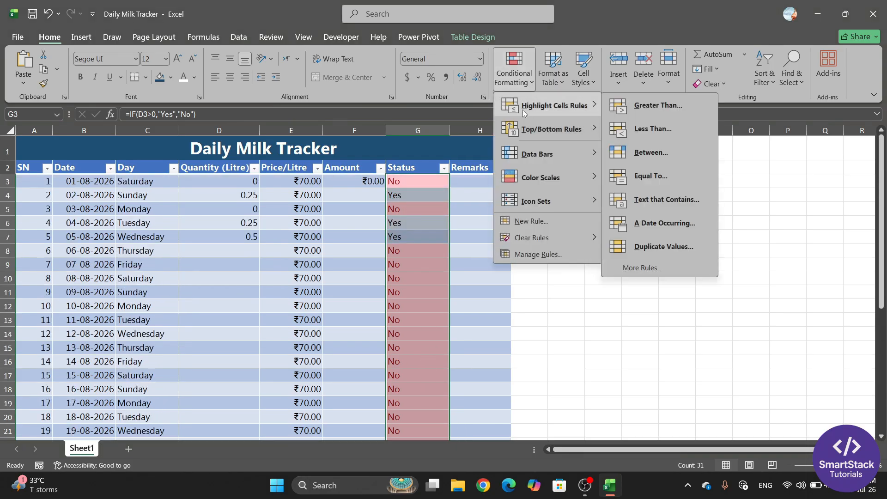
pyautogui.click(670, 198)
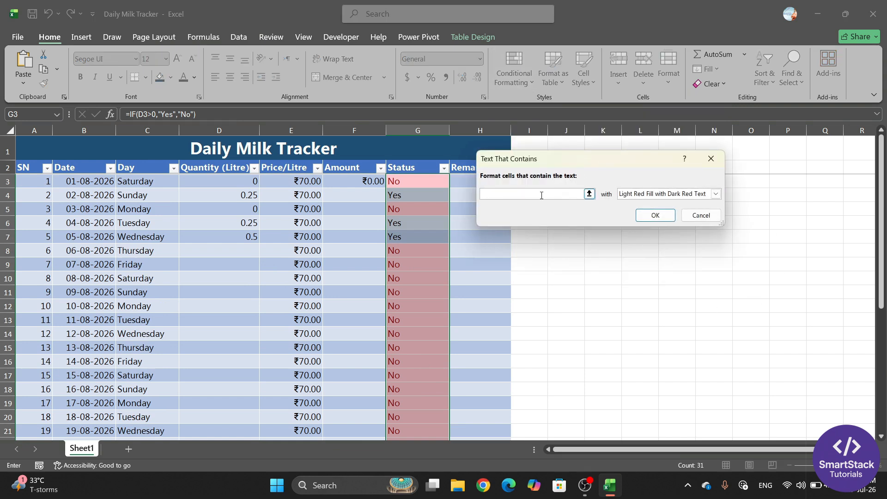
pyautogui.write('Yes')
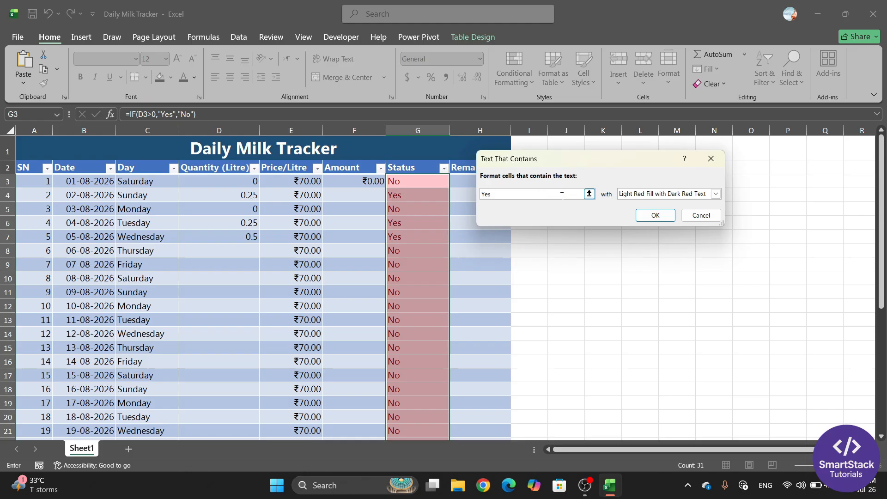
pyautogui.click(703, 196)
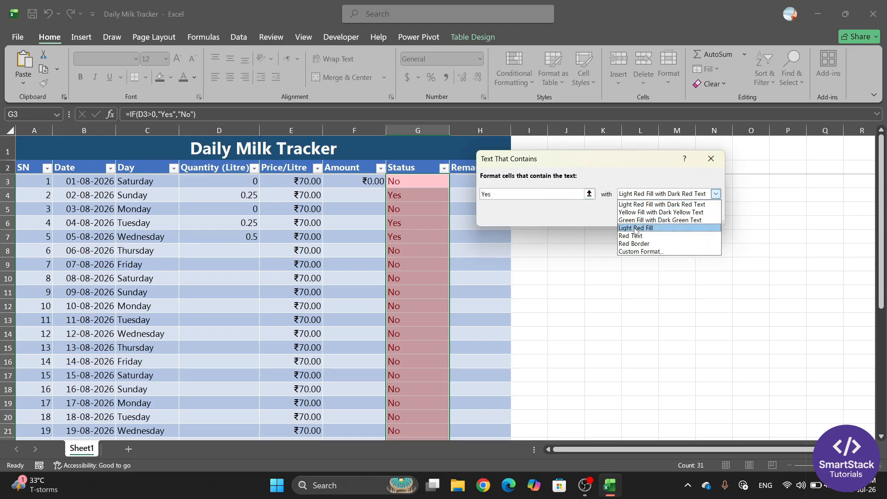
pyautogui.click(682, 220)
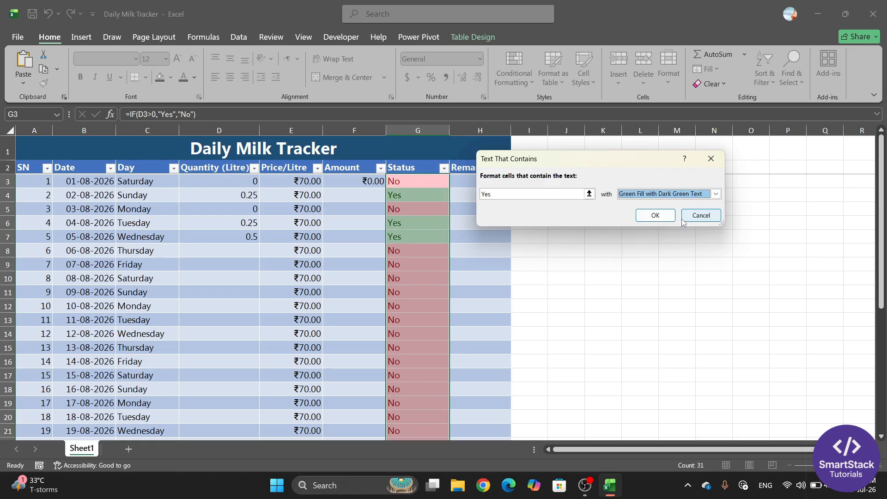
pyautogui.click(658, 223)
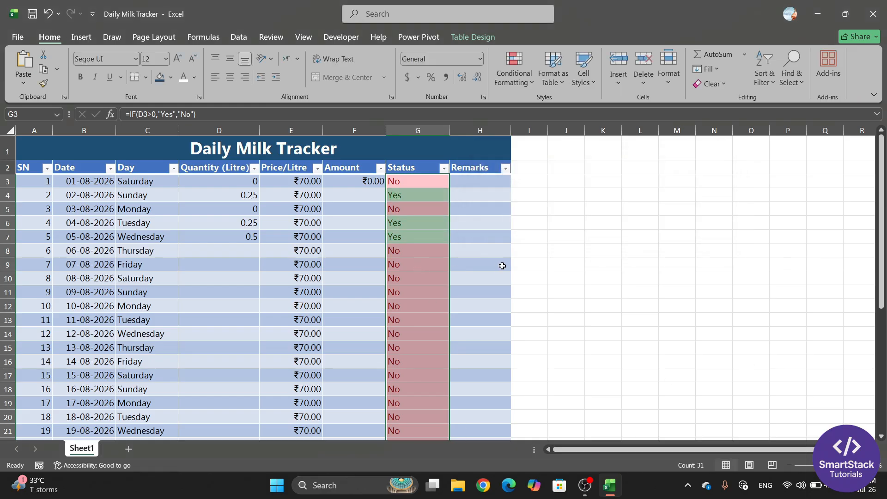
pyautogui.click(503, 265)
pyautogui.scroll(-3, 414, 267)
pyautogui.scroll(3, 394, 280)
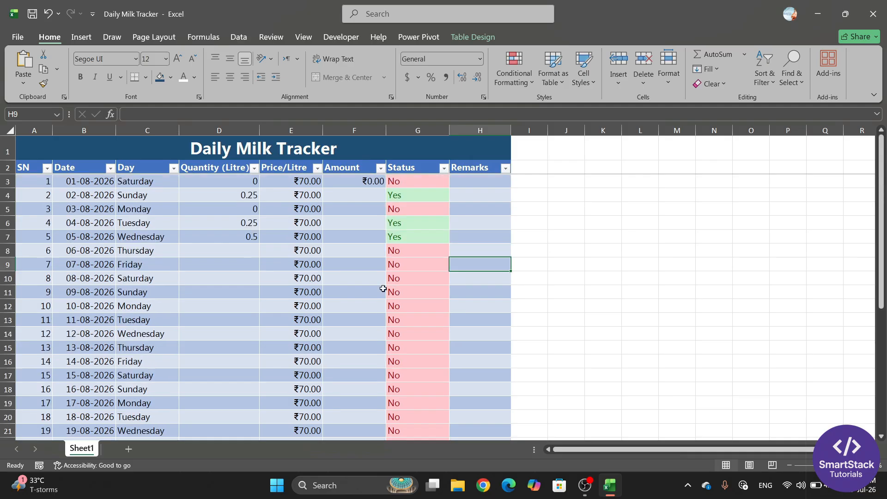
pyautogui.click(401, 184)
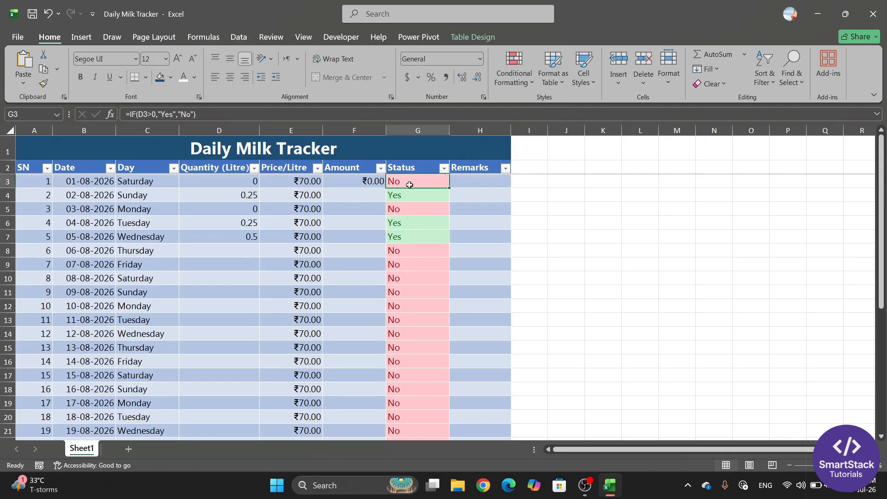
pyautogui.click(409, 196)
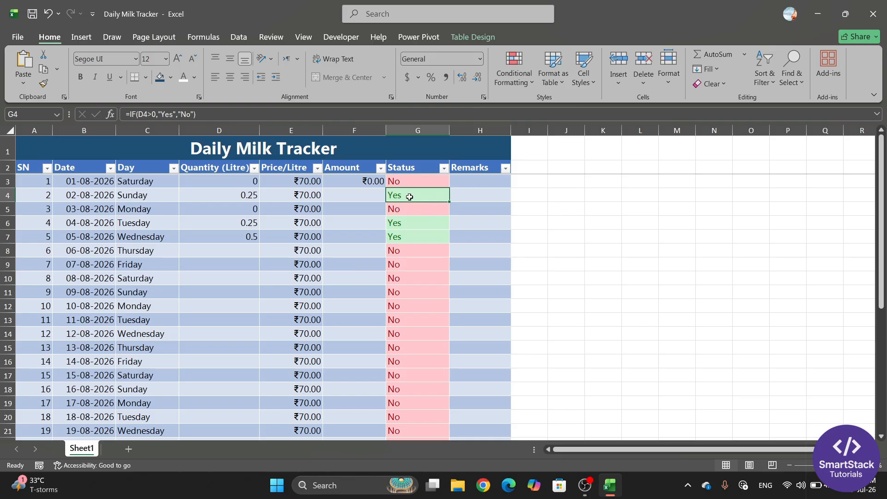
# Step: Choose a quantity of 1 litre for 06-08-2026 from the dropdown list and check its Status cell
pyautogui.click(240, 252)
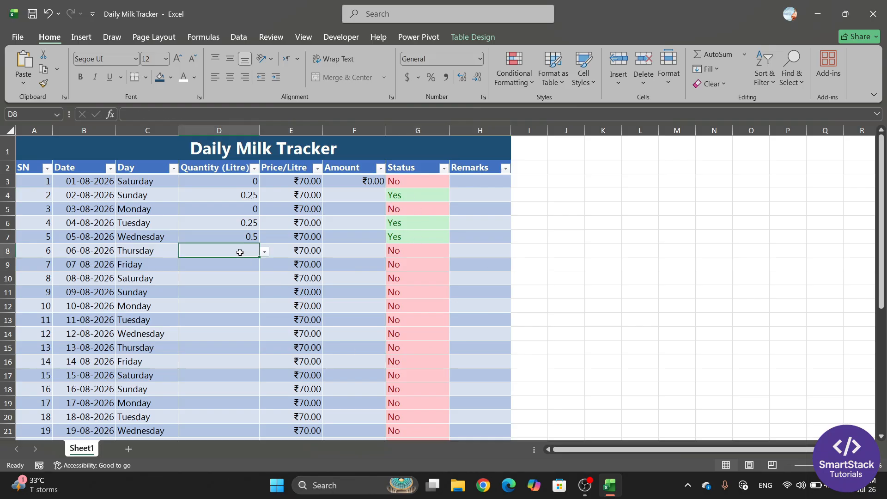
pyautogui.click(265, 251)
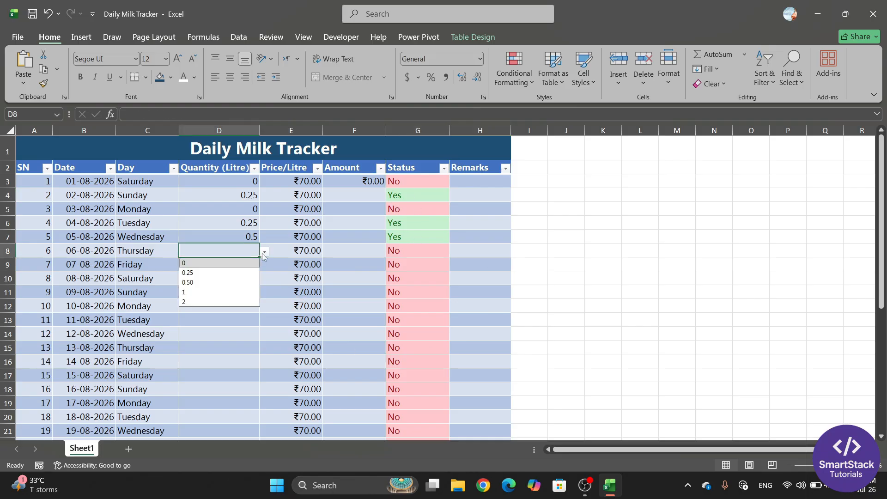
pyautogui.click(195, 292)
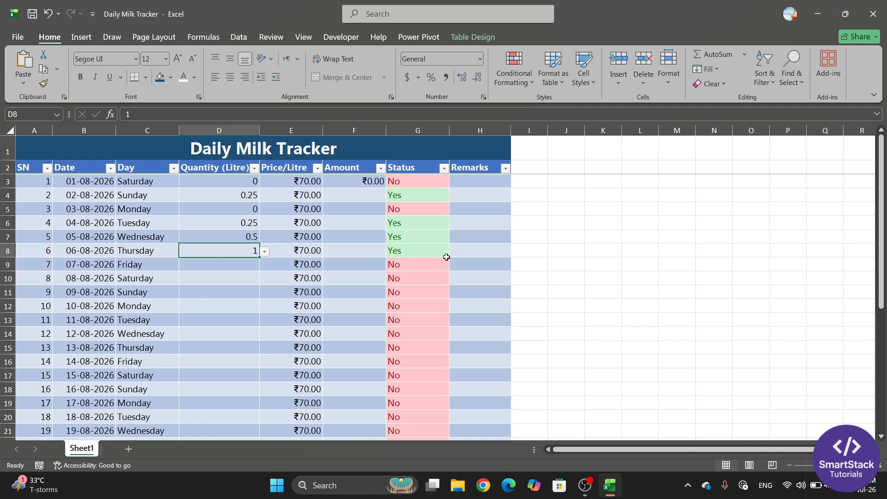
pyautogui.click(408, 252)
pyautogui.scroll(-2, 359, 280)
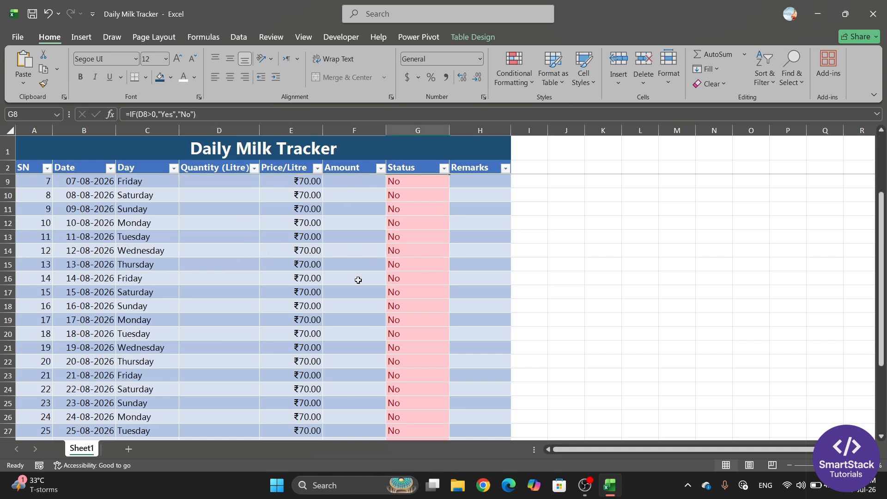
pyautogui.scroll(2, 358, 280)
# Step: Fill the Amount formula =D3*E3 from F3 down the whole Amount column
pyautogui.click(363, 182)
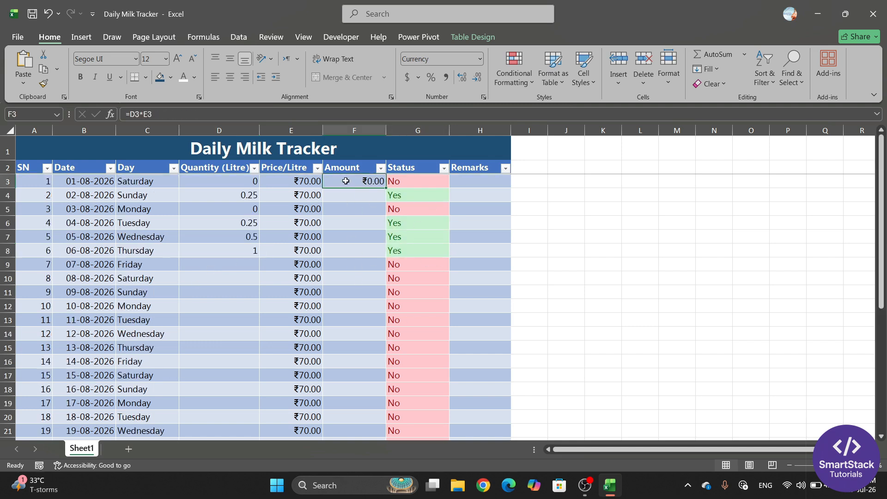
pyautogui.click(354, 195)
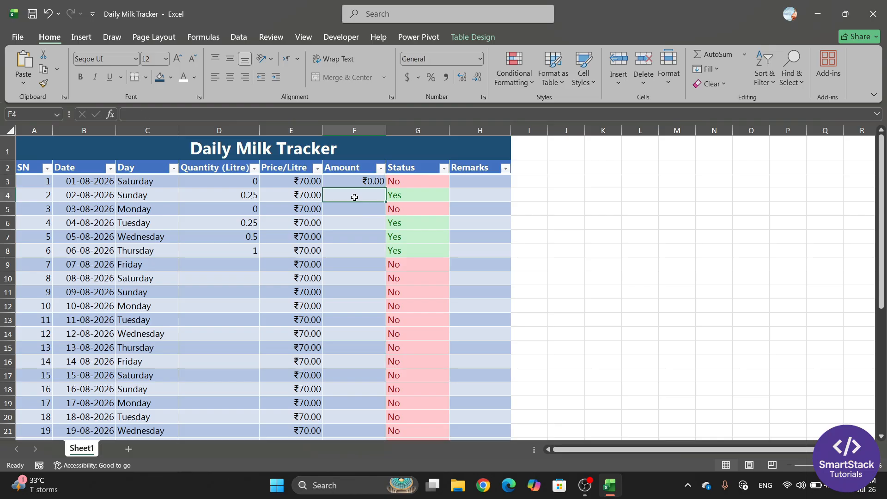
pyautogui.click(352, 181)
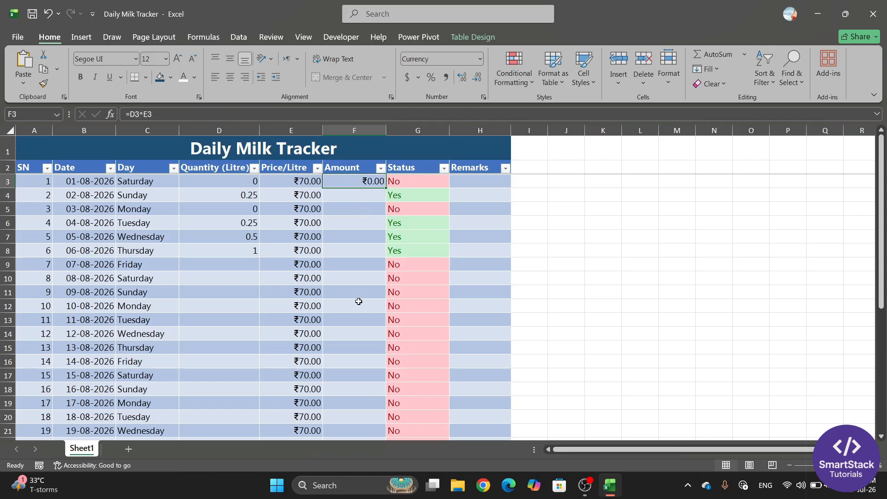
pyautogui.scroll(-2, 359, 291)
pyautogui.scroll(2, 359, 292)
pyautogui.doubleClick(386, 189)
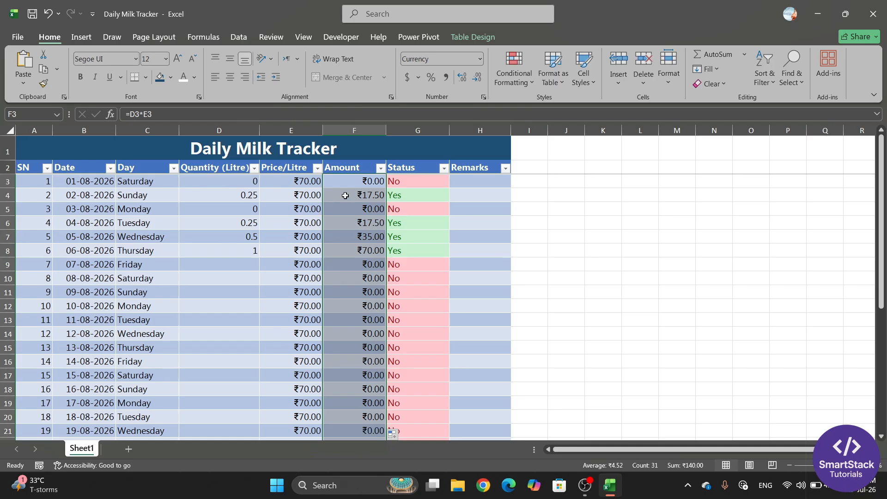
# Step: Examine the filled Amount column from the first date to the end of the month
pyautogui.scroll(-7, 373, 293)
pyautogui.scroll(7, 370, 296)
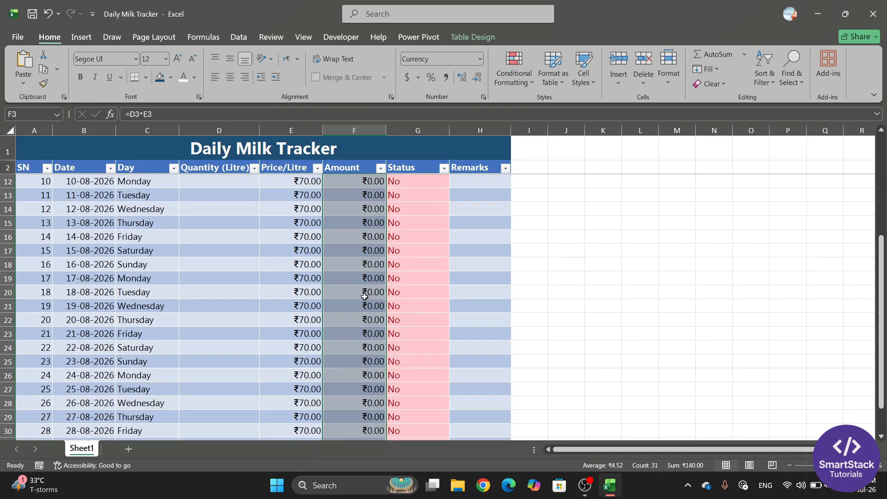
pyautogui.scroll(-2, 384, 319)
pyautogui.scroll(2, 387, 322)
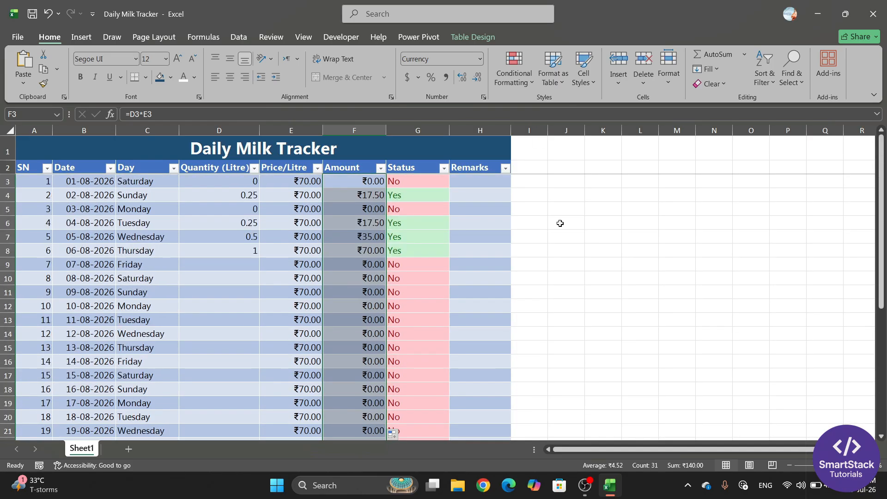
pyautogui.scroll(-4, 325, 337)
pyautogui.scroll(4, 325, 337)
pyautogui.scroll(-4, 360, 187)
pyautogui.scroll(4, 360, 187)
# Step: Extend the sheet title in A1 to read Daily Milk Tracker (August/2026)
pyautogui.doubleClick(410, 150)
pyautogui.write('(')
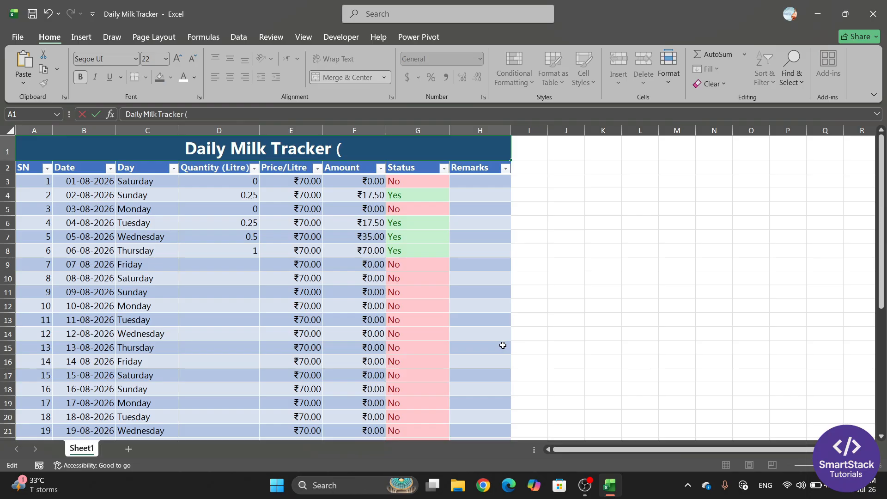
pyautogui.write('Augu')
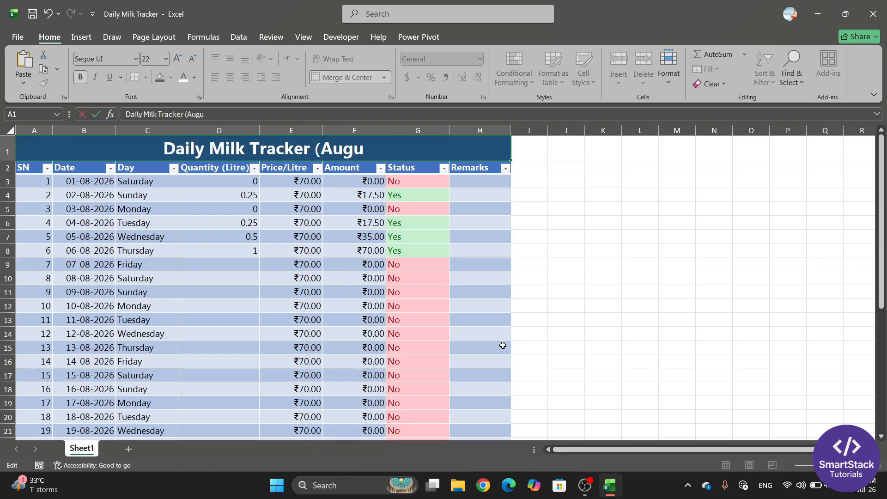
pyautogui.write('st/')
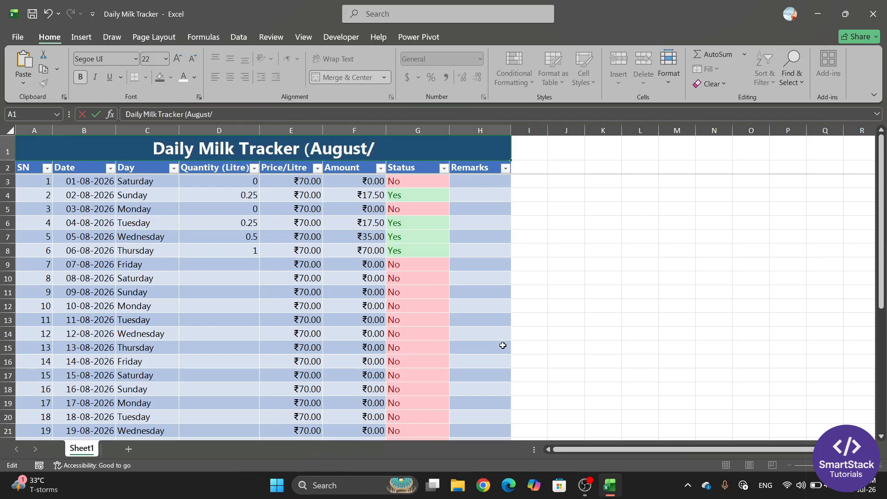
pyautogui.write('2006')
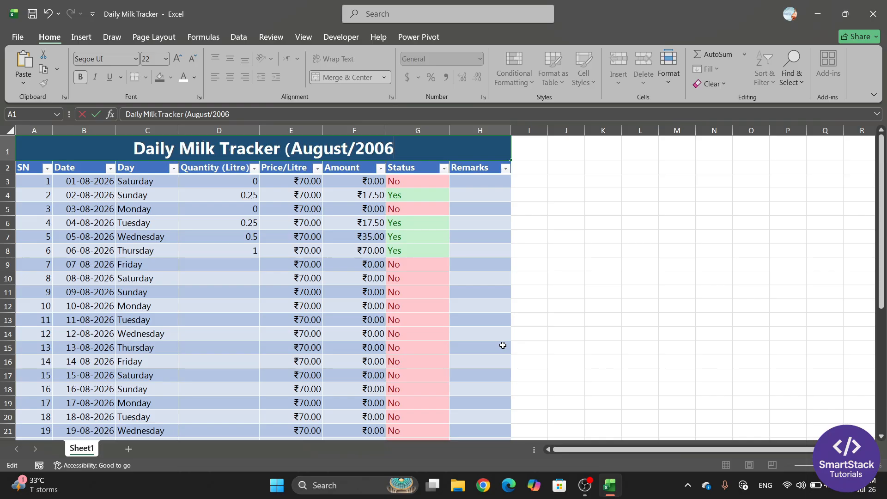
pyautogui.press('BackSpace')
pyautogui.press('BackSpace')
pyautogui.write('26)')
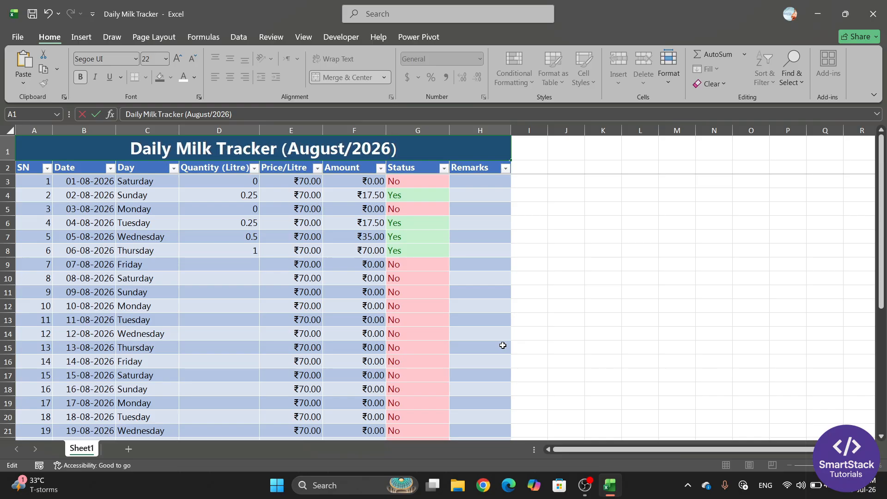
pyautogui.click(581, 278)
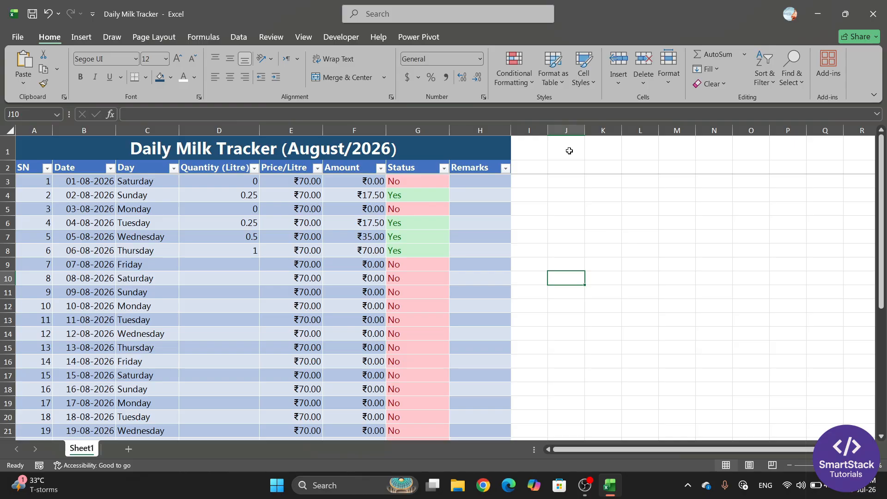
# Step: Widen columns J and K together to make room for a summary section beside the tracker
pyautogui.moveTo(570, 151); pyautogui.dragTo(597, 132)
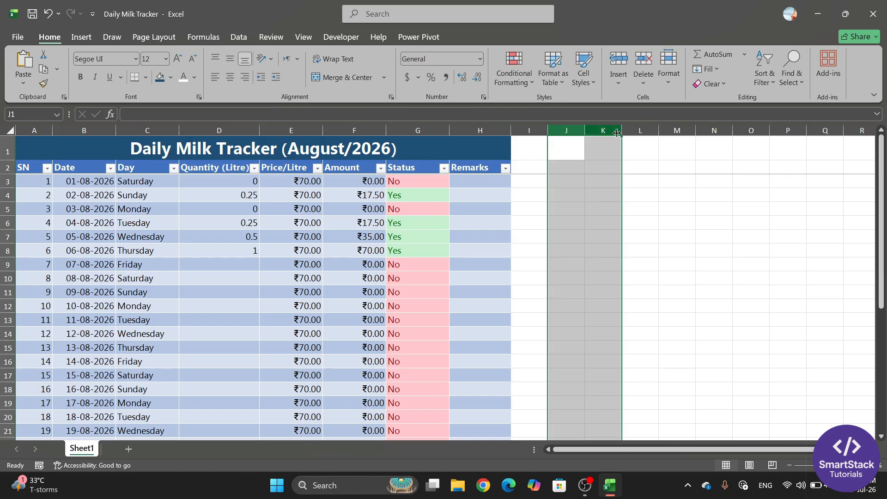
pyautogui.moveTo(623, 132)
pyautogui.mouseDown()
pyautogui.moveTo(668, 131)
pyautogui.moveTo(636, 131)
pyautogui.mouseUp()
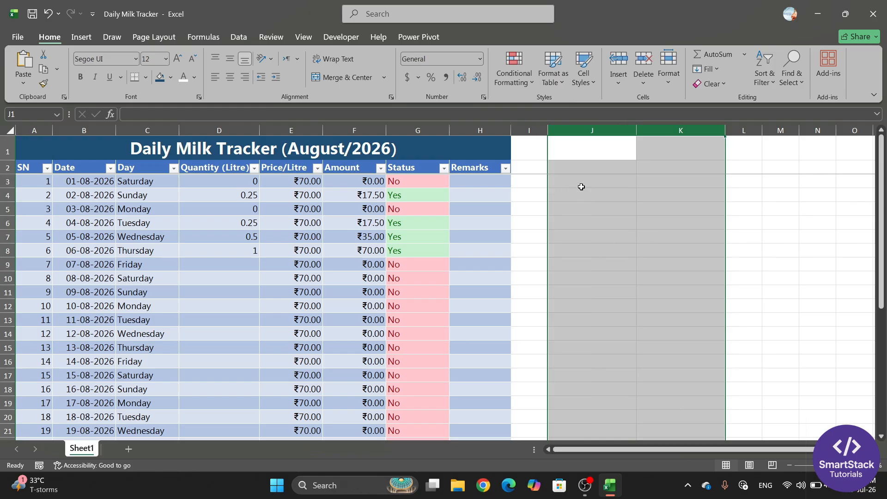
pyautogui.click(579, 182)
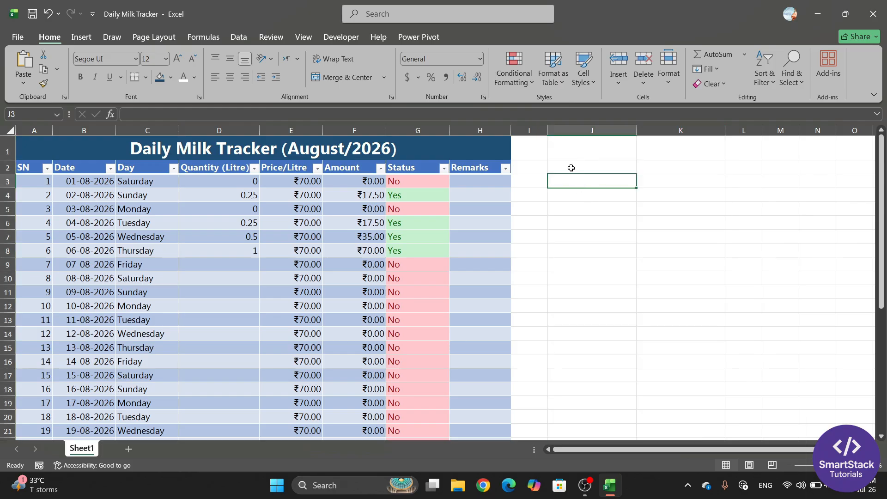
# Step: Merge and center cells J1:K2 and enter the heading Summary in the merged cell
pyautogui.click(572, 167)
pyautogui.click(572, 180)
pyautogui.click(598, 158)
pyautogui.moveTo(598, 160); pyautogui.dragTo(675, 164)
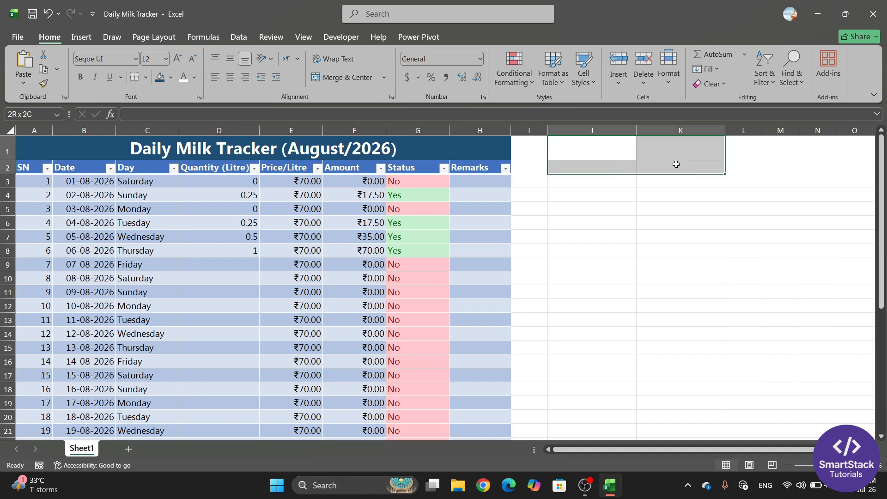
pyautogui.click(342, 78)
pyautogui.write('S')
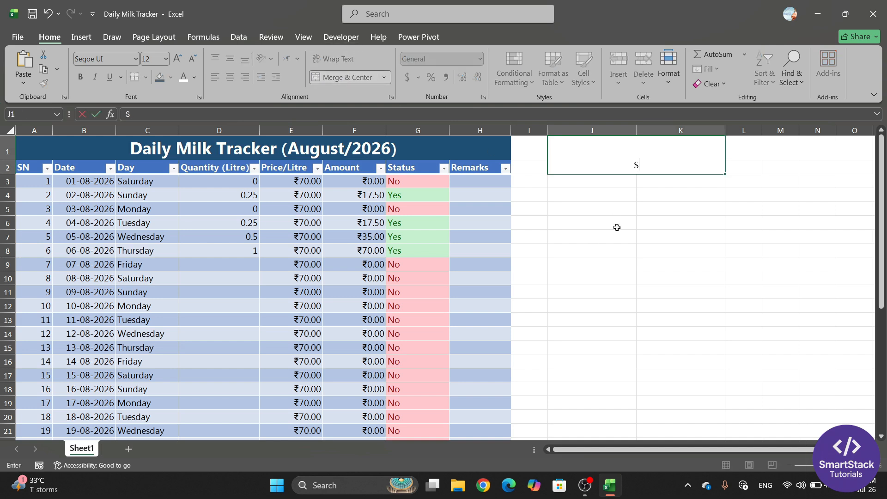
pyautogui.write('ummary')
pyautogui.click(617, 227)
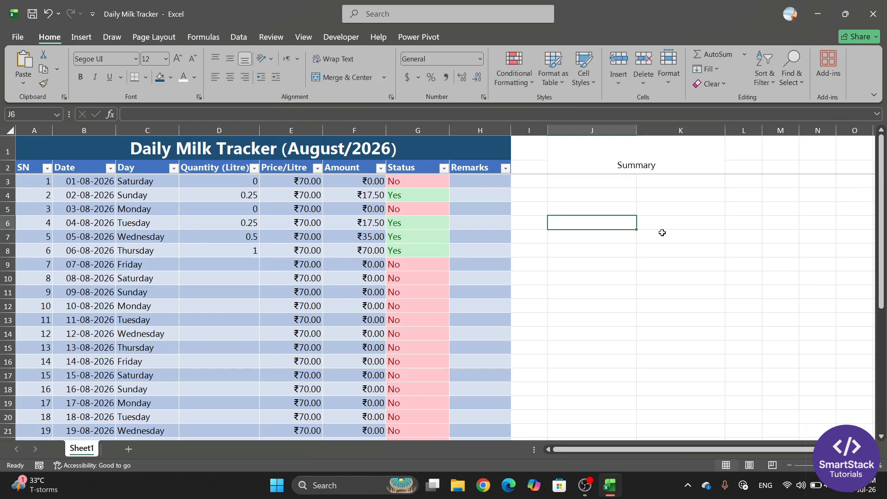
# Step: Format the Summary heading as bold, font size 24 and vertically middle-aligned
pyautogui.click(631, 156)
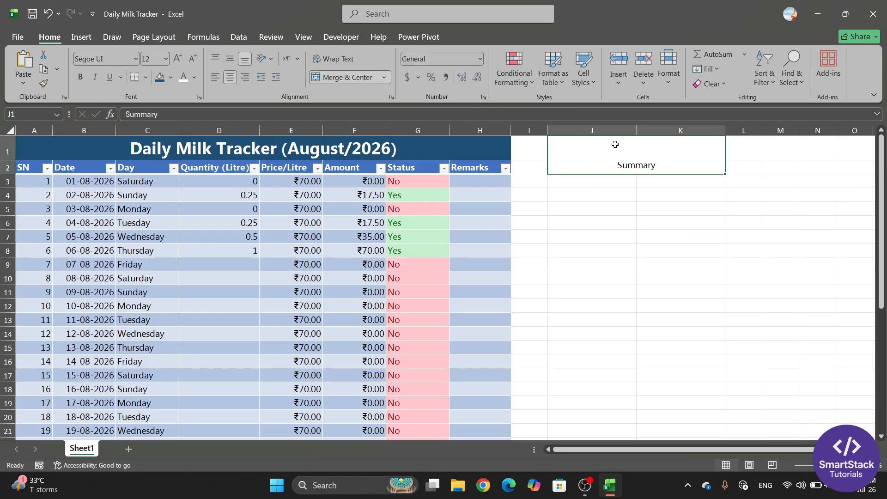
pyautogui.click(80, 77)
pyautogui.click(178, 58)
pyautogui.click(178, 58)
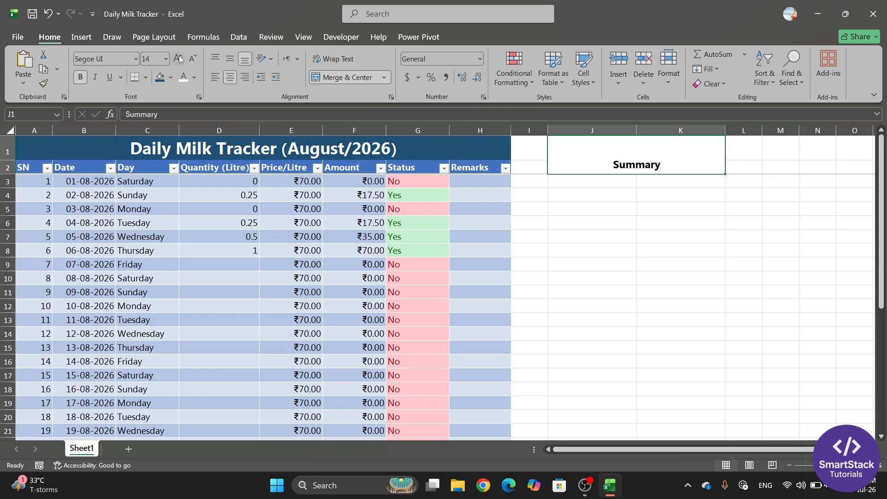
pyautogui.click(178, 58)
pyautogui.click(178, 59)
pyautogui.click(178, 58)
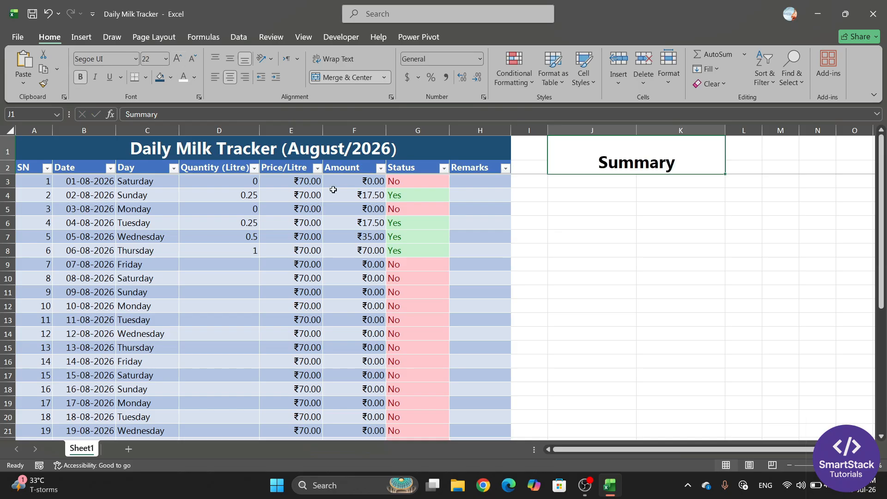
pyautogui.click(231, 60)
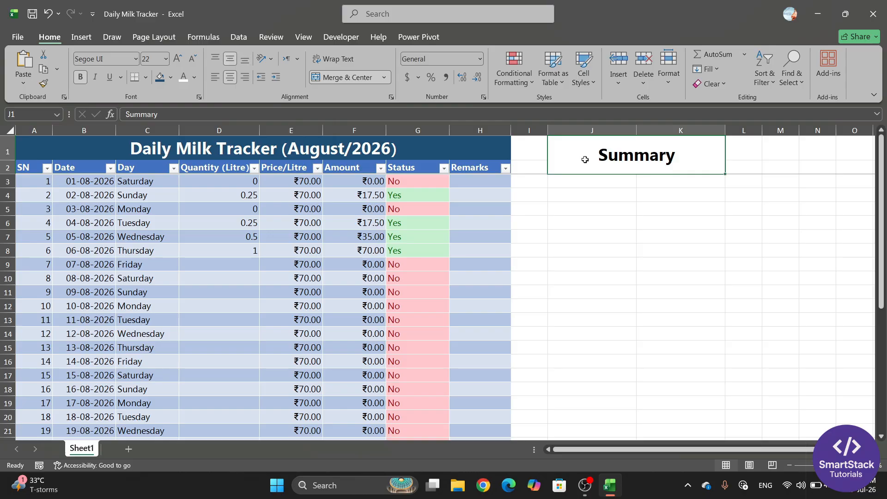
pyautogui.click(177, 58)
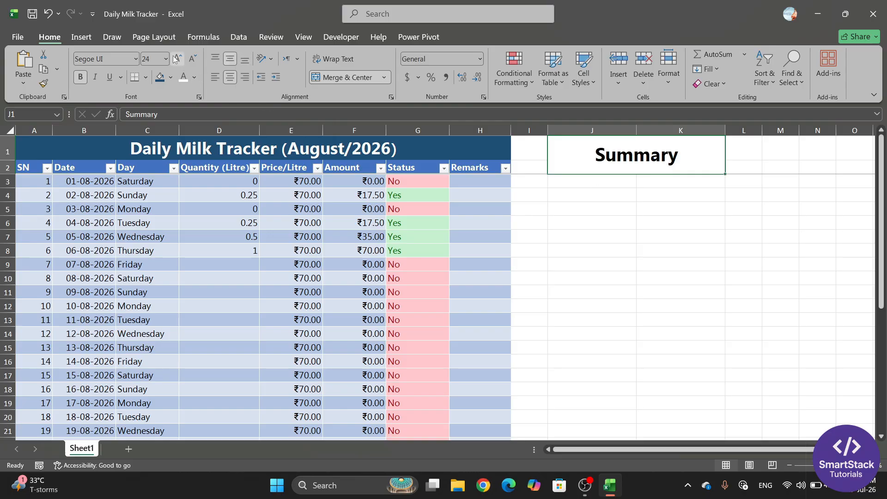
# Step: Enter the labels Total No. of Days in J3 and Milk Taken (Days) in J4 under the Summary heading
pyautogui.click(580, 187)
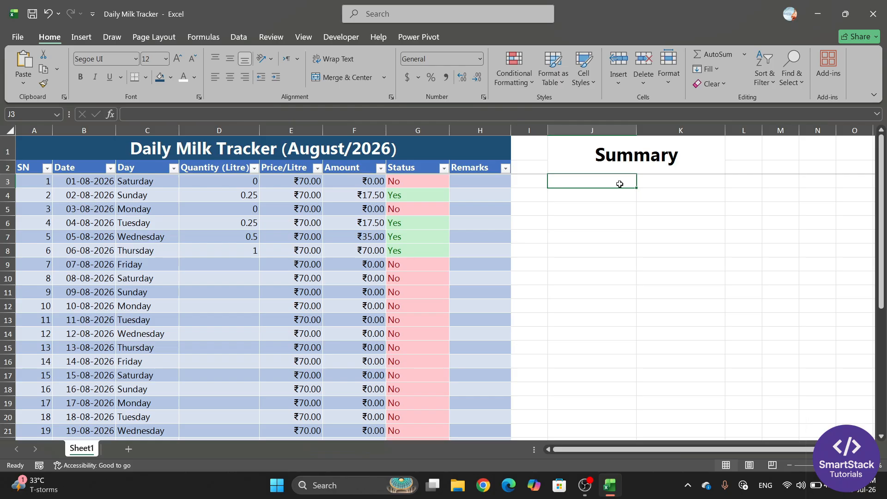
pyautogui.write('Tota')
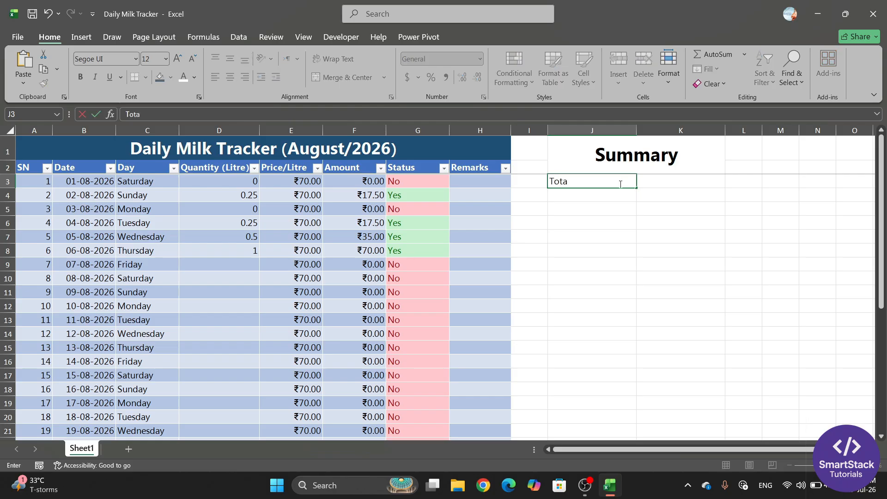
pyautogui.write('l No. of Days')
pyautogui.click(573, 200)
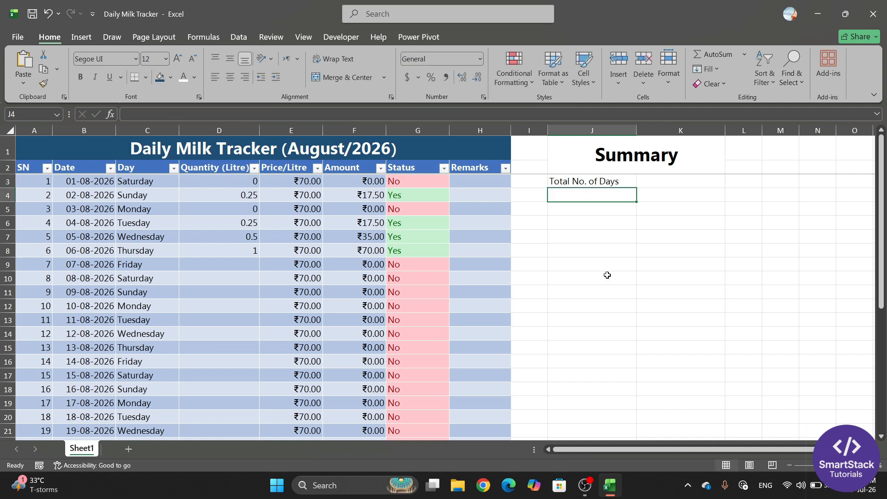
pyautogui.write('Milk ')
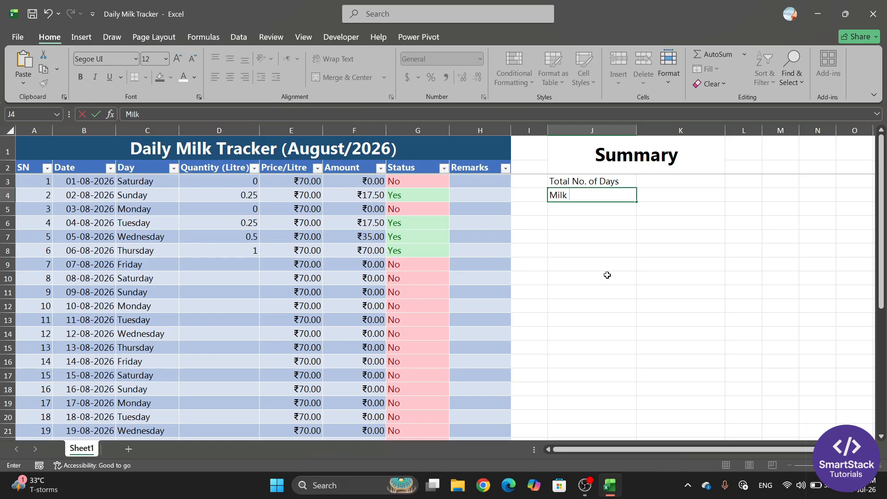
pyautogui.write('Taken (Days)')
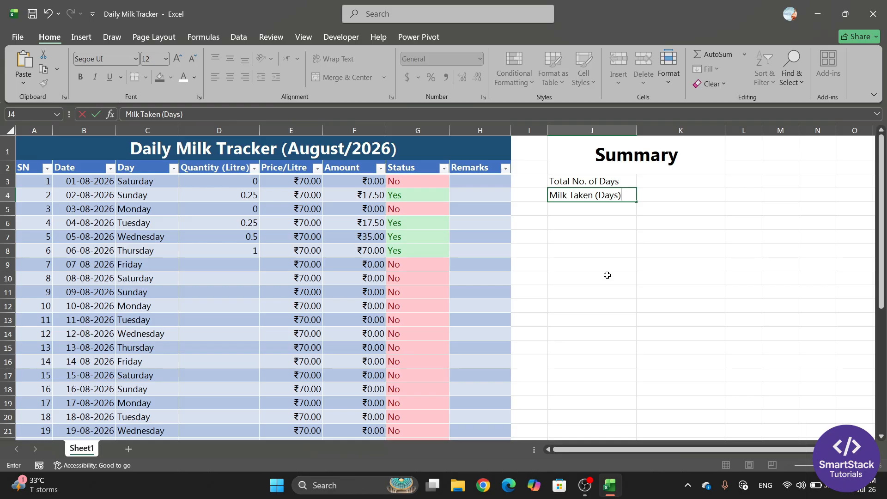
pyautogui.press('Return')
# Step: Enter the labels Milk Not Taken (Days) in J5 and Total Amount in J6, and widen column J to fit them
pyautogui.write('Milk ')
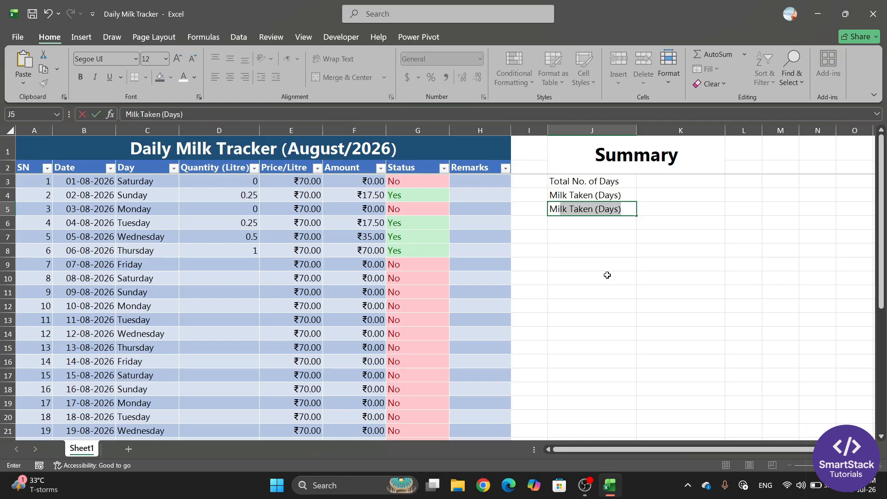
pyautogui.write('N')
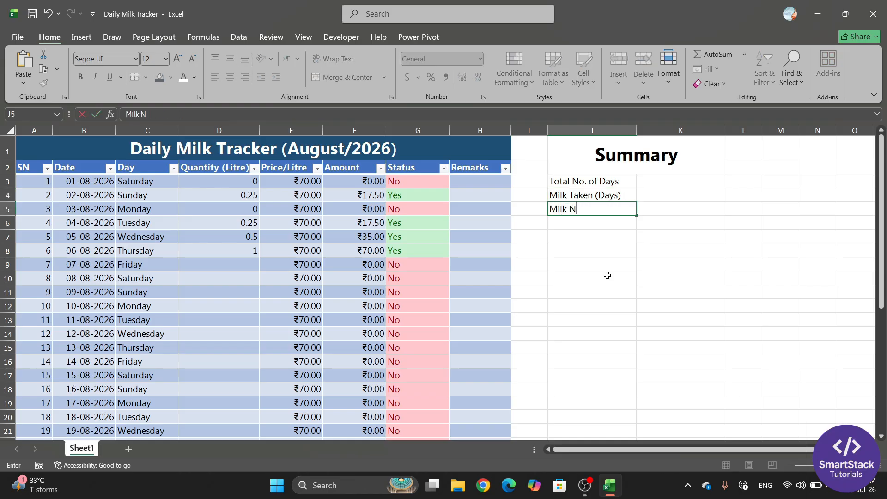
pyautogui.write('ot Taken (Days)')
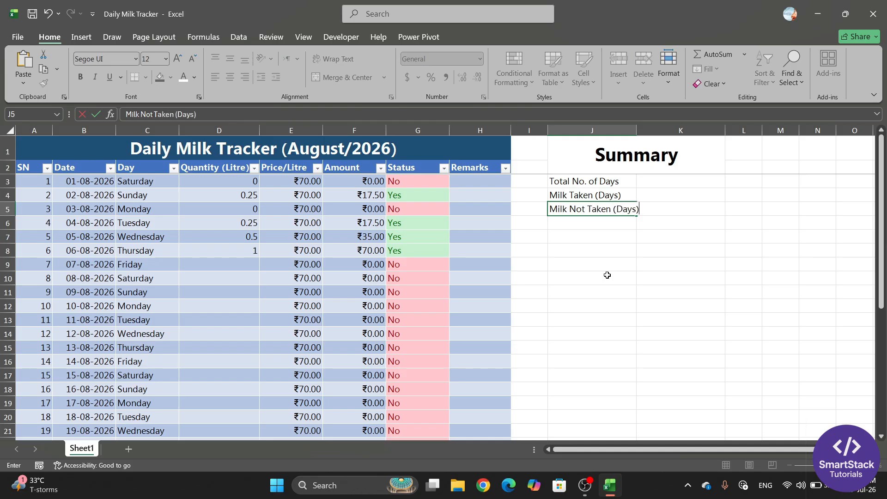
pyautogui.press('Return')
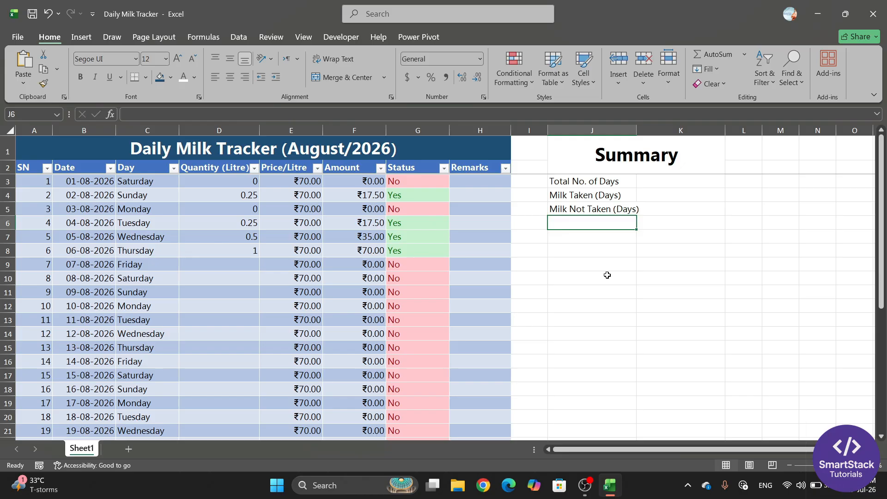
pyautogui.write('Total')
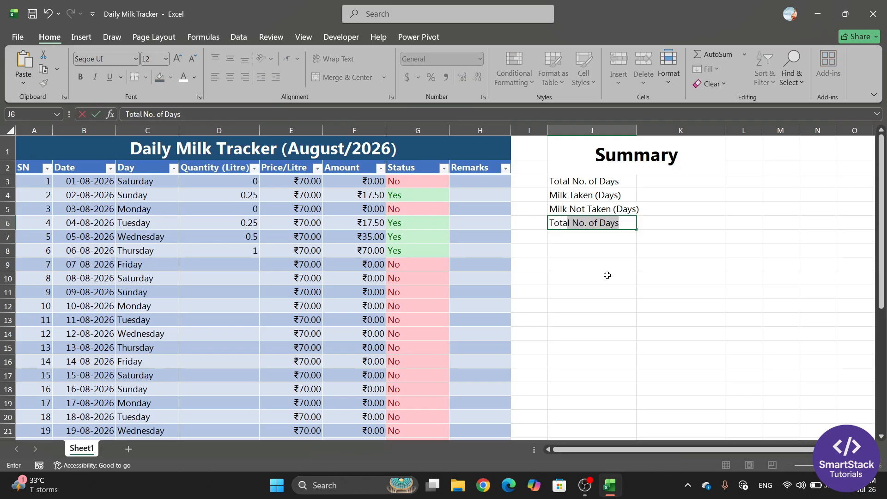
pyautogui.write(' A')
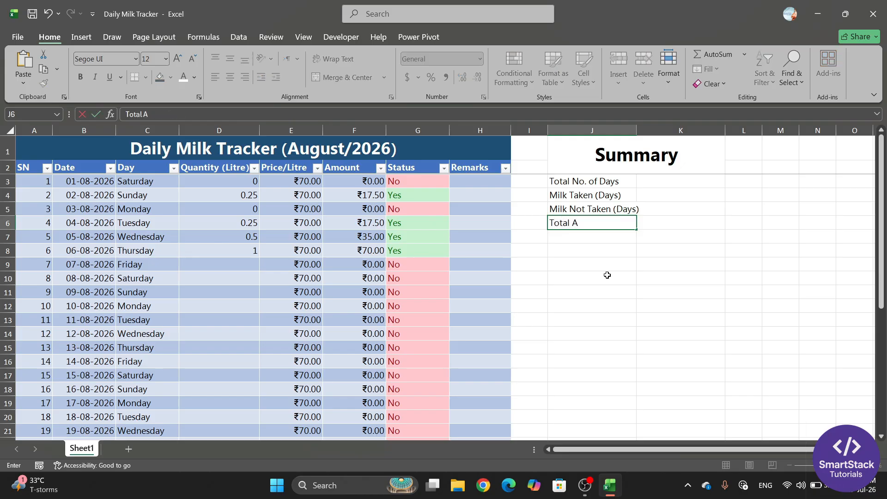
pyautogui.write('mount')
pyautogui.click(661, 227)
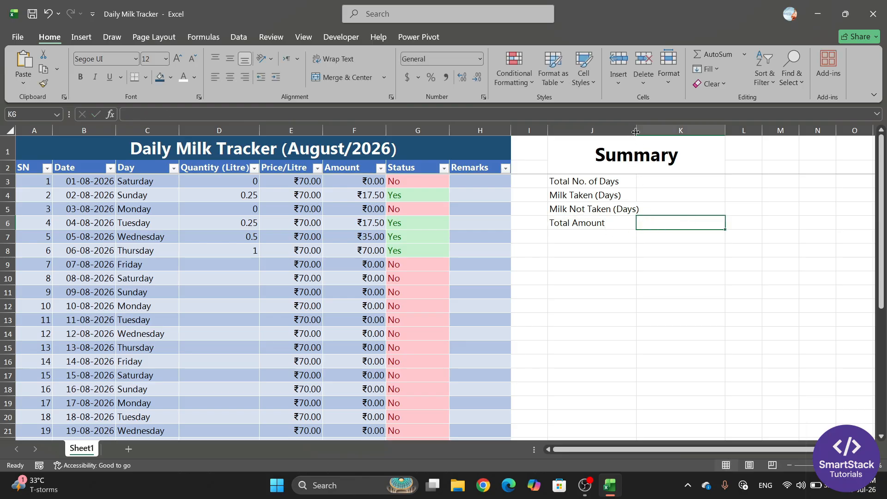
pyautogui.moveTo(637, 130); pyautogui.dragTo(656, 131)
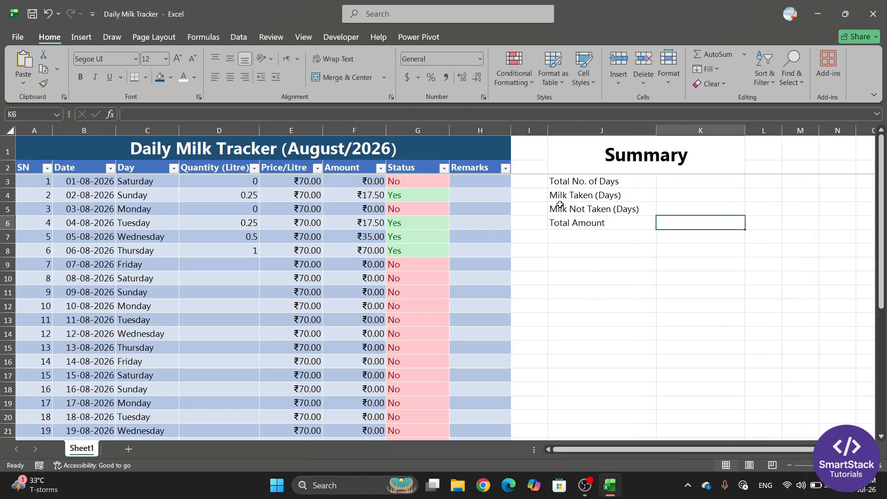
# Step: Give the Summary heading the same dark blue fill and white font color as the sheet title
pyautogui.click(671, 158)
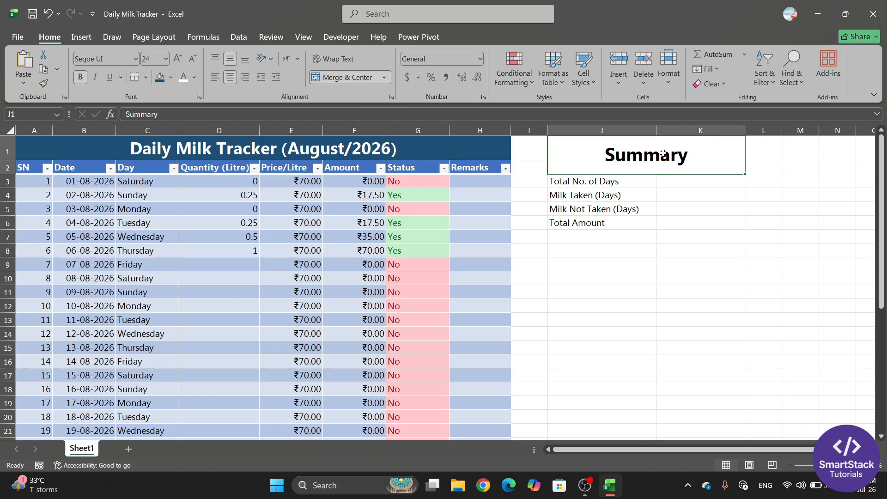
pyautogui.click(159, 78)
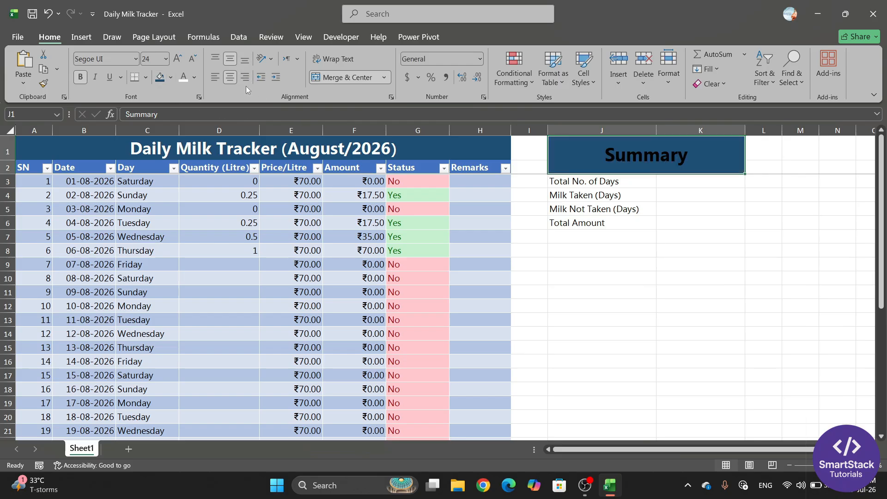
pyautogui.click(183, 77)
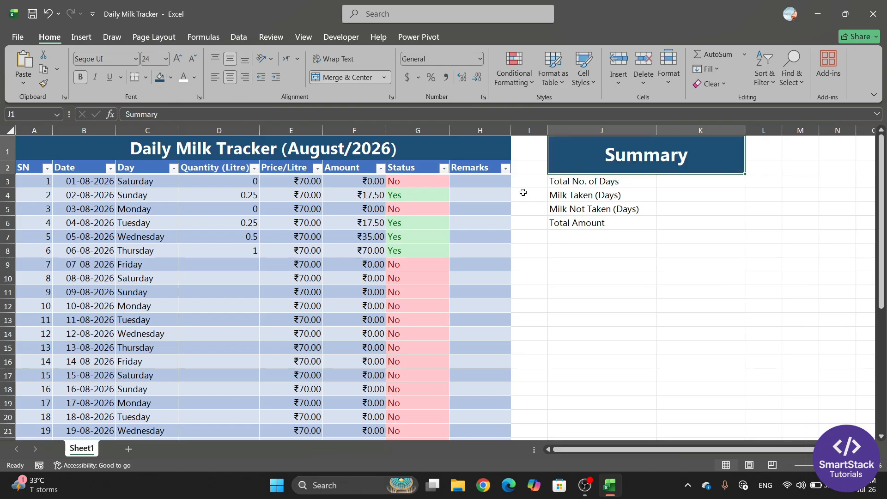
pyautogui.click(631, 266)
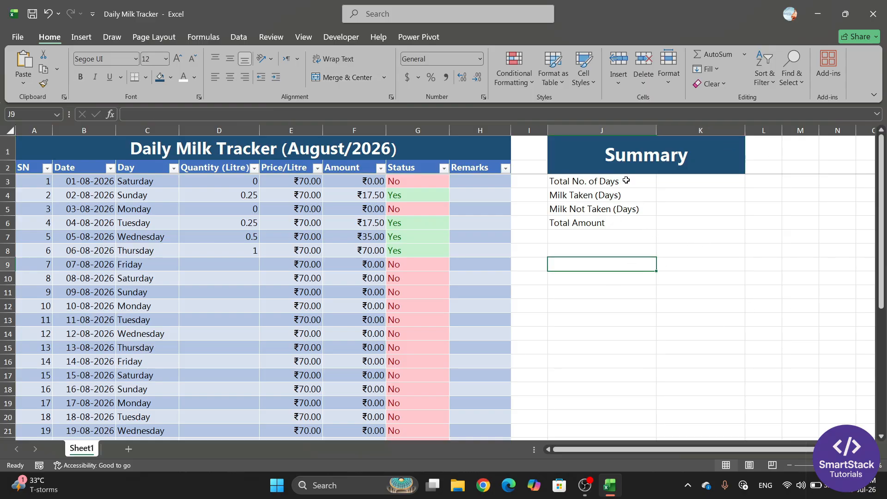
# Step: Calculate the total number of days in K3 with =COUNTA(Table1[Date])
pyautogui.click(692, 186)
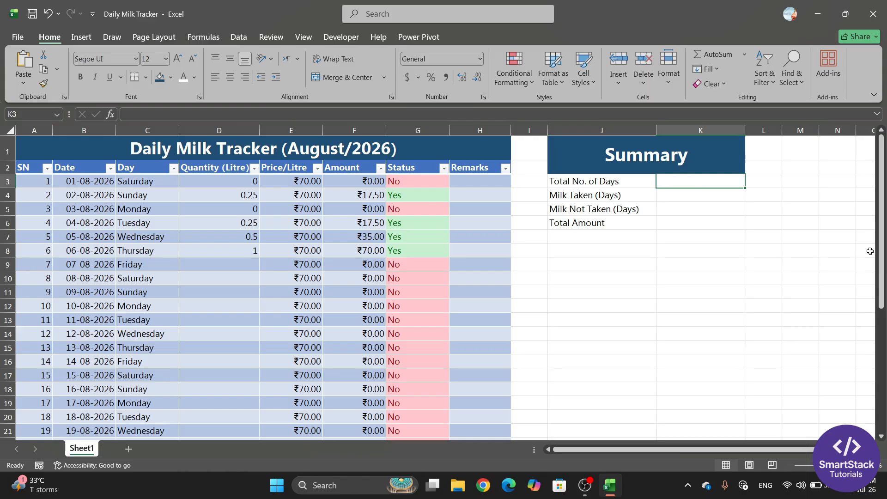
pyautogui.write('=')
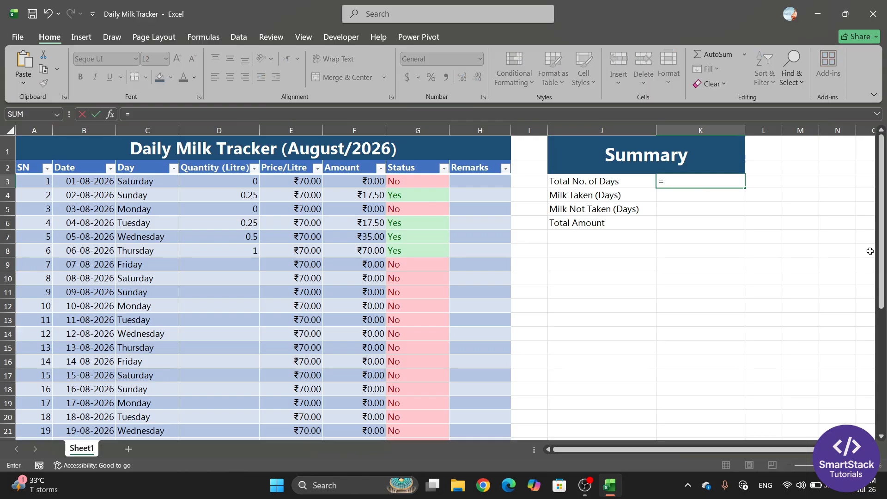
pyautogui.write('co')
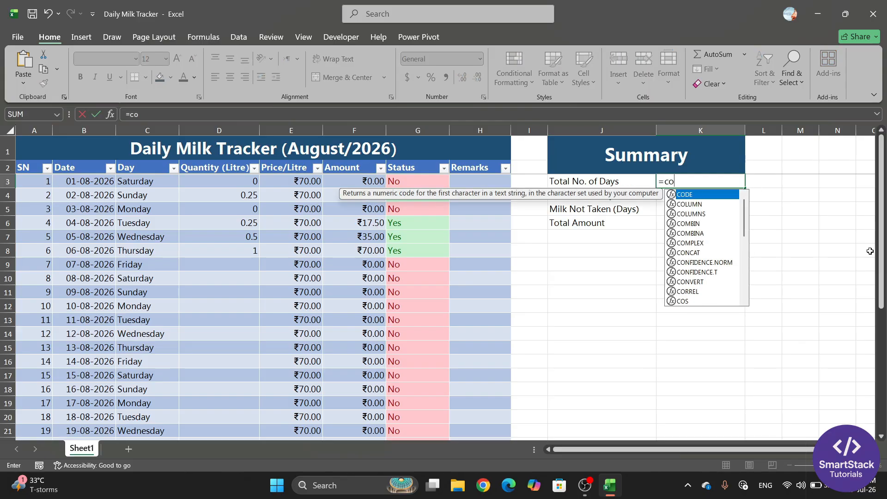
pyautogui.write('unta')
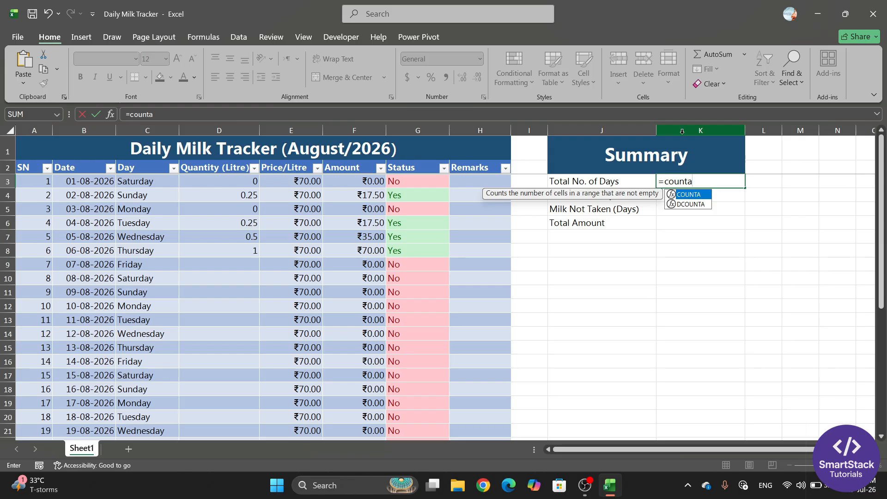
pyautogui.write('(')
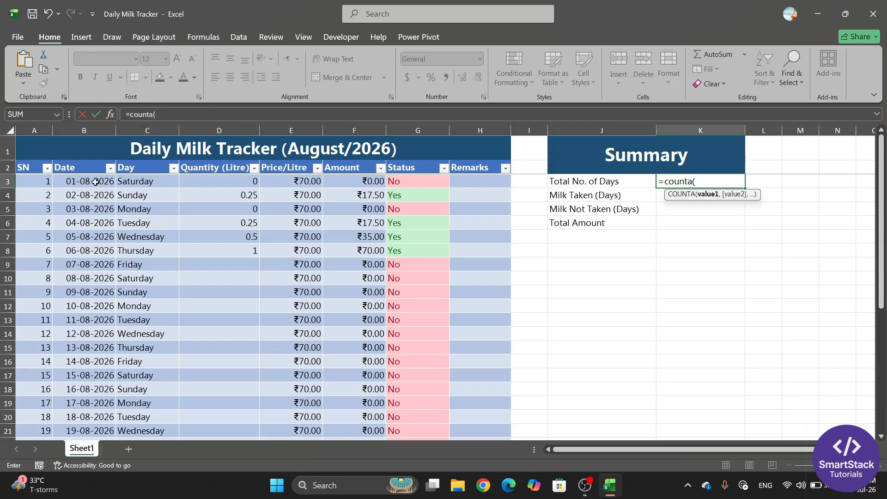
pyautogui.moveTo(95, 182); pyautogui.dragTo(79, 403)
pyautogui.scroll(2, 488, 321)
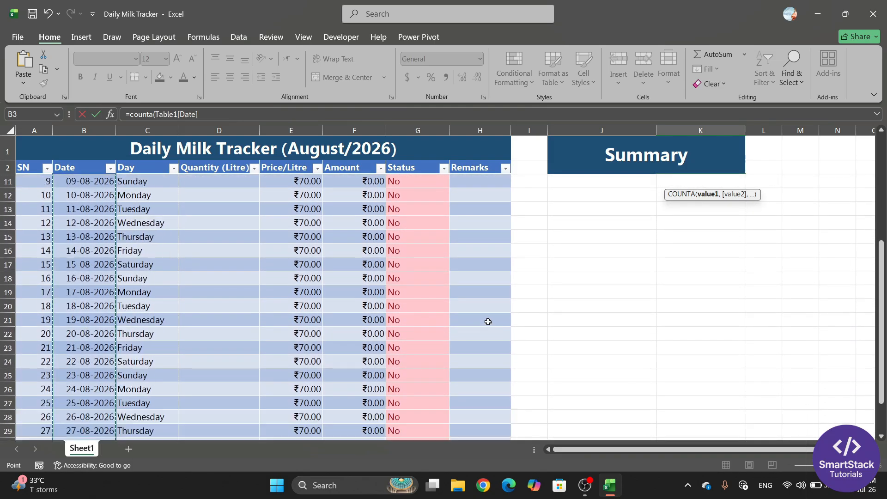
pyautogui.scroll(3, 488, 322)
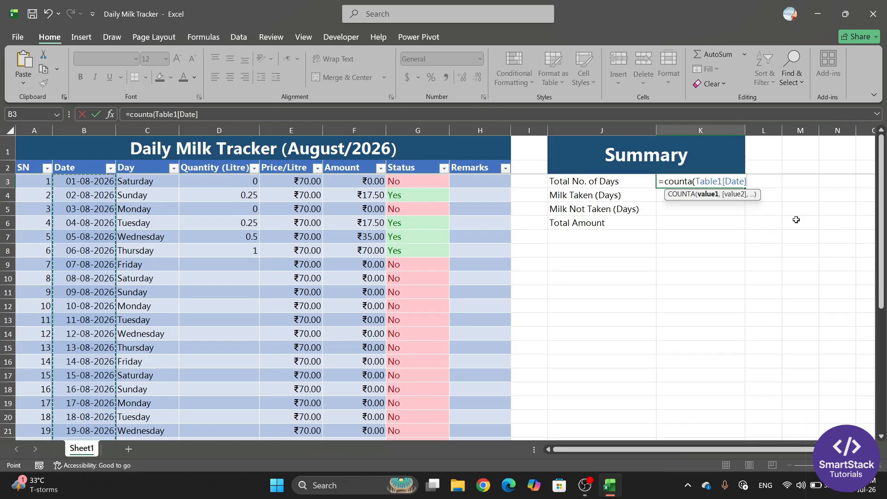
pyautogui.write(')')
pyautogui.press('Return')
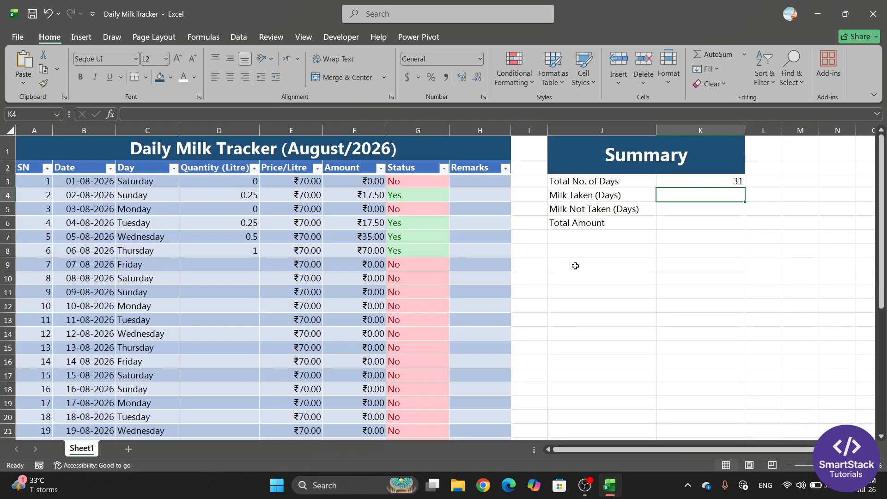
pyautogui.click(680, 183)
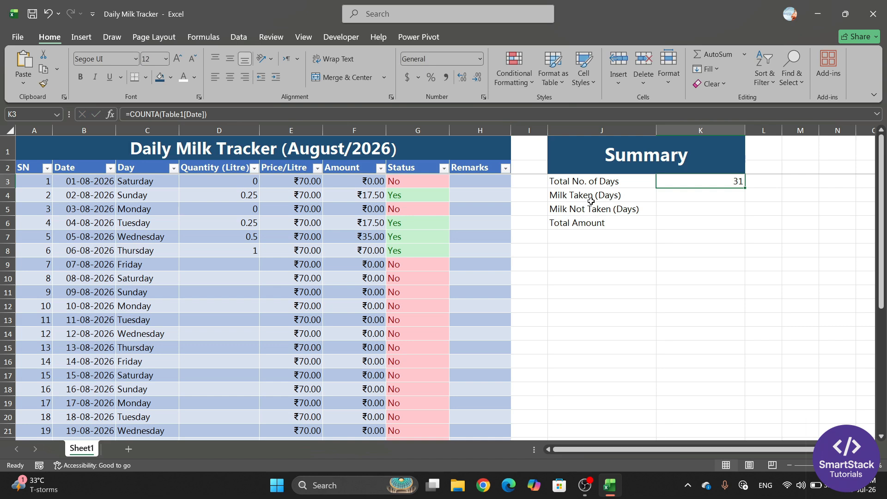
# Step: Count the days milk was taken in K4 with =COUNTIF(Table1[Status],"Yes")
pyautogui.click(684, 198)
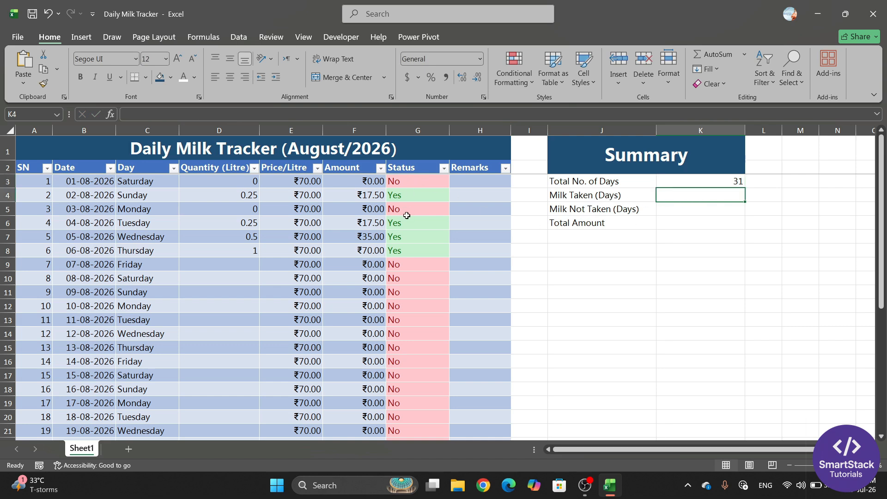
pyautogui.scroll(-3, 408, 253)
pyautogui.scroll(3, 408, 252)
pyautogui.write('=')
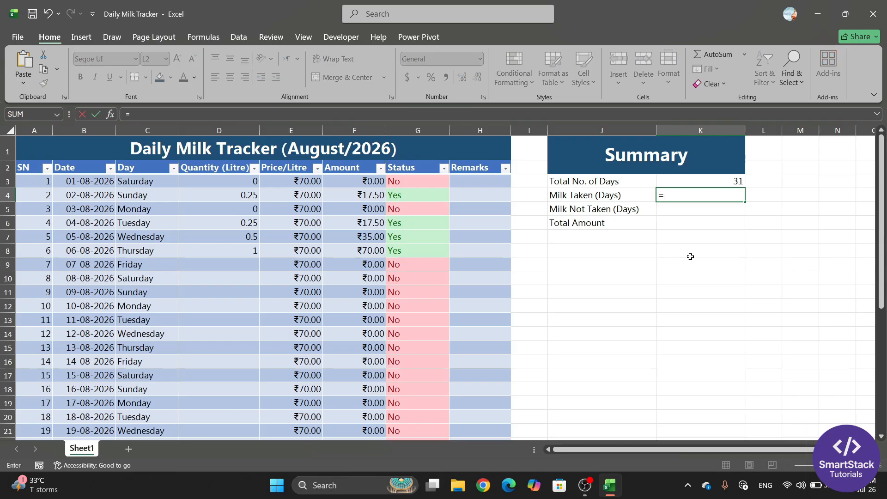
pyautogui.write('count')
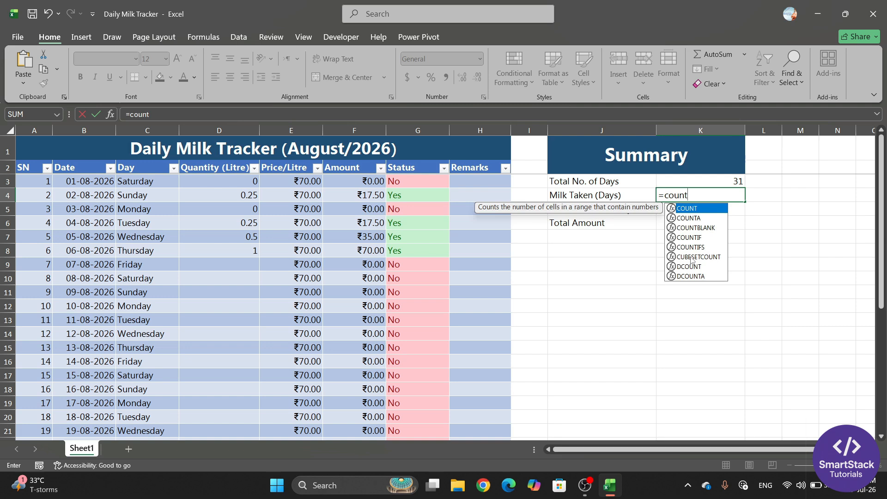
pyautogui.write('if')
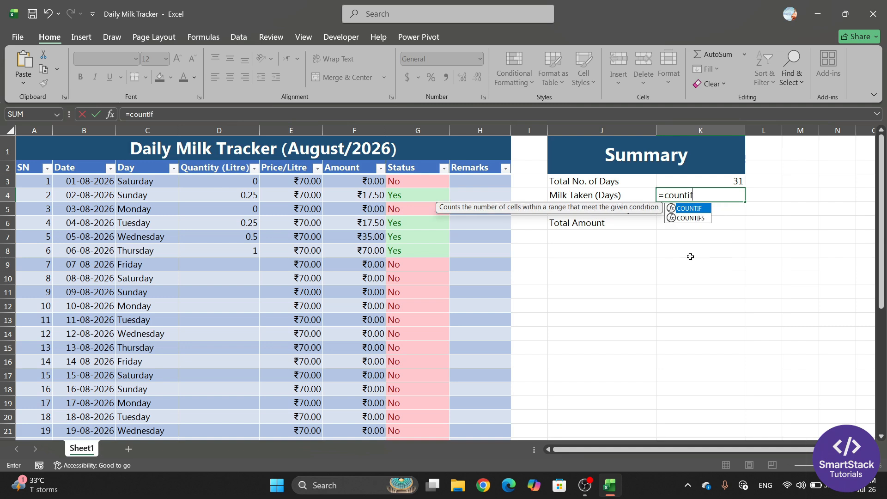
pyautogui.doubleClick(689, 209)
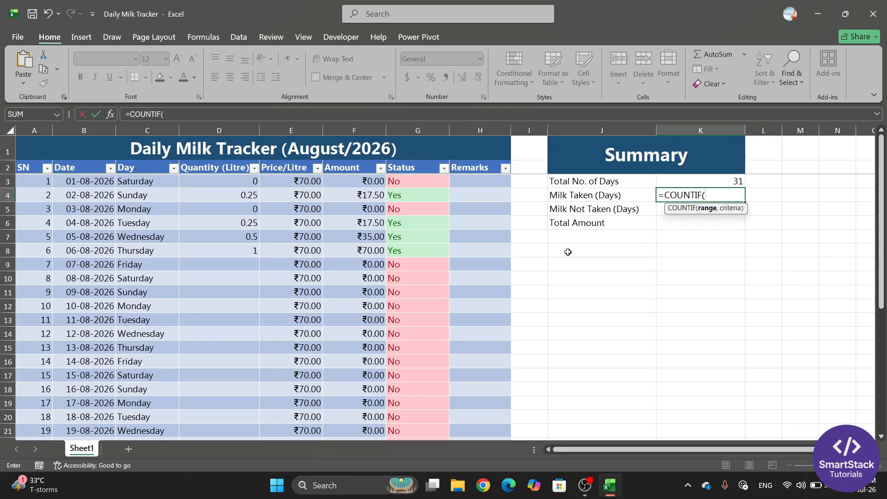
pyautogui.moveTo(405, 183); pyautogui.dragTo(408, 396)
pyautogui.scroll(5, 703, 268)
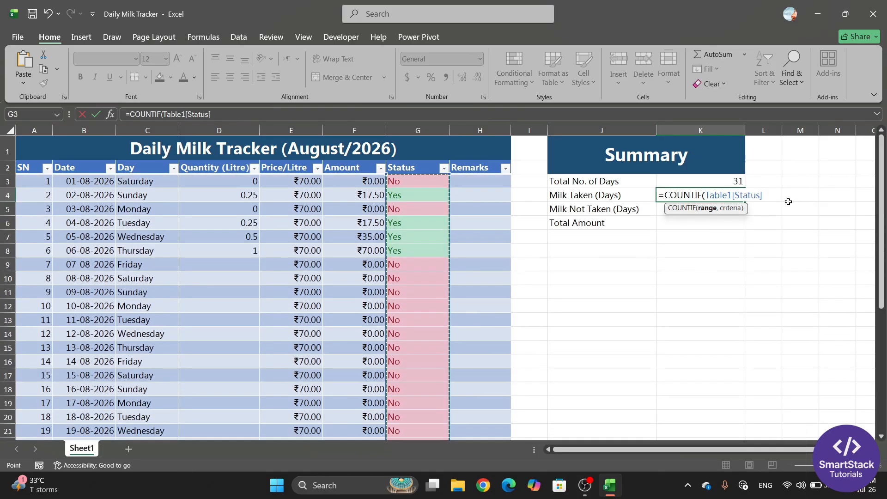
pyautogui.write(',')
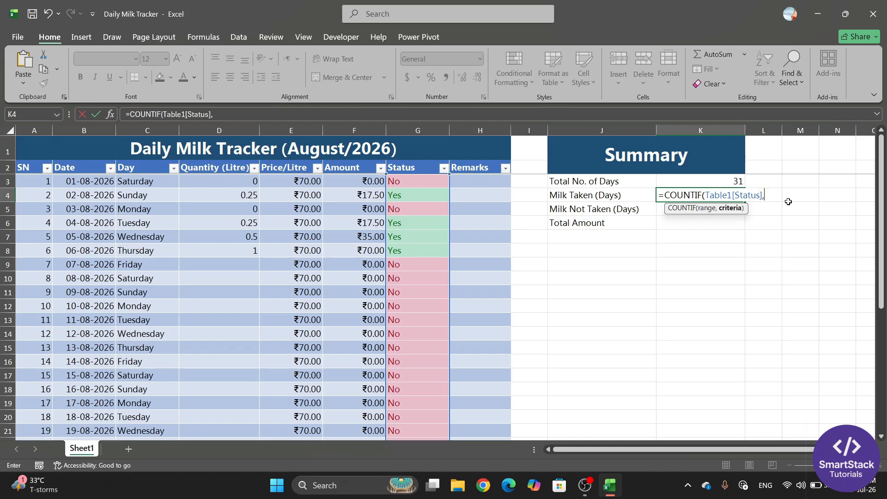
pyautogui.write('"Yes")')
pyautogui.press('Return')
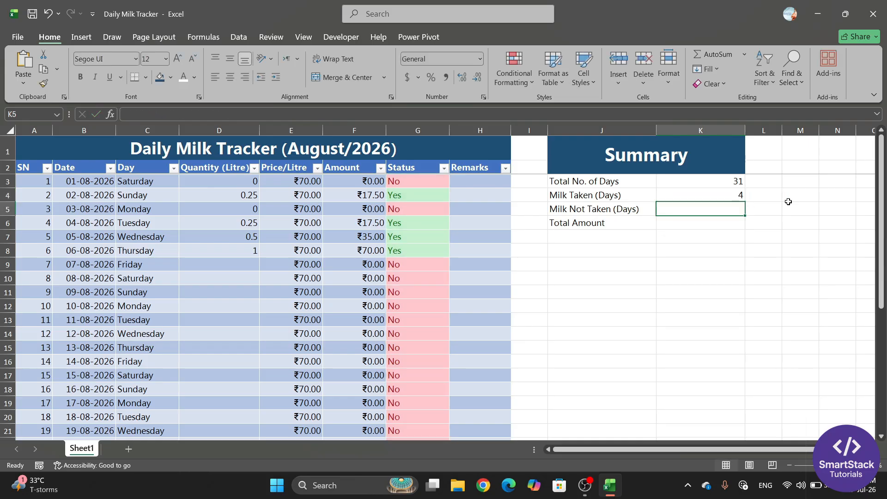
pyautogui.click(710, 198)
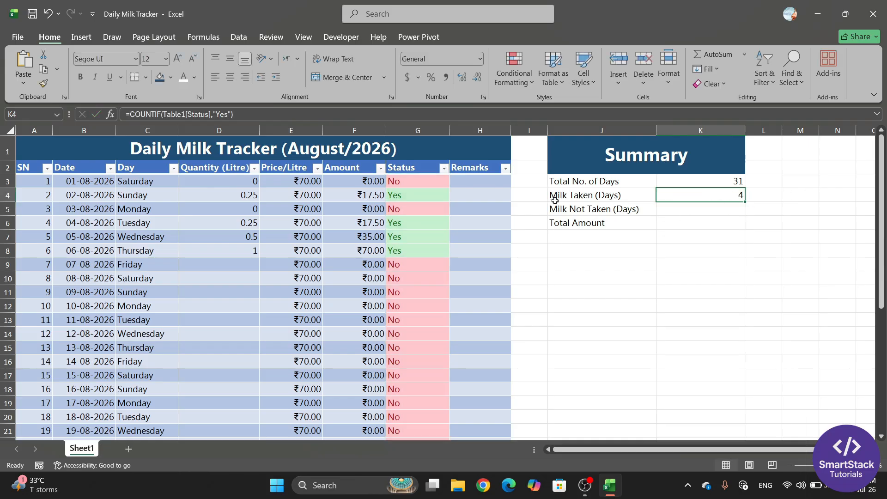
# Step: Choose 2 litres as the quantity for 07-08-2026 and check its status and the Milk Taken (Days) count
pyautogui.click(409, 193)
pyautogui.click(402, 223)
pyautogui.click(397, 235)
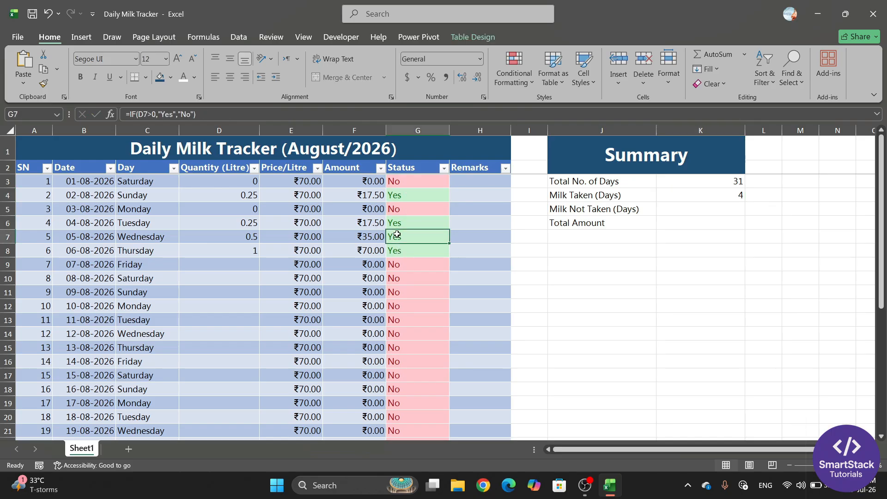
pyautogui.click(404, 253)
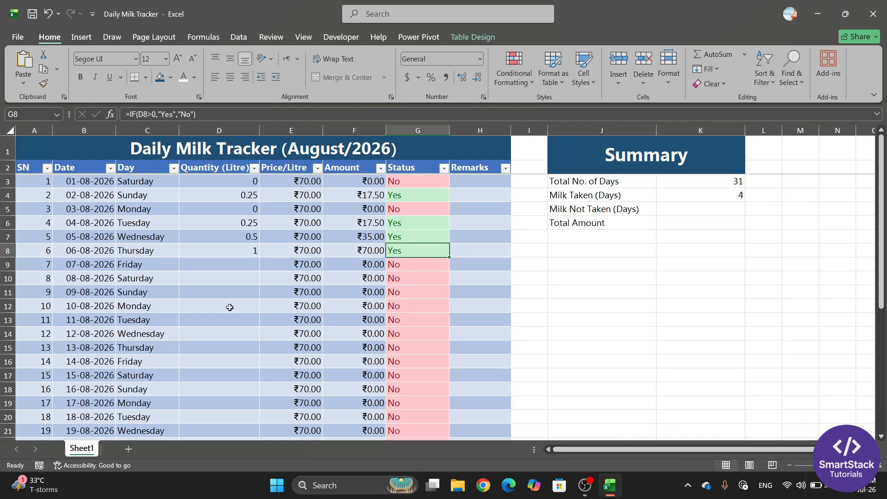
pyautogui.click(239, 268)
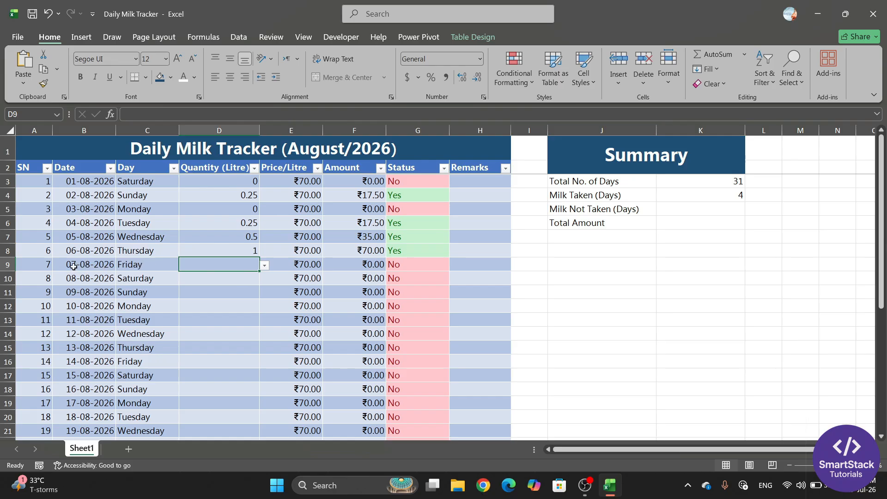
pyautogui.click(265, 265)
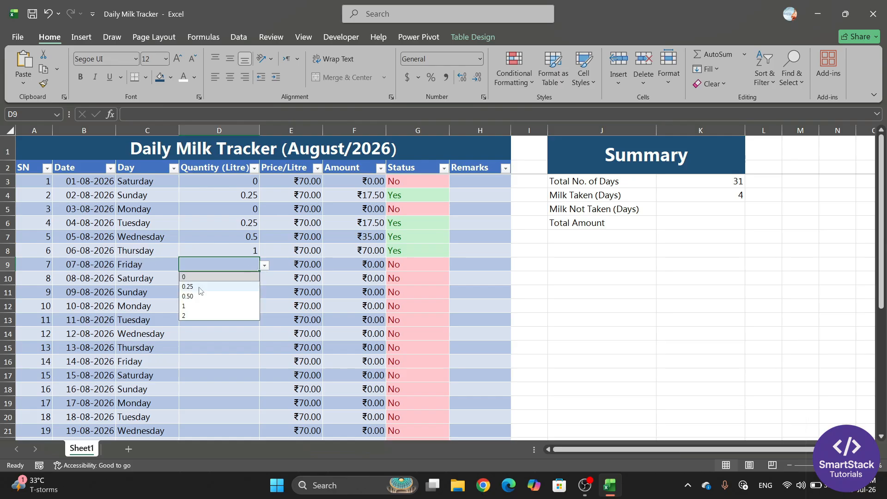
pyautogui.click(191, 315)
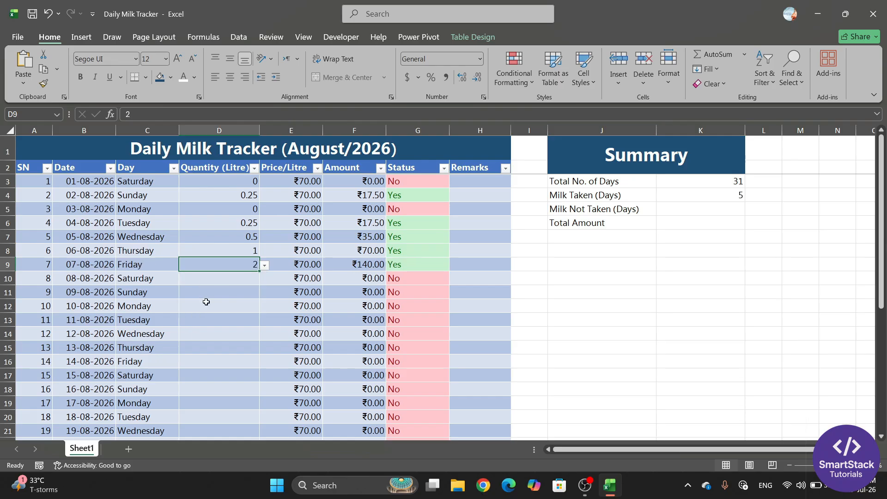
pyautogui.click(421, 266)
pyautogui.click(710, 198)
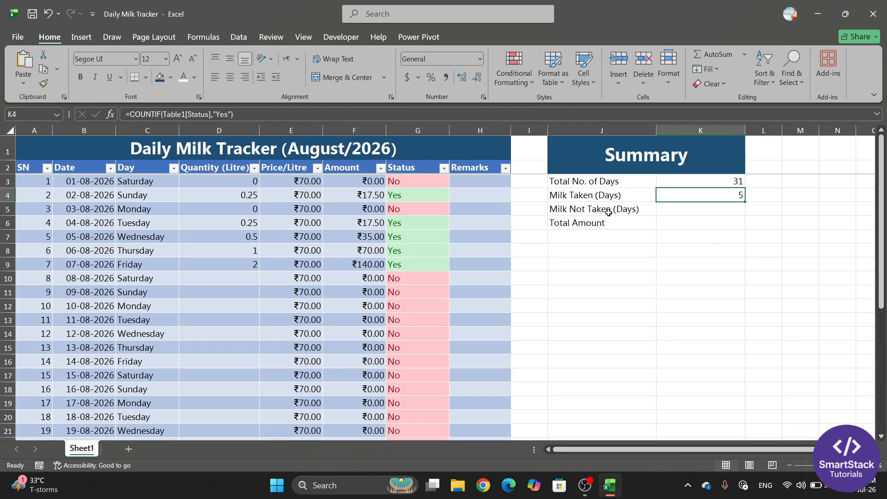
# Step: Count the days milk was not taken in K5 with =COUNTIF(Table1[Status],"No")
pyautogui.click(706, 209)
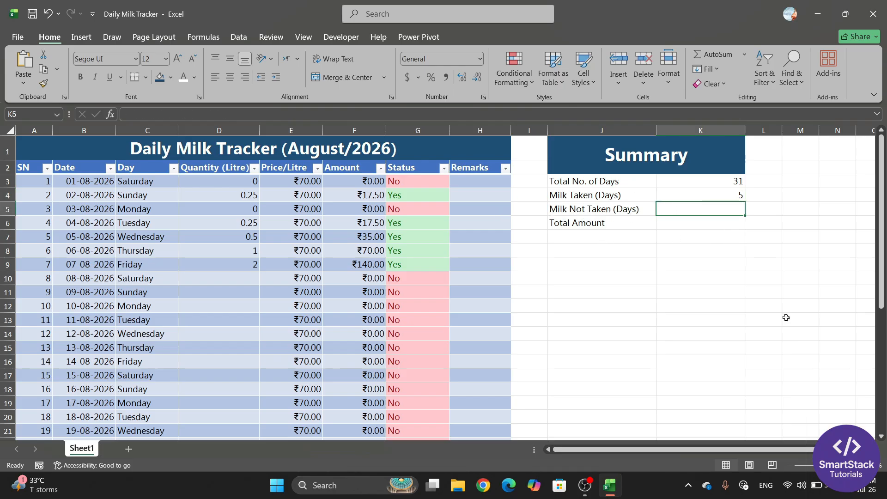
pyautogui.click(689, 195)
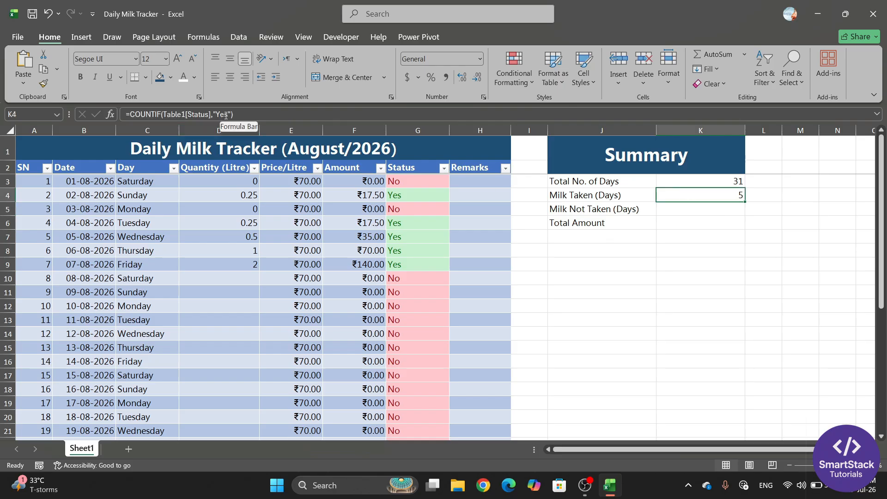
pyautogui.click(708, 208)
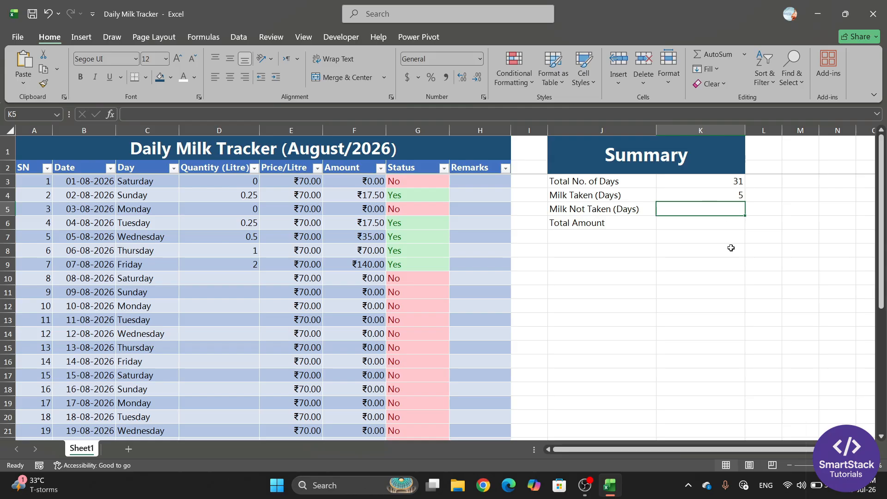
pyautogui.write('=count')
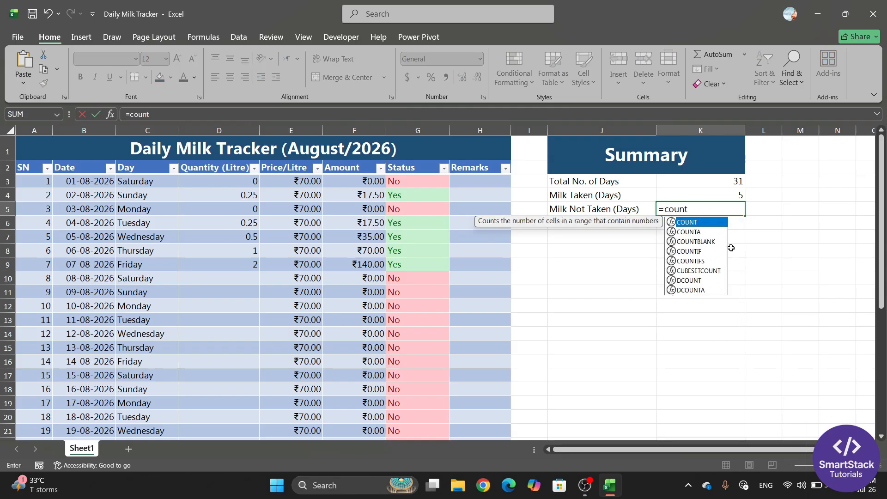
pyautogui.write('if')
pyautogui.press('Tab')
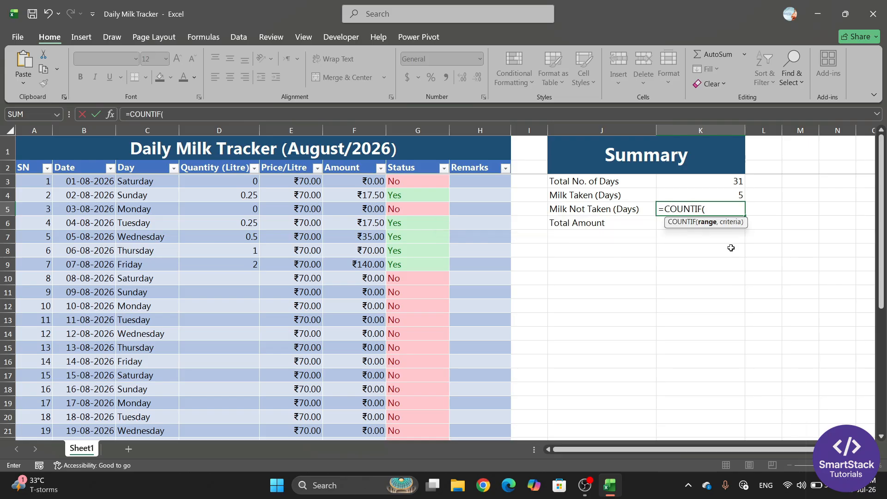
pyautogui.moveTo(418, 182); pyautogui.dragTo(410, 404)
pyautogui.scroll(5, 733, 295)
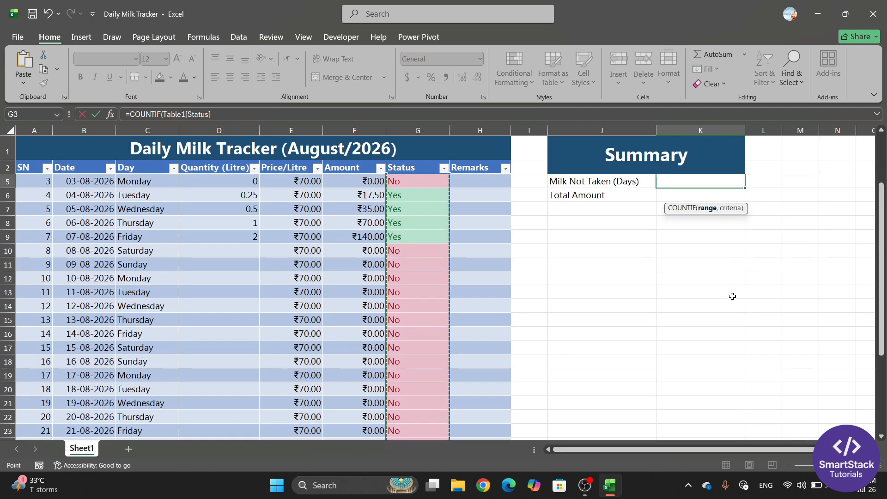
pyautogui.write(',')
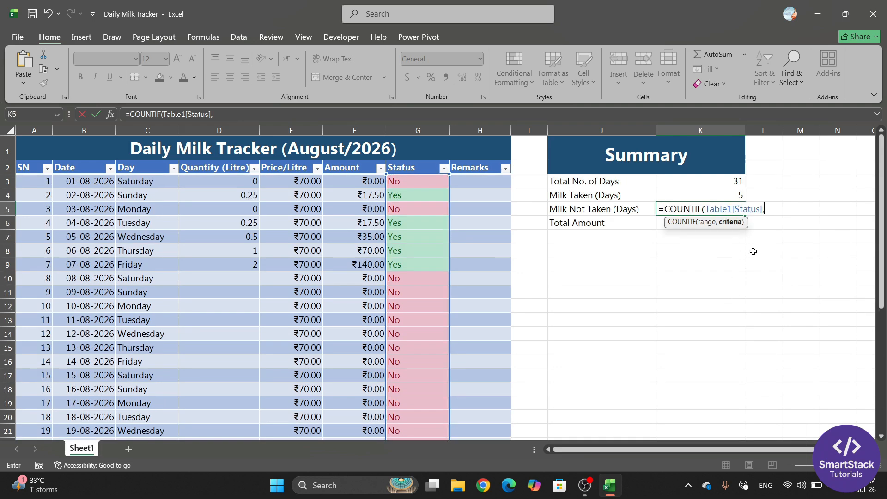
pyautogui.write('"No")')
pyautogui.press('Return')
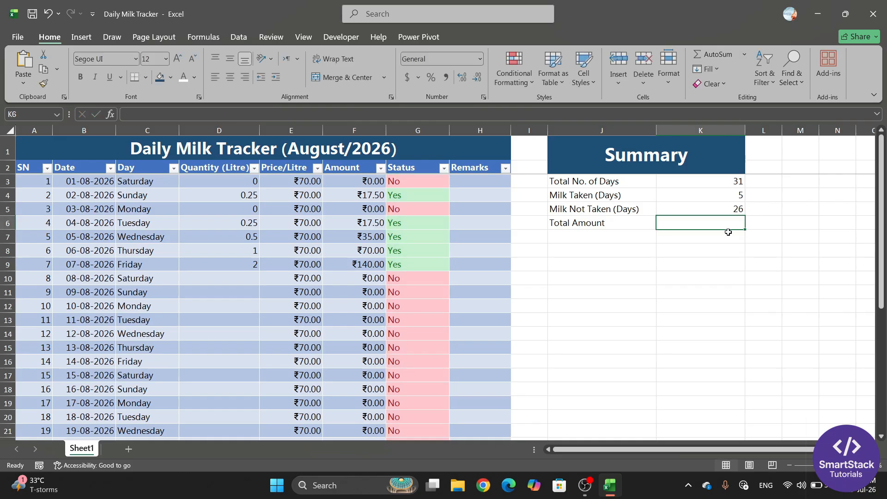
pyautogui.click(716, 211)
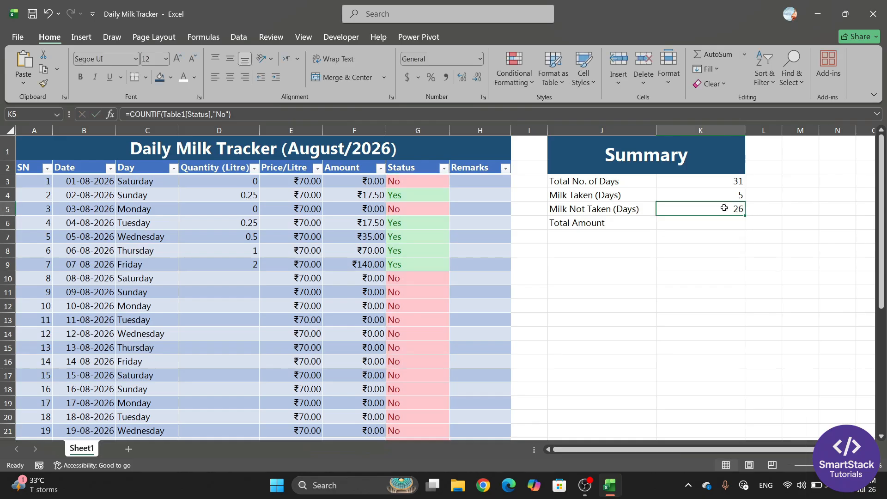
# Step: Examine the daily values in the Amount column that feed the Total Amount row of the summary
pyautogui.click(573, 226)
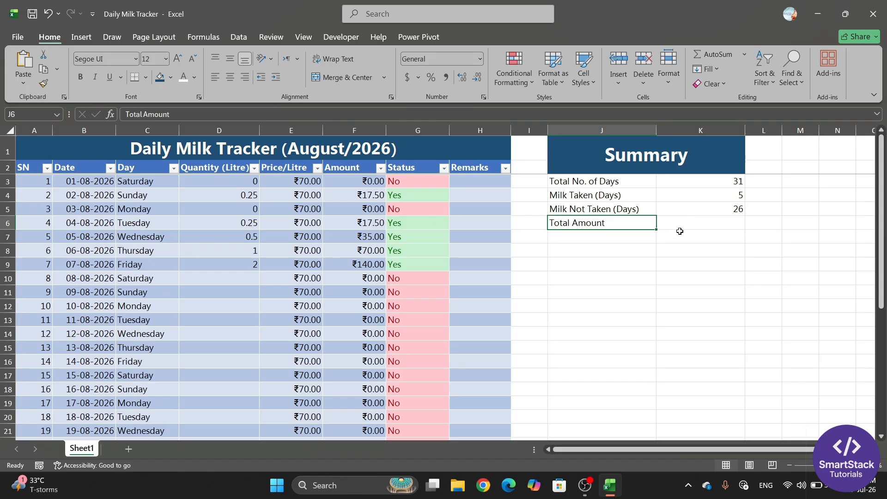
pyautogui.click(684, 224)
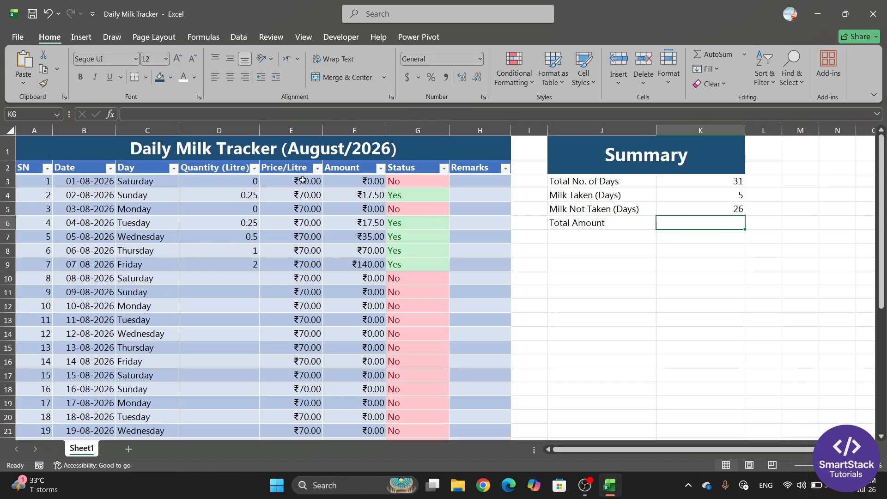
pyautogui.click(344, 180)
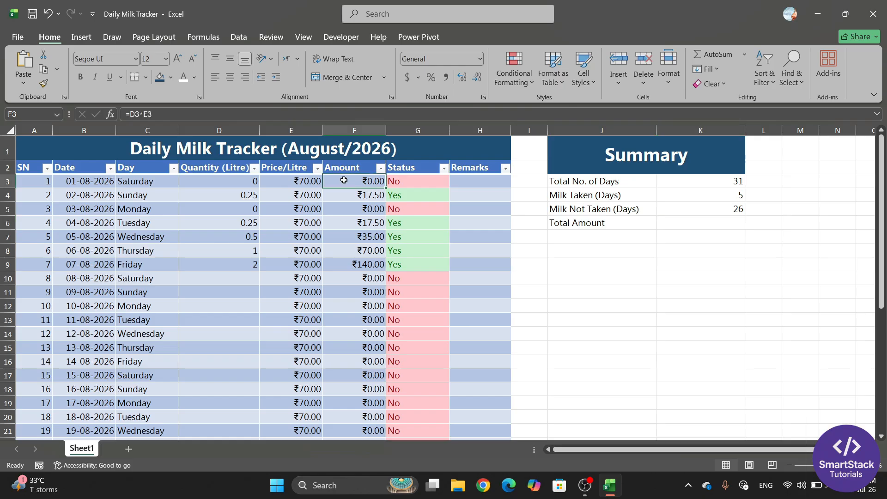
pyautogui.moveTo(344, 180); pyautogui.dragTo(358, 291)
pyautogui.scroll(-4, 359, 221)
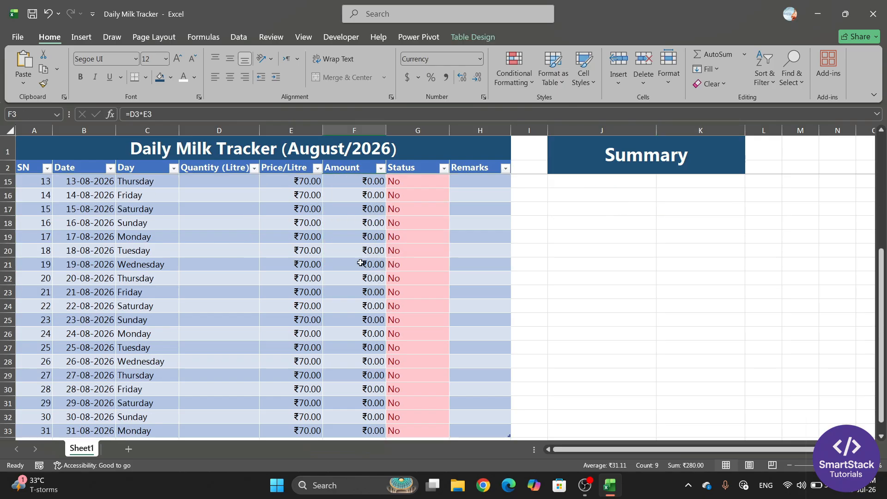
pyautogui.scroll(4, 360, 262)
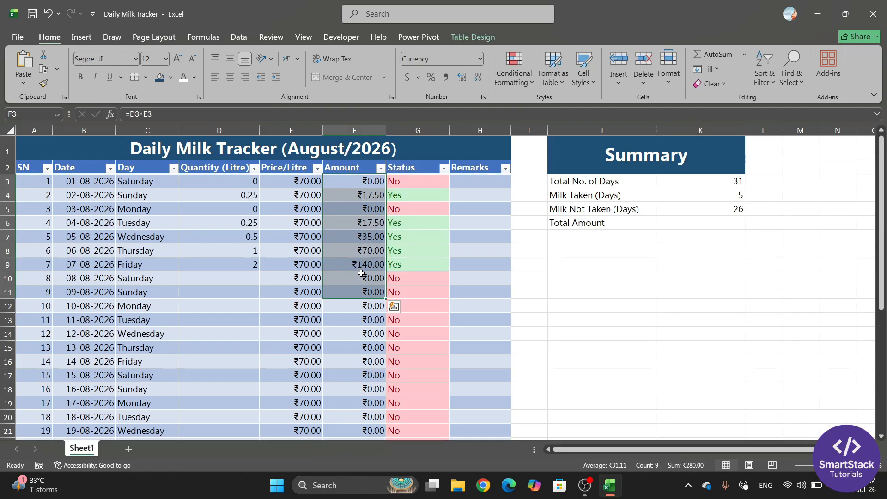
pyautogui.click(240, 273)
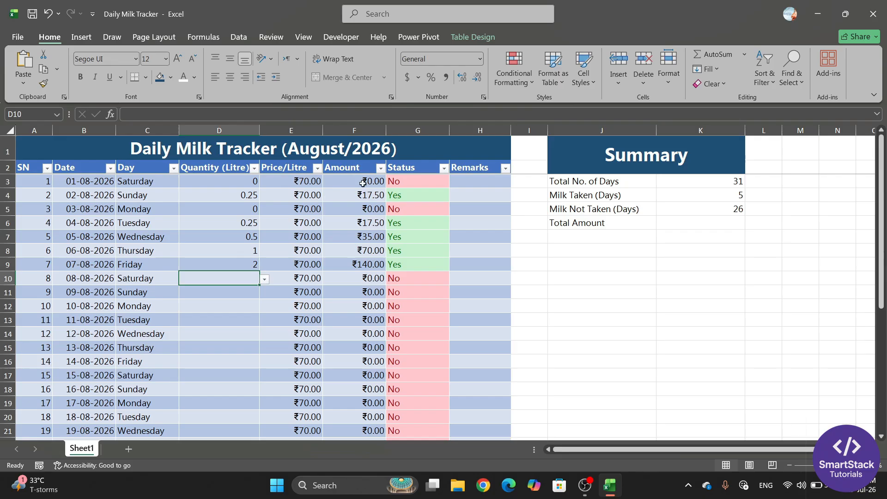
pyautogui.moveTo(363, 183); pyautogui.dragTo(361, 375)
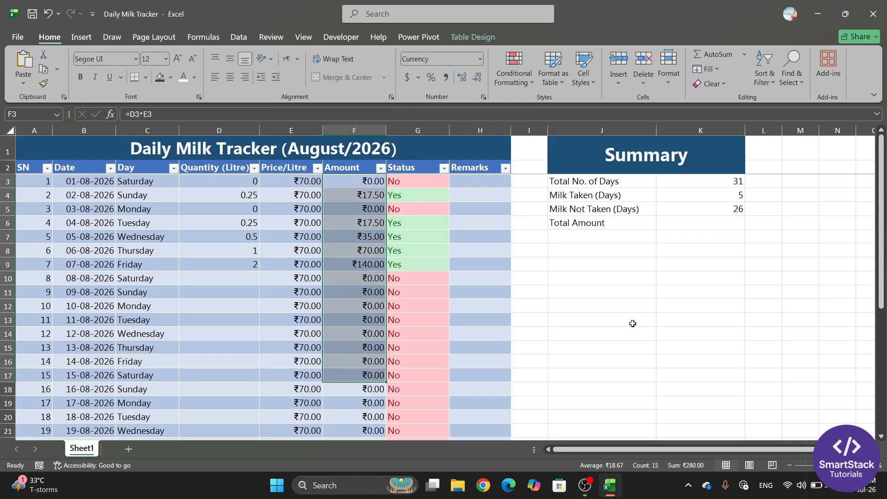
# Step: Calculate the total amount in K6 by summing the table's Amount column with =SUM(Table1[Amount])
pyautogui.click(693, 225)
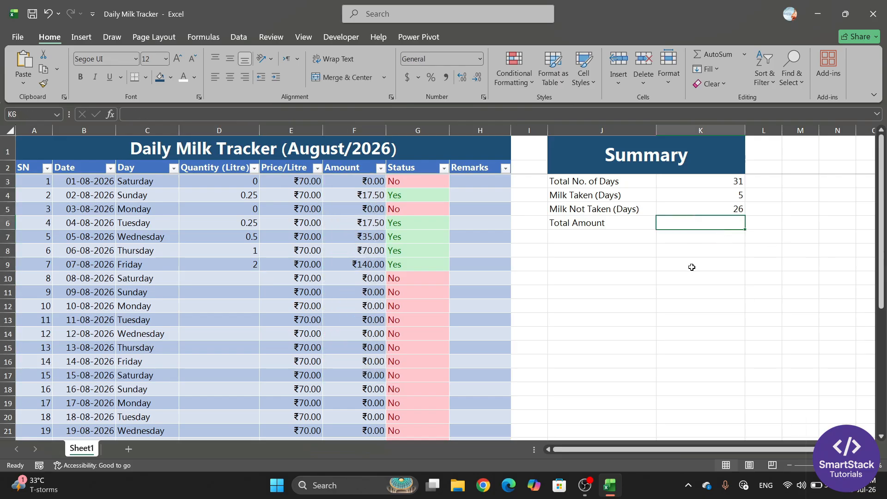
pyautogui.write('=')
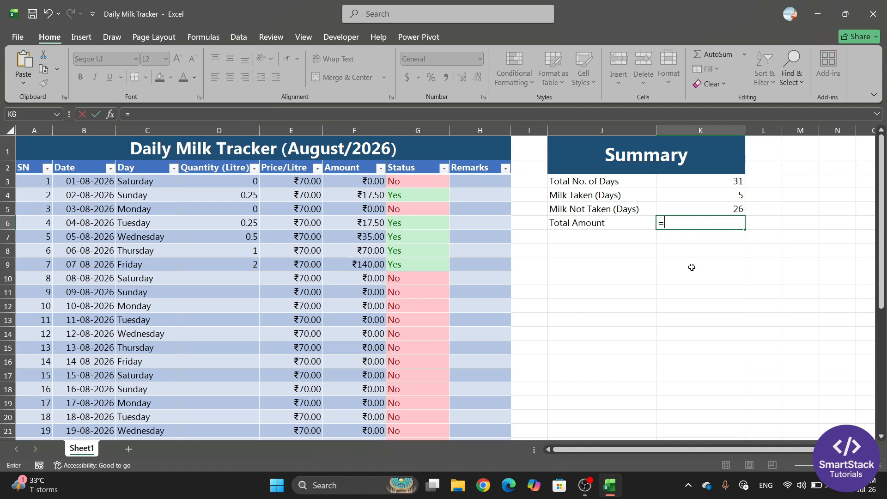
pyautogui.write('sum')
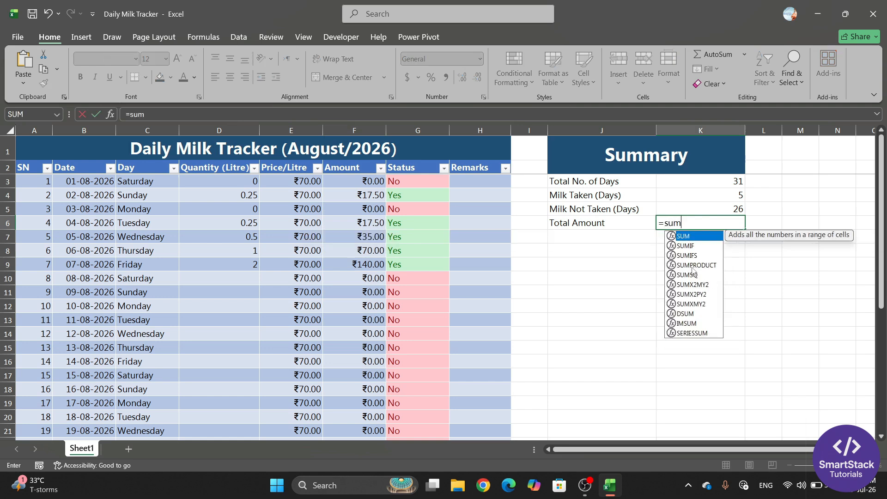
pyautogui.press('Tab')
pyautogui.moveTo(361, 183); pyautogui.dragTo(366, 401)
pyautogui.scroll(5, 701, 311)
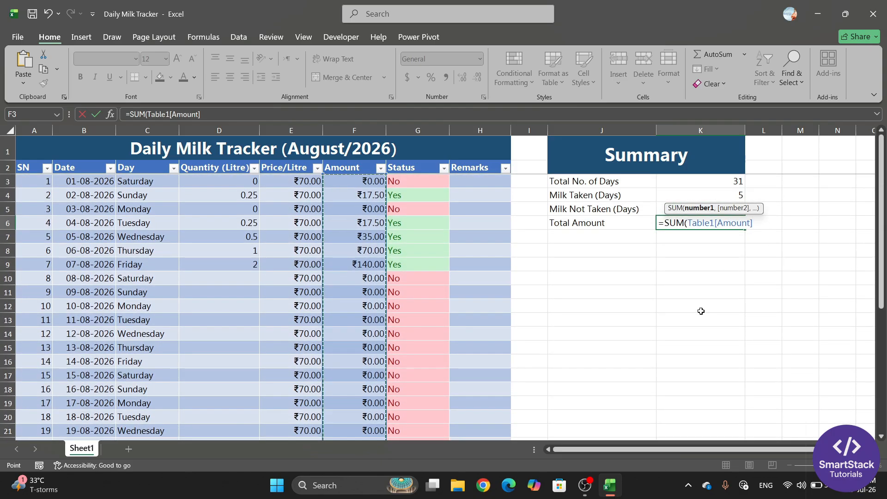
pyautogui.press('Return')
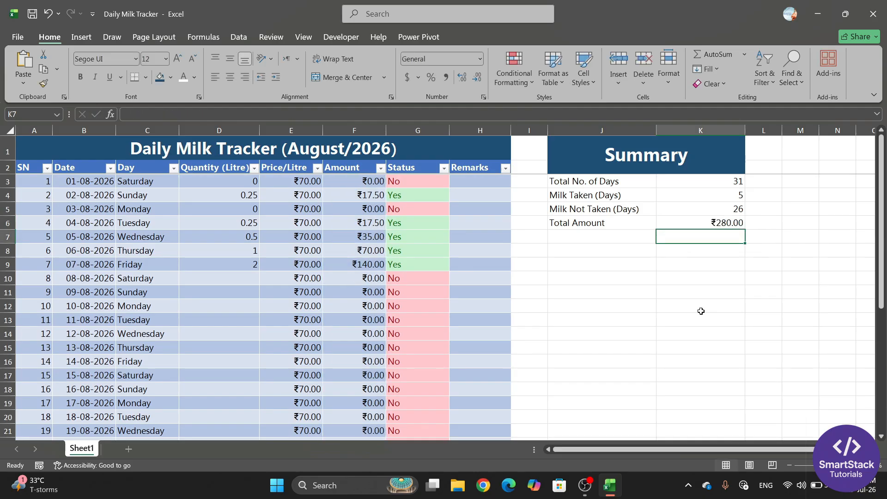
# Step: Apply all borders to the summary labels and values in J3:K6
pyautogui.click(728, 199)
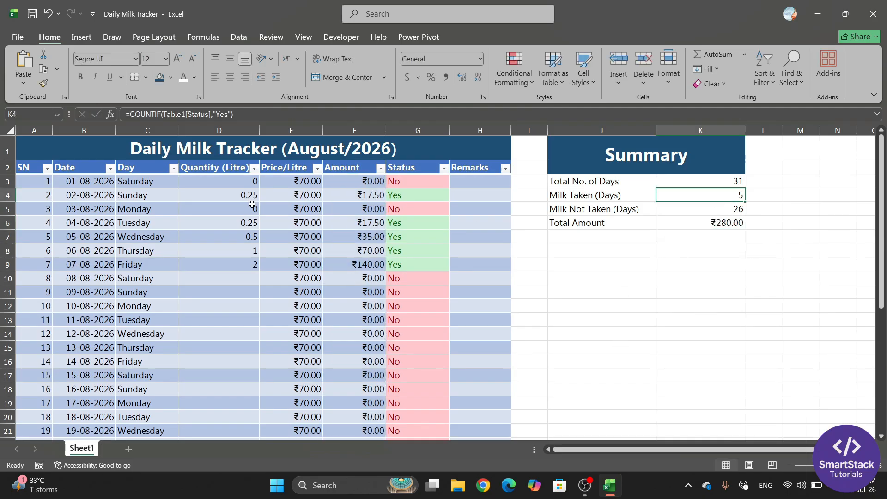
pyautogui.click(231, 200)
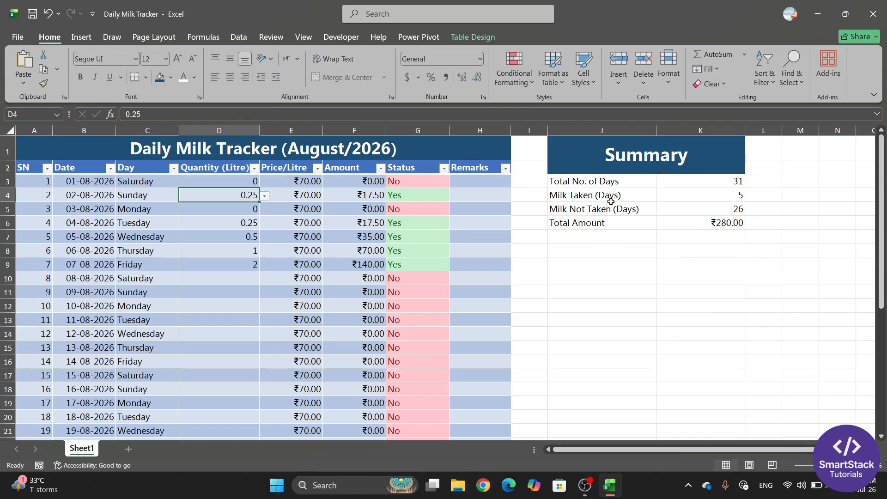
pyautogui.moveTo(607, 185); pyautogui.dragTo(609, 220)
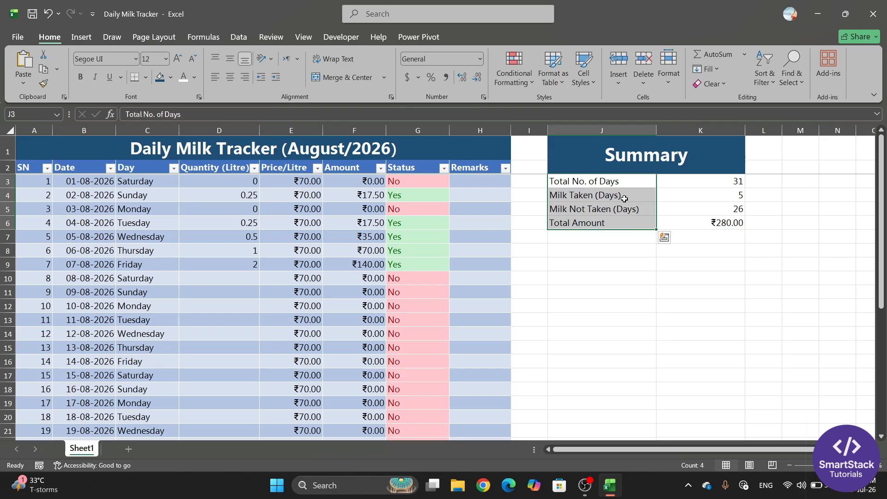
pyautogui.moveTo(603, 184); pyautogui.dragTo(711, 217)
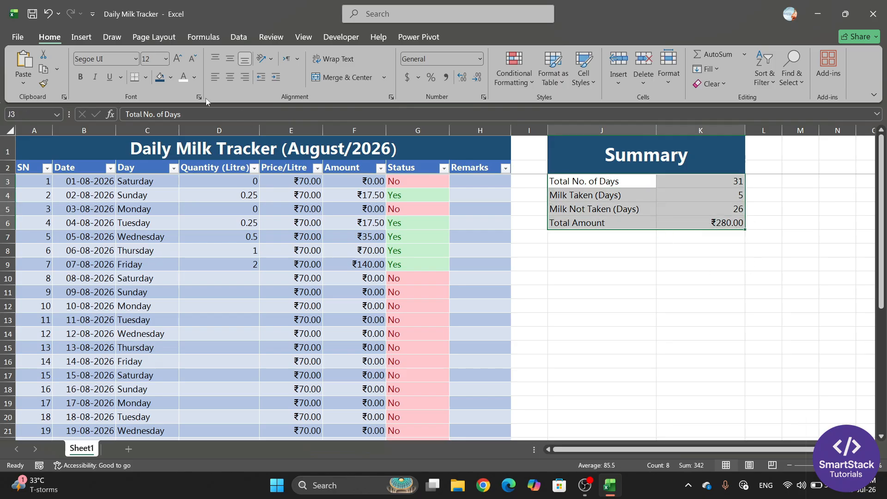
pyautogui.click(146, 77)
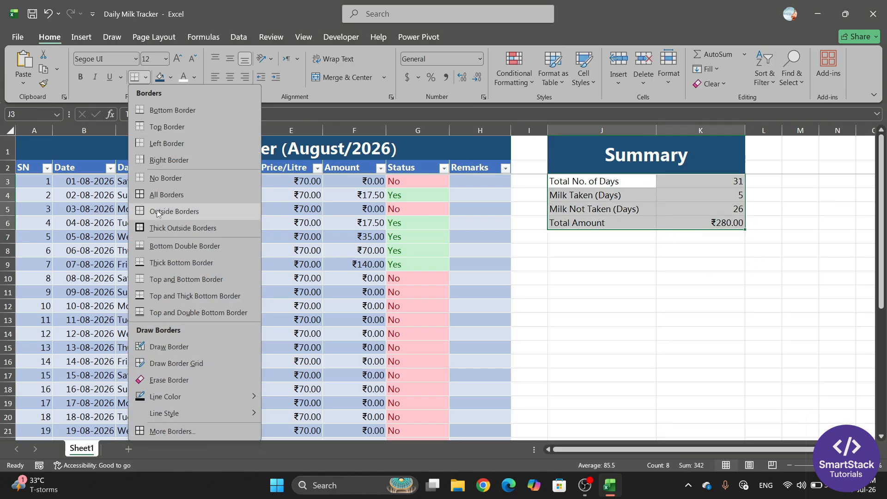
pyautogui.click(162, 197)
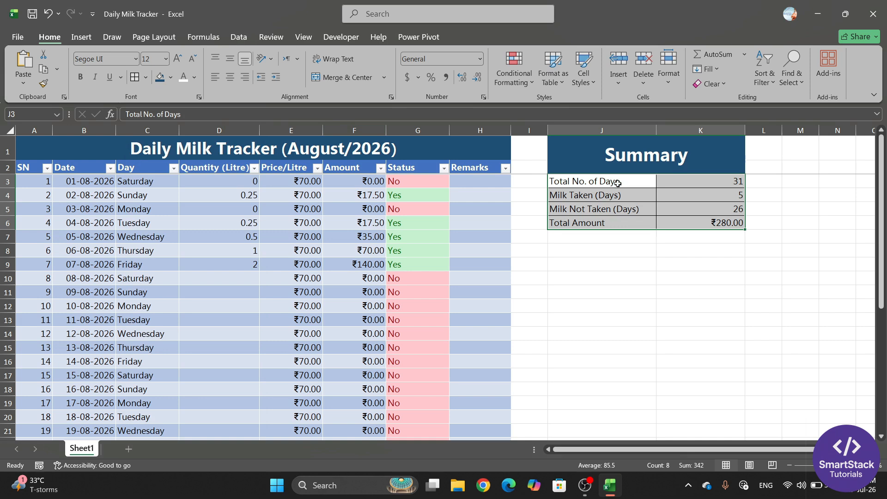
# Step: Fill the summary labels in J3:J6 with a medium-light blue theme color
pyautogui.moveTo(617, 182); pyautogui.dragTo(619, 224)
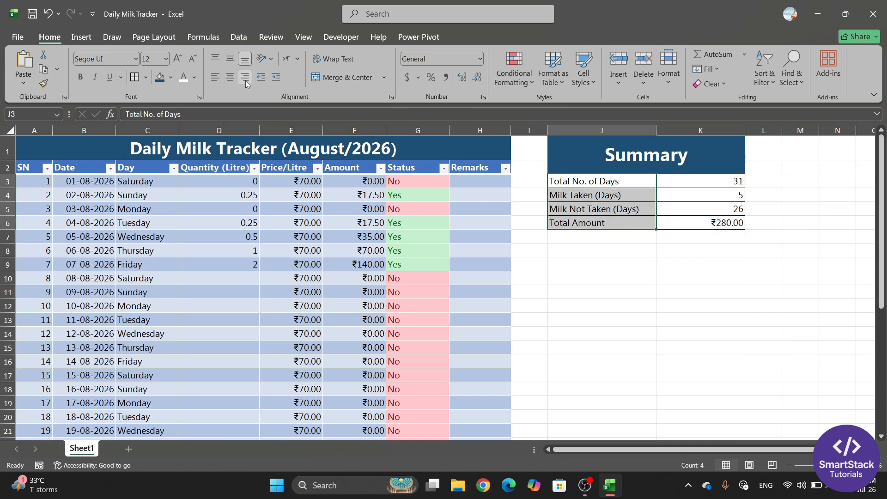
pyautogui.click(171, 77)
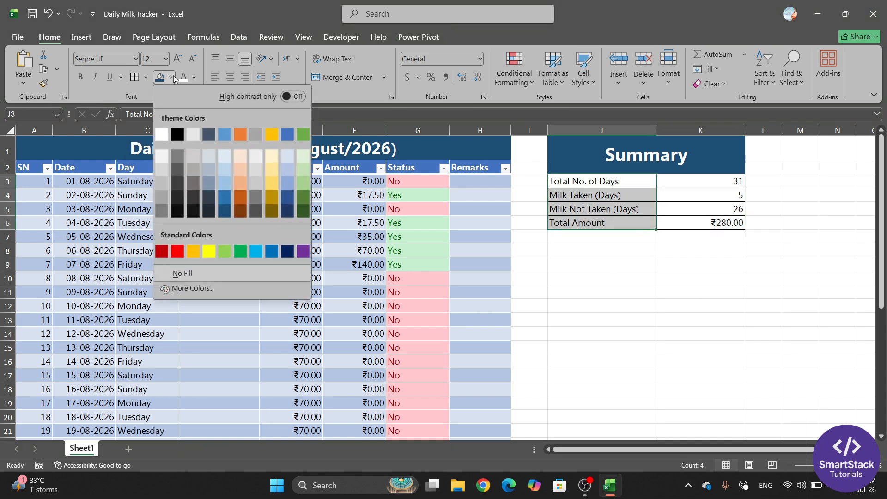
pyautogui.click(225, 183)
pyautogui.click(681, 282)
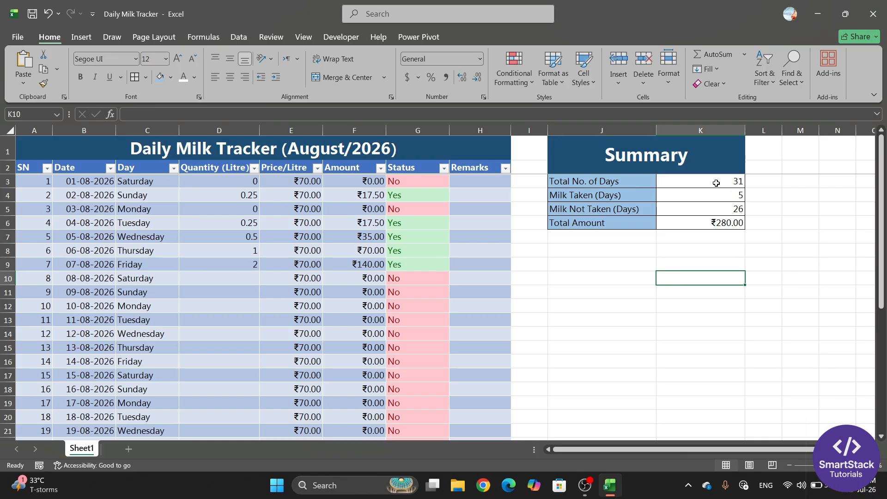
# Step: Make the summary values in K3:K6 bold
pyautogui.moveTo(717, 182); pyautogui.dragTo(733, 223)
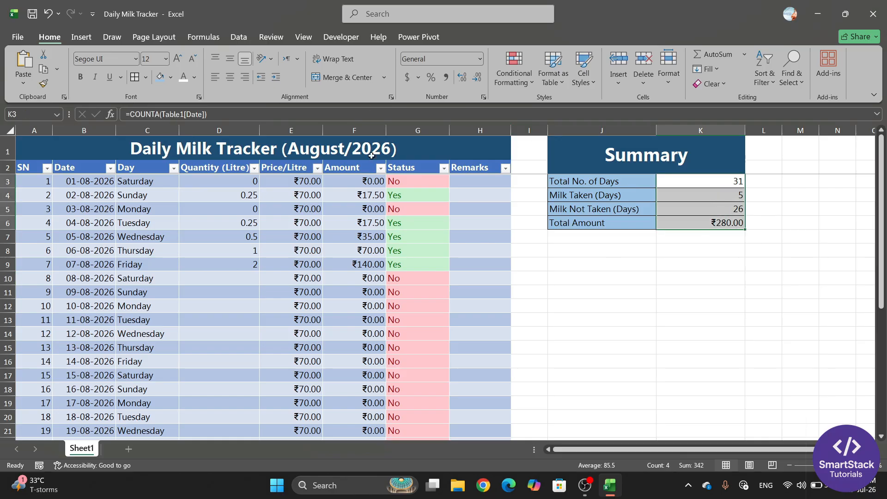
pyautogui.click(82, 78)
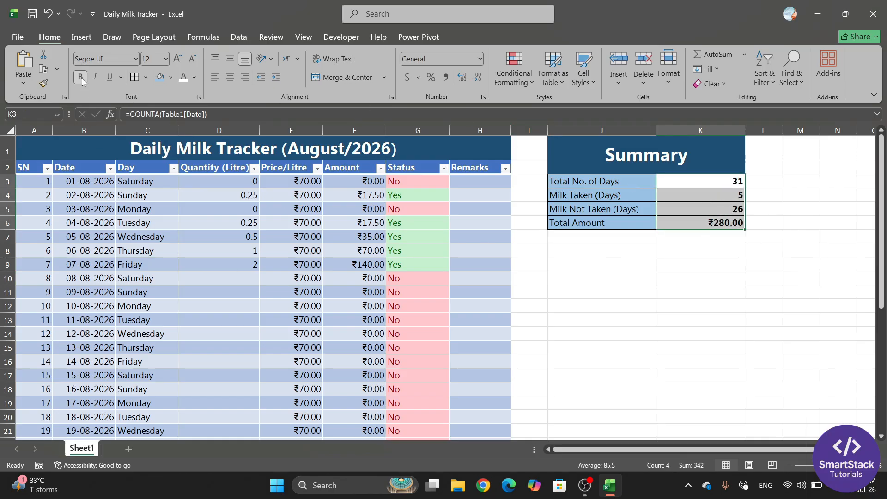
pyautogui.click(731, 305)
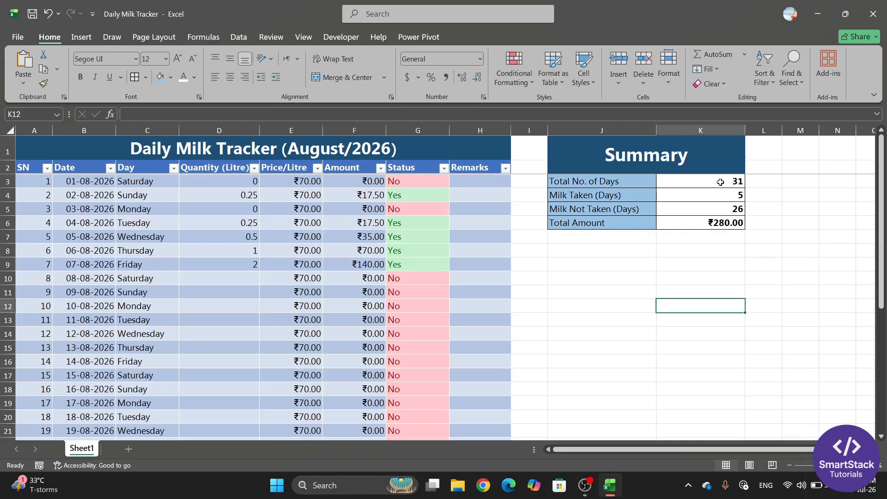
pyautogui.moveTo(718, 182); pyautogui.dragTo(723, 224)
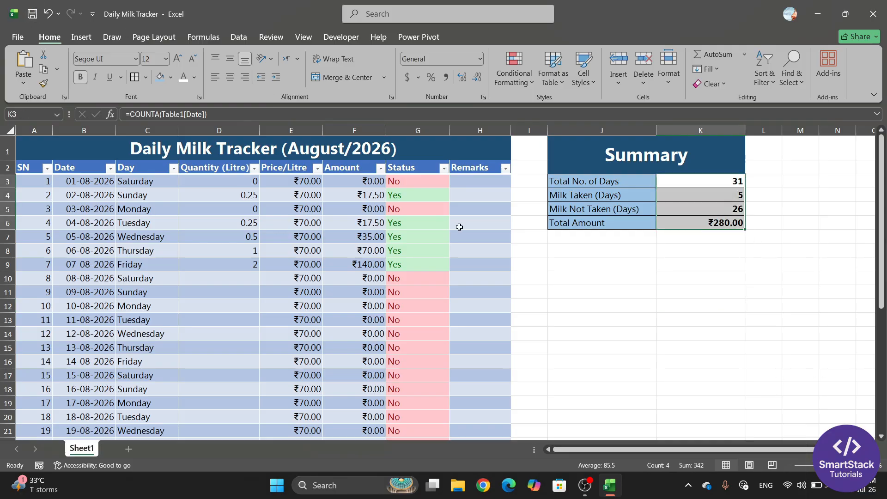
# Step: Hide the worksheet gridlines around the milk tracker table and the summary
pyautogui.scroll(-4, 460, 226)
pyautogui.scroll(-5, 460, 227)
pyautogui.scroll(9, 459, 311)
pyautogui.scroll(-2, 642, 295)
pyautogui.scroll(2, 642, 295)
pyautogui.click(302, 36)
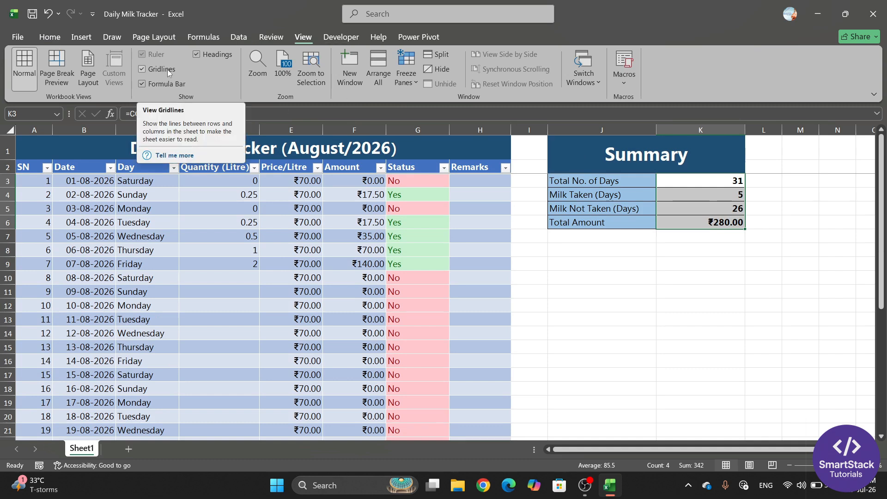
pyautogui.click(141, 71)
pyautogui.click(50, 39)
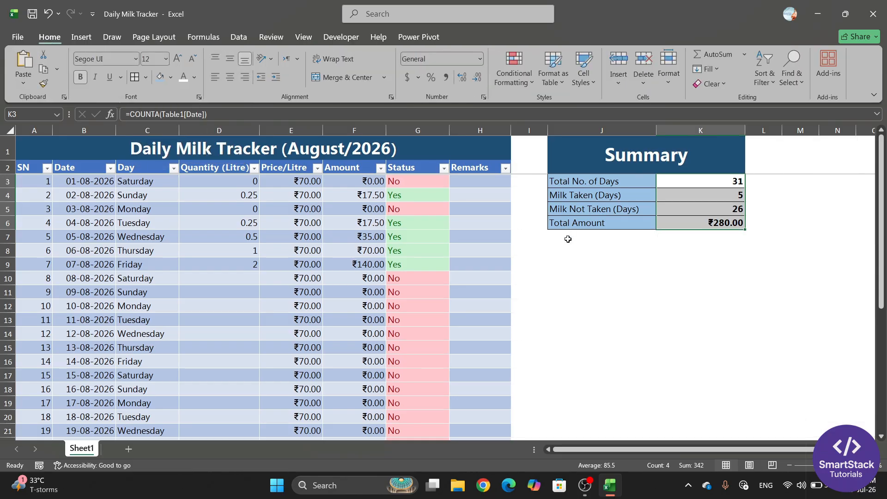
# Step: Review the finished tracker from the first to the last day of August, together with the summary
pyautogui.scroll(-6, 582, 286)
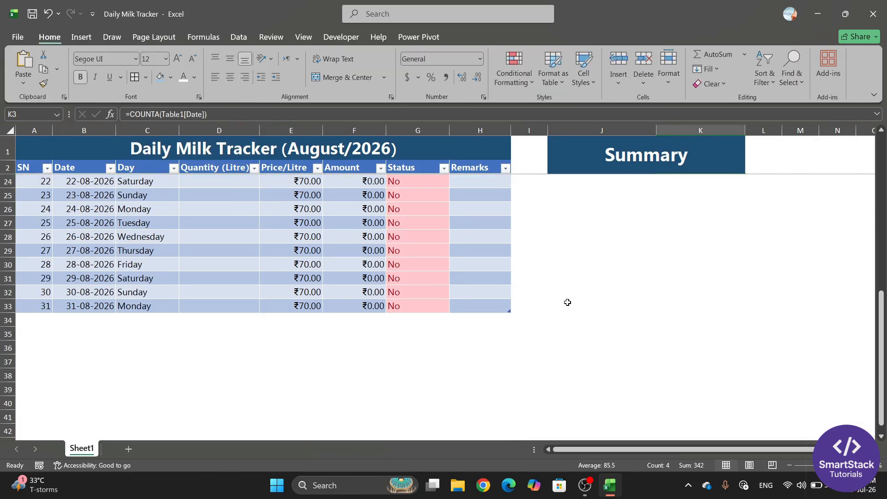
pyautogui.scroll(5, 684, 295)
pyautogui.scroll(1, 660, 305)
pyautogui.scroll(-3, 656, 315)
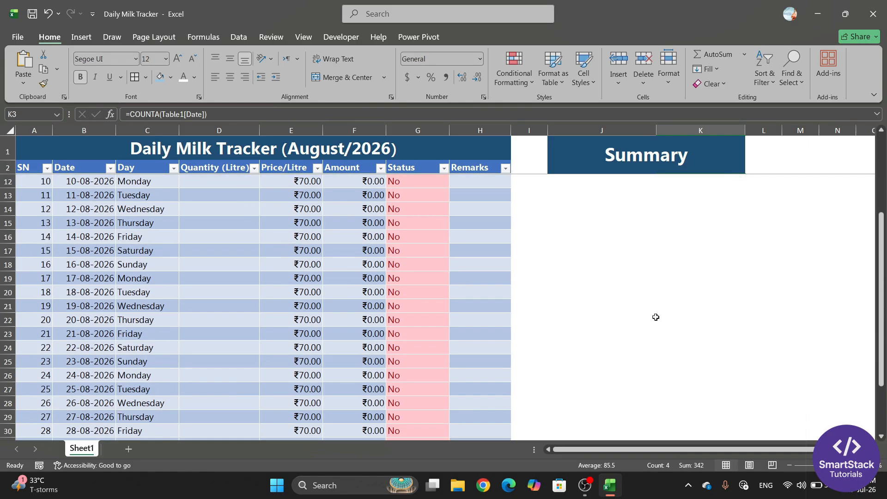
pyautogui.scroll(3, 656, 315)
pyautogui.scroll(-3, 356, 297)
pyautogui.scroll(3, 366, 291)
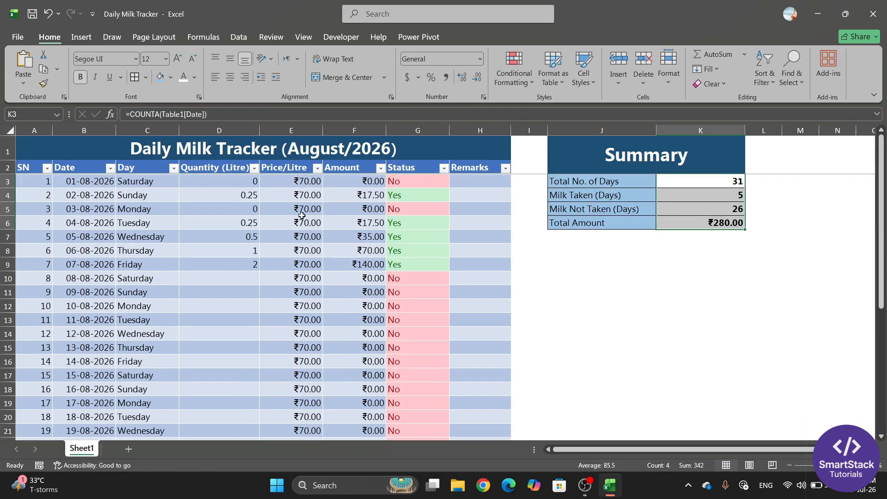
pyautogui.scroll(-7, 546, 293)
pyautogui.scroll(7, 546, 292)
pyautogui.scroll(-6, 546, 293)
pyautogui.scroll(6, 546, 293)
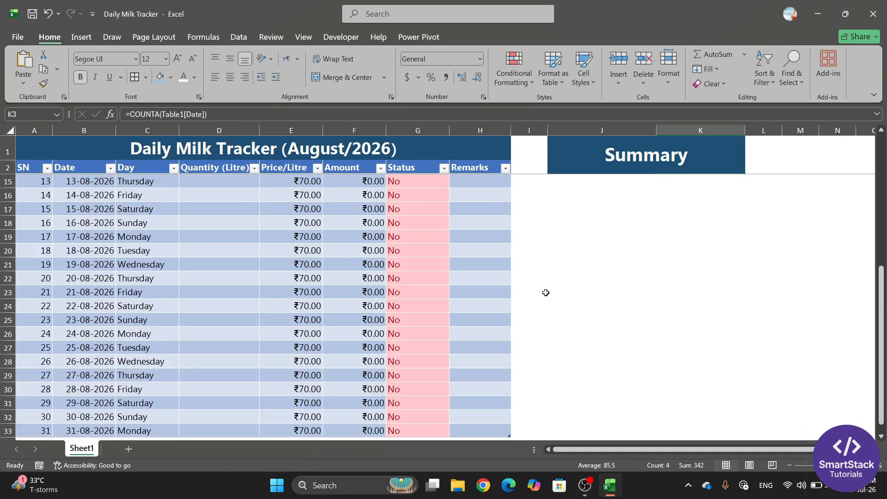
pyautogui.scroll(-4, 545, 292)
pyautogui.scroll(4, 544, 293)
pyautogui.scroll(-4, 551, 320)
pyautogui.scroll(4, 553, 320)
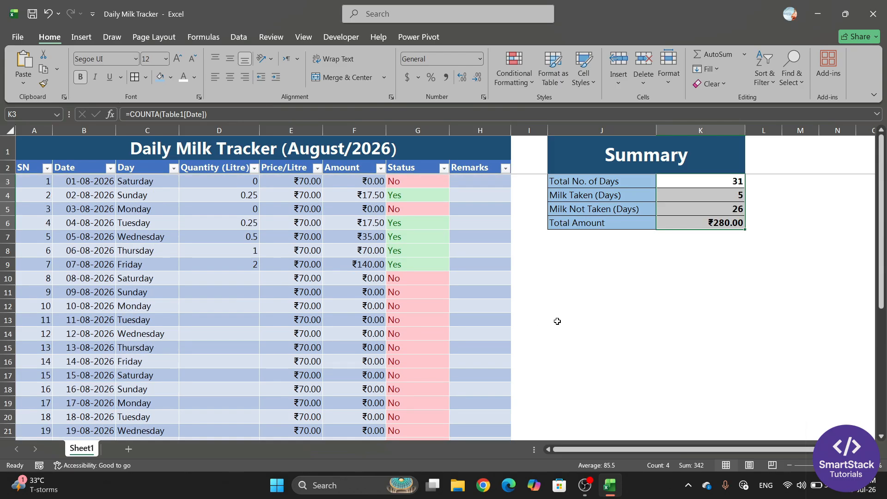